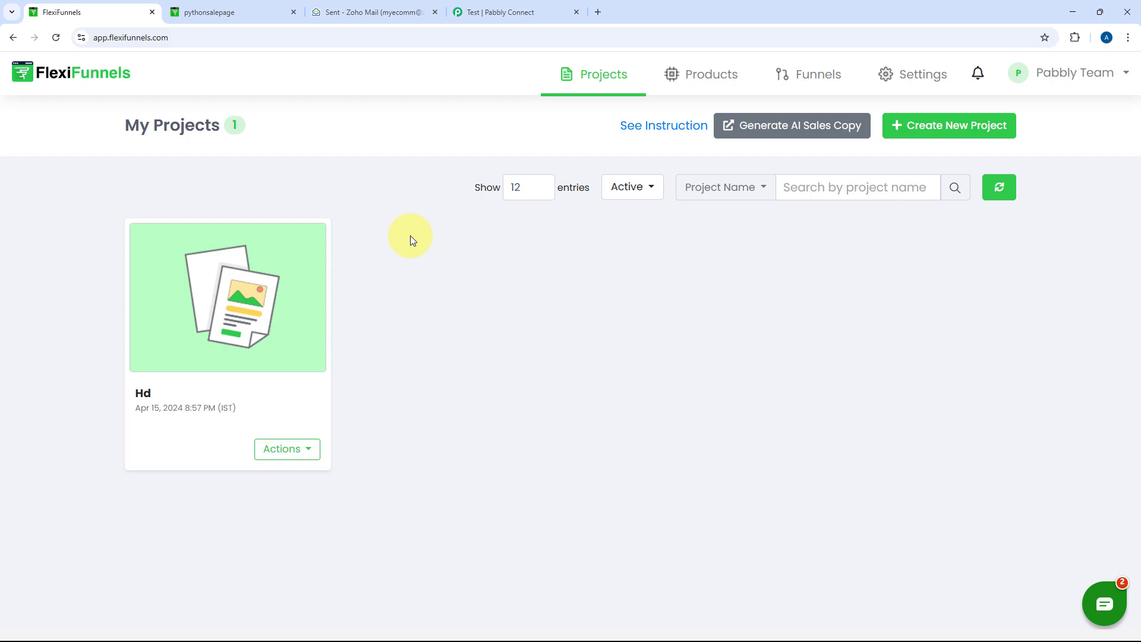
Look over the Python sales page and empty Zoho Mail Sent folder, then open the Pabbly Connect dashboard
left_click(272, 7)
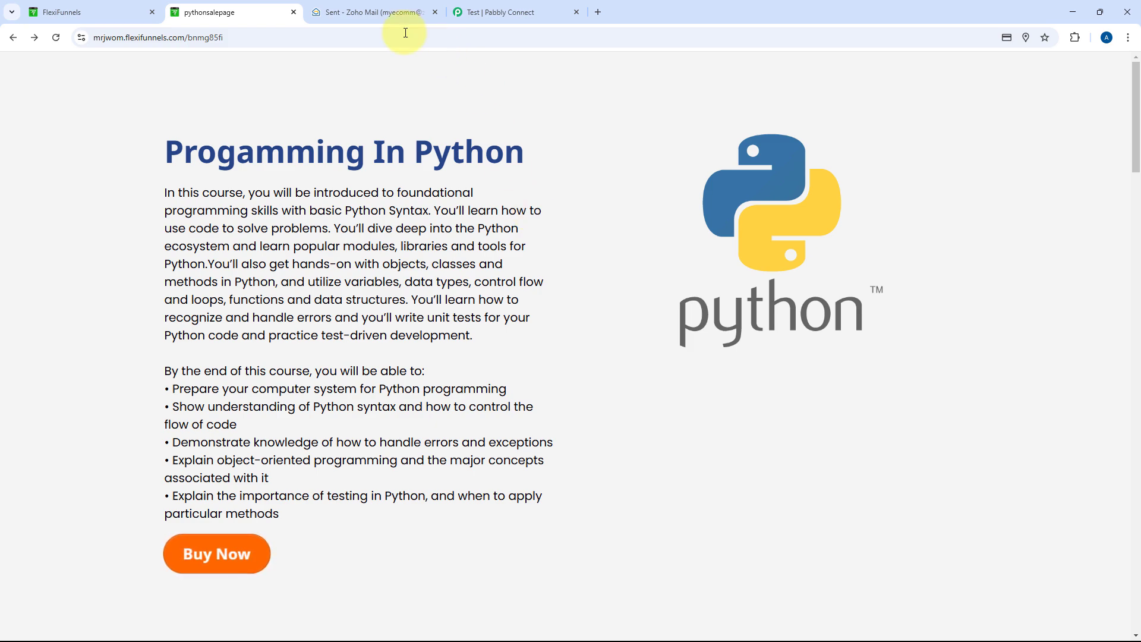
left_click(388, 17)
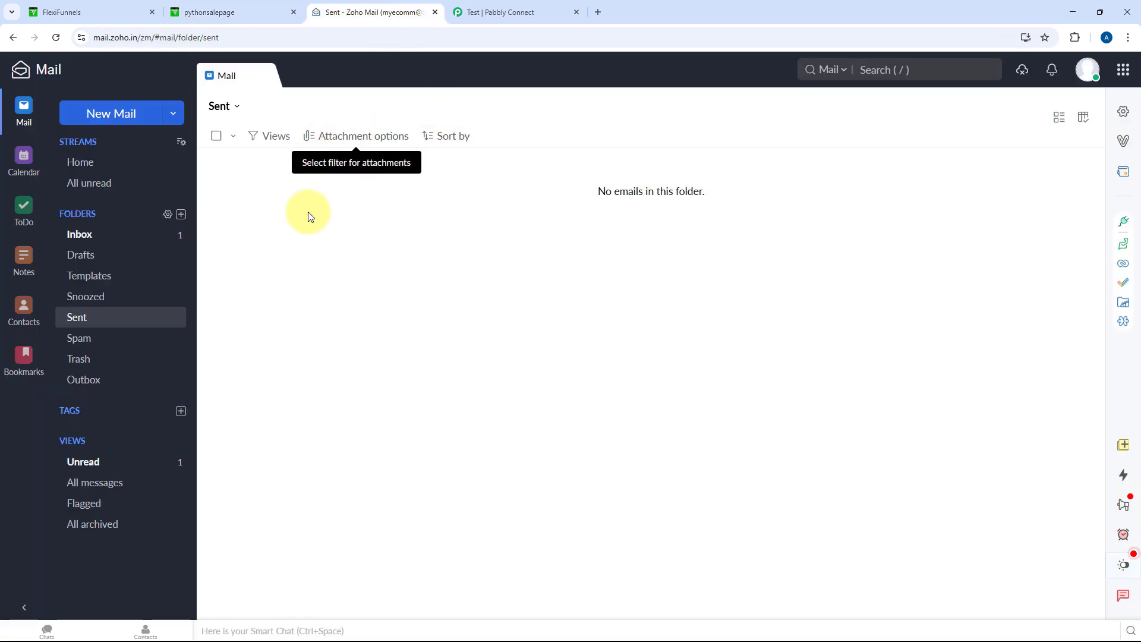
left_click(238, 8)
left_click(66, 12)
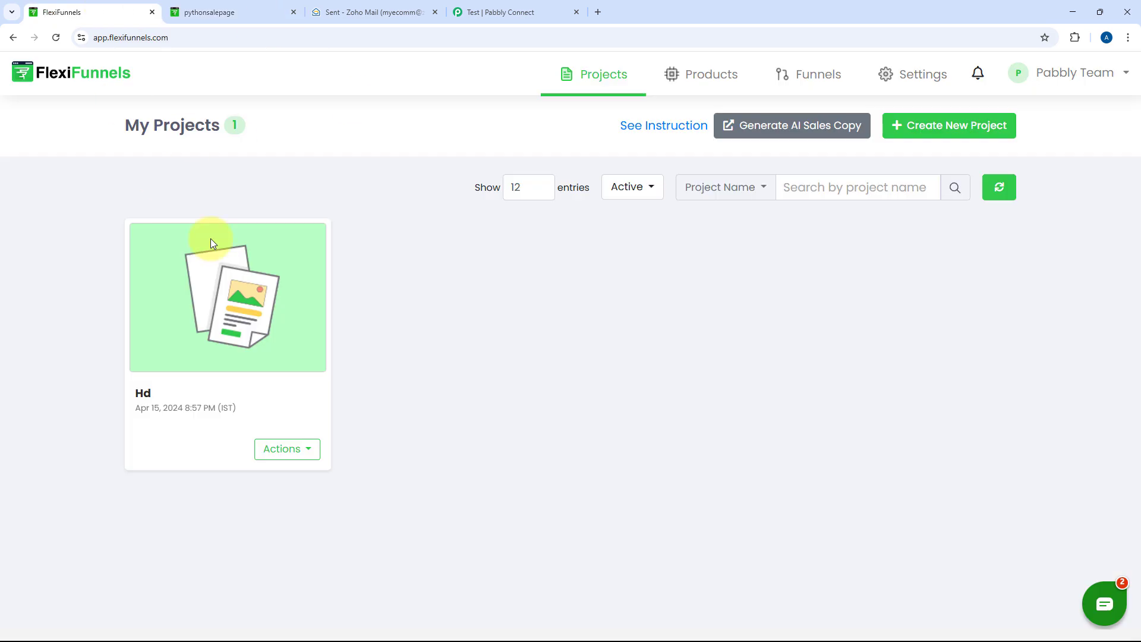
left_click(390, 3)
left_click(535, 11)
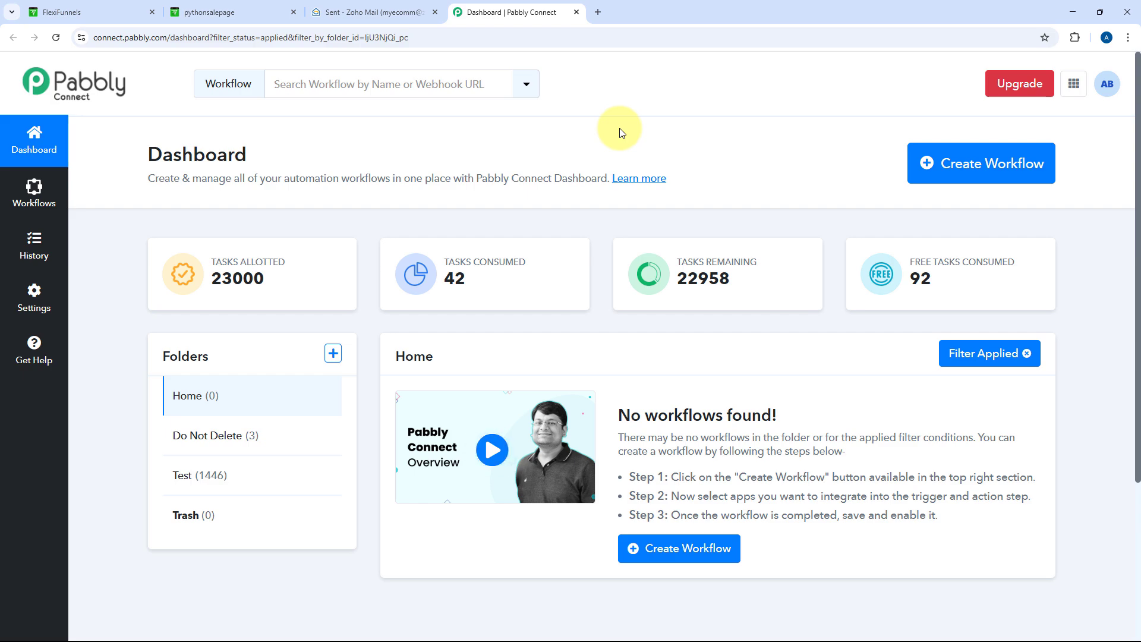
Name a new workflow 'FlexiFunnels to Zoho Mail', keep it in the Home folder, and create it
left_click(945, 163)
left_click(523, 305)
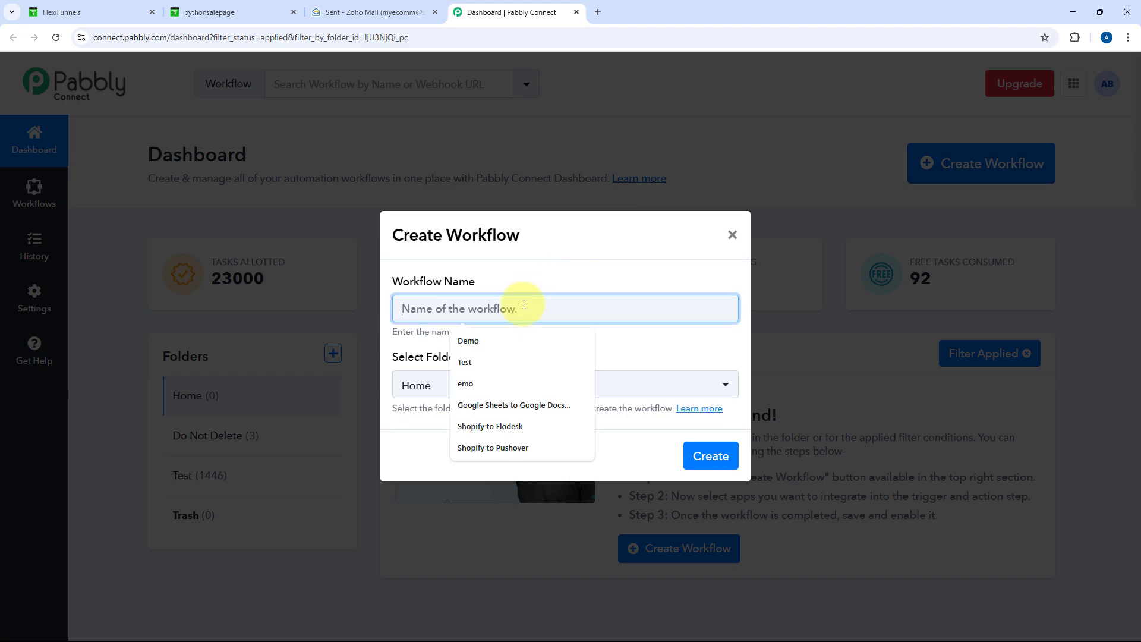
type("Fil")
key("BackSpace")
key("BackSpace")
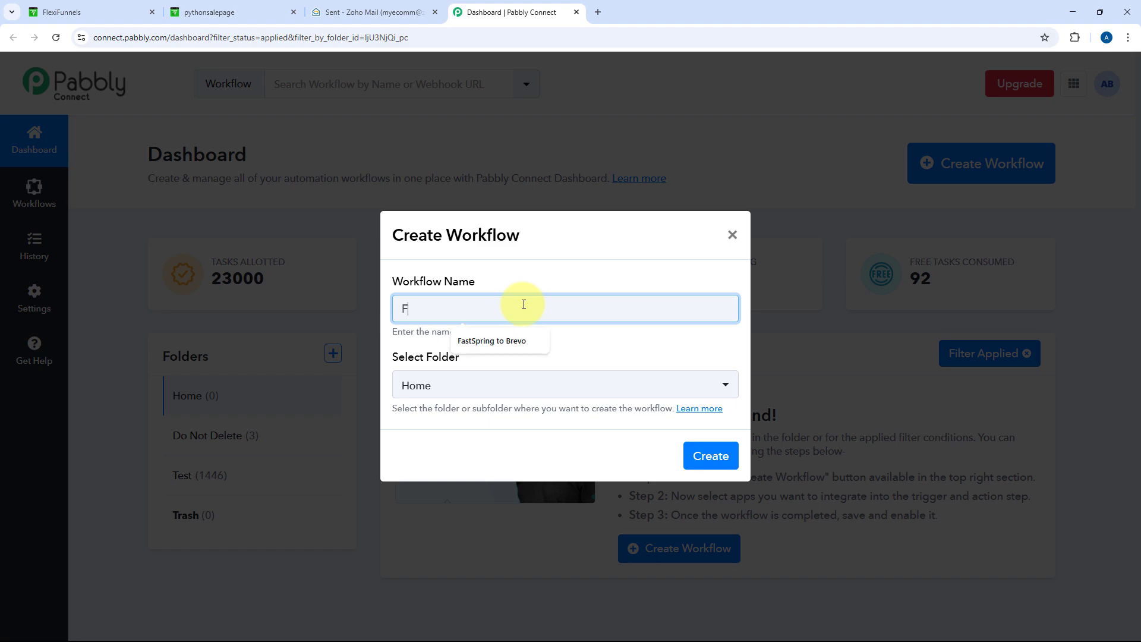
type("lexiFunnel to Zoho Mail")
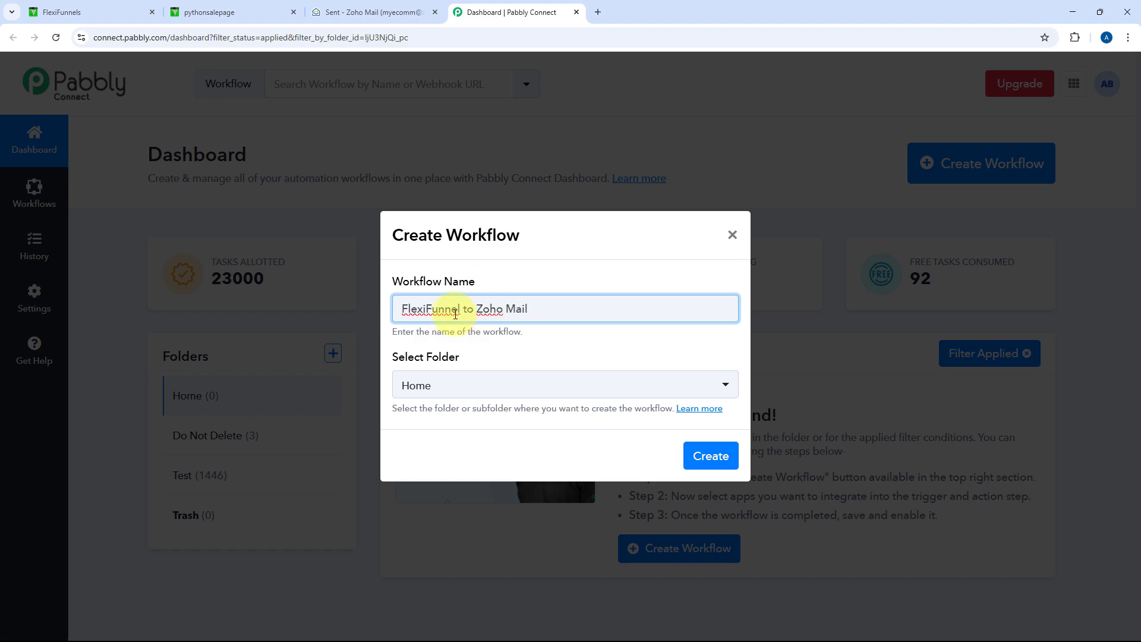
left_click(461, 310)
type("s")
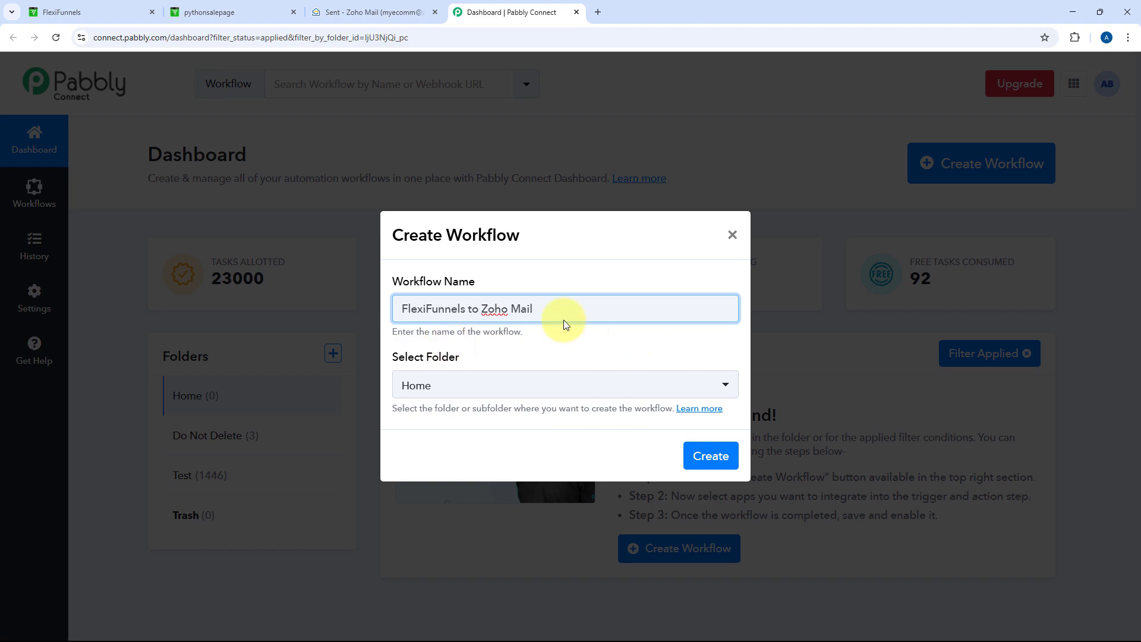
left_click(564, 386)
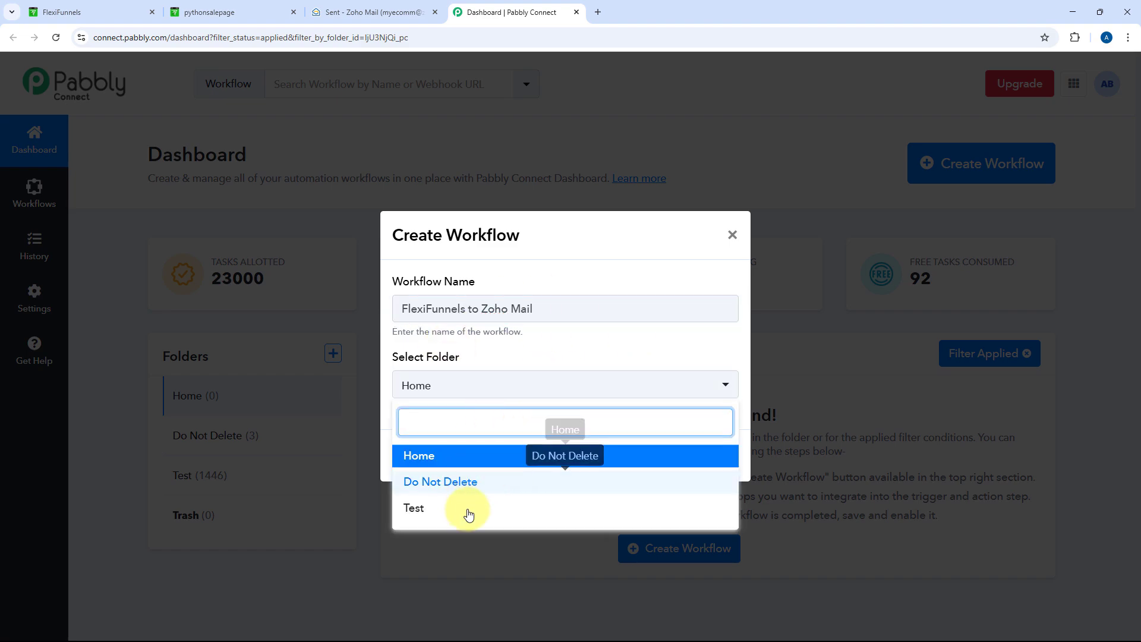
left_click(501, 459)
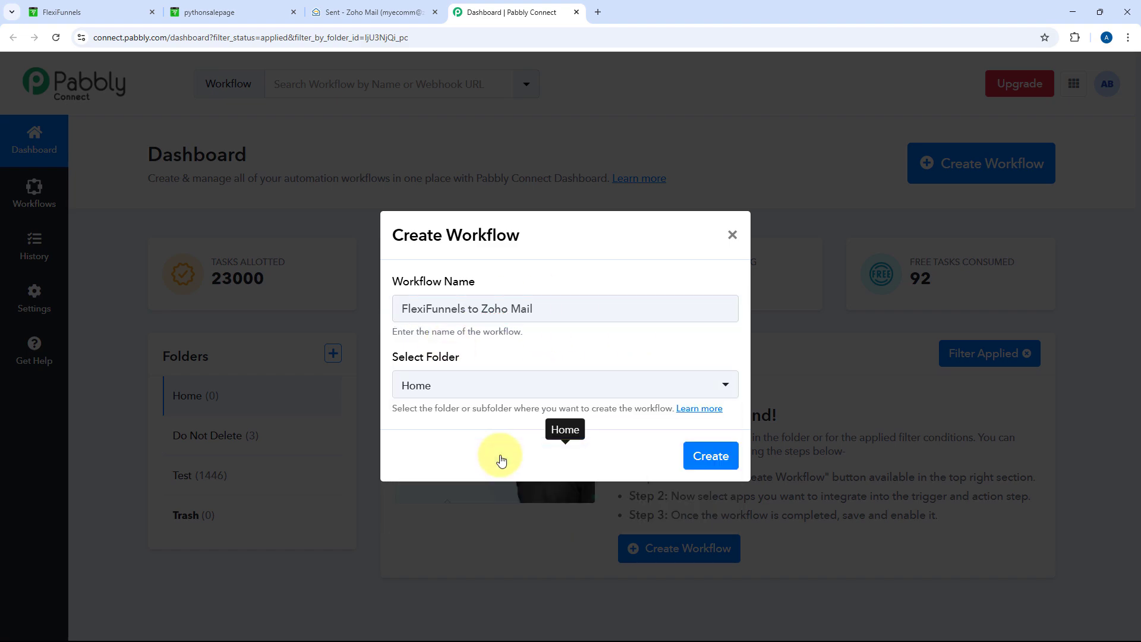
left_click(709, 461)
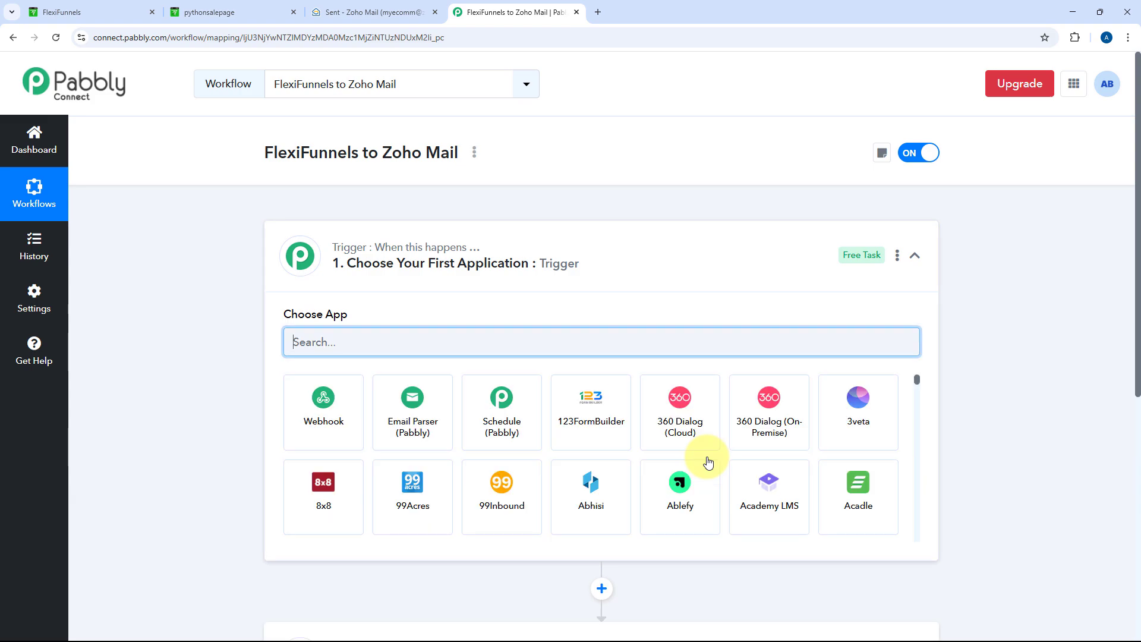
Collapse and re-expand the workflow's trigger step to reveal its app list
left_click(654, 259)
scroll(209, 284, "down", 1)
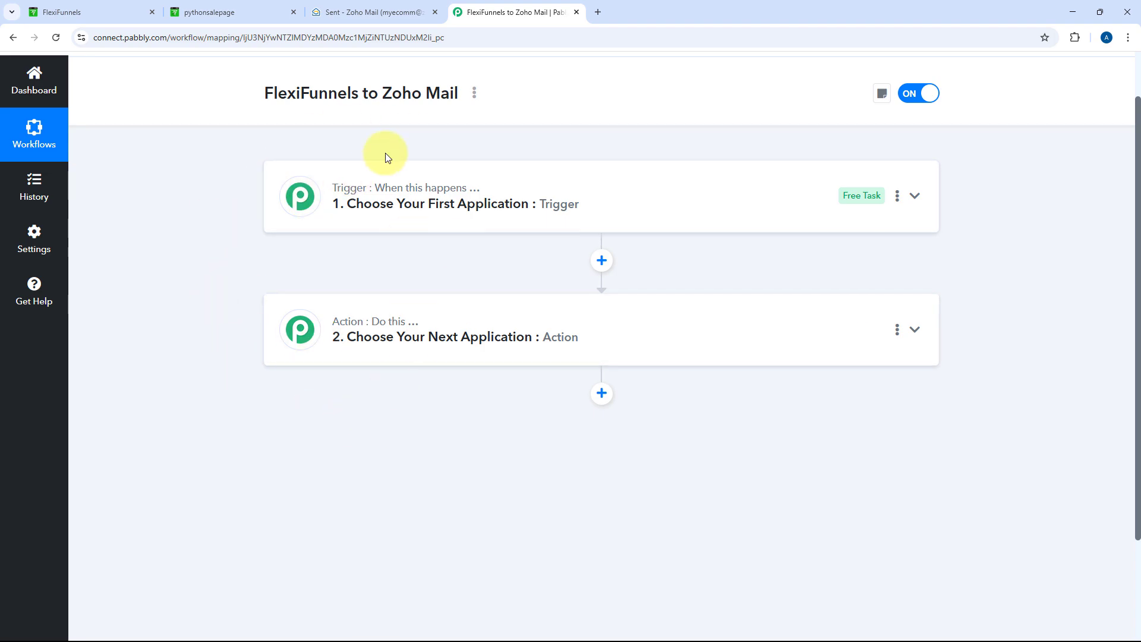
mouse_move(476, 194)
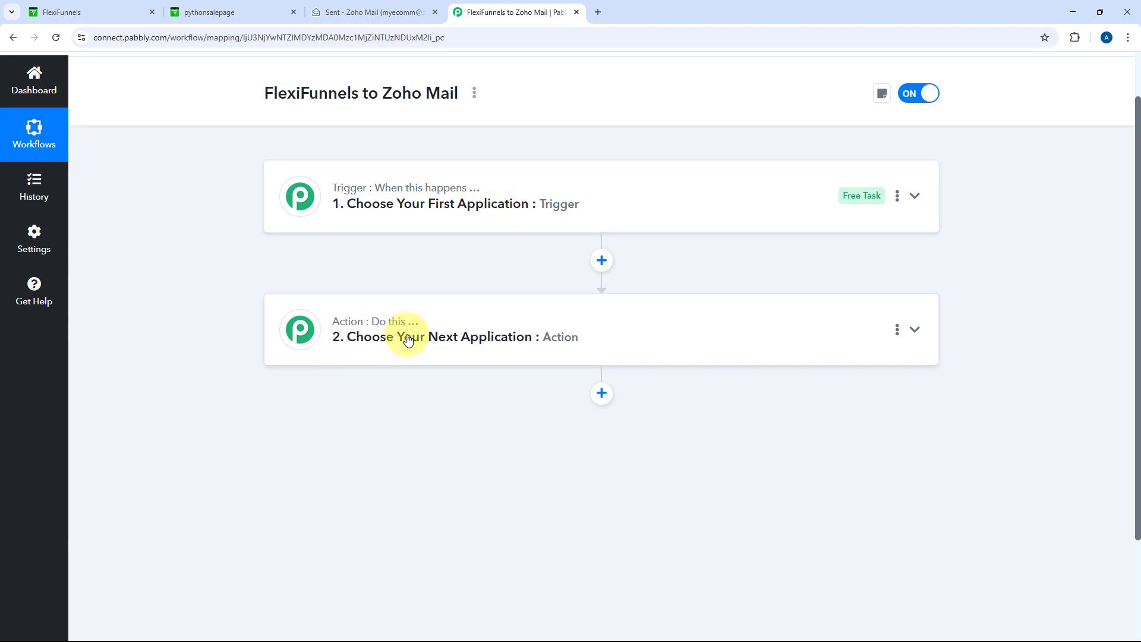
left_click(596, 204)
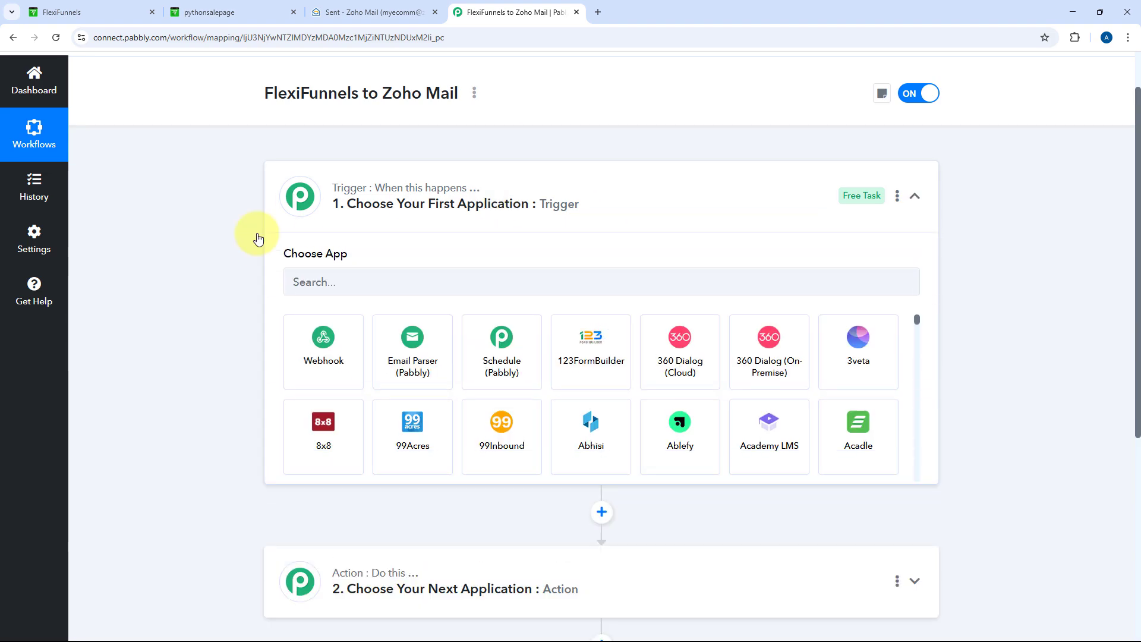
scroll(237, 263, "up", 1)
scroll(237, 258, "down", 2)
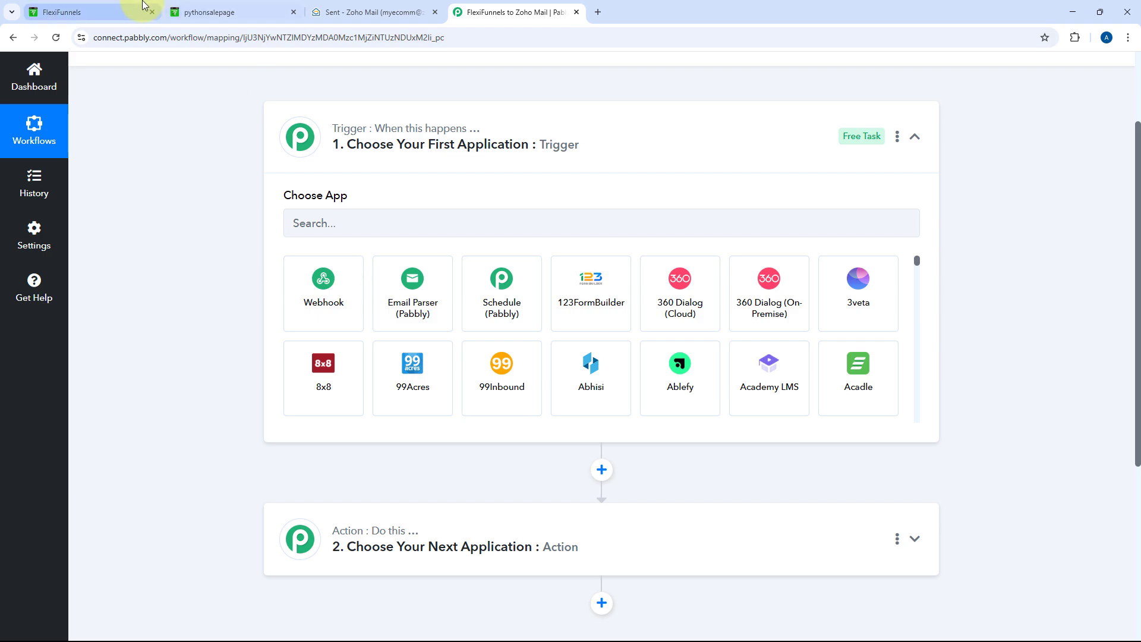
Glance at the FlexiFunnels, Python sales page and Zoho Mail Sent tabs, then return to the editor
left_click(128, 13)
left_click(489, 5)
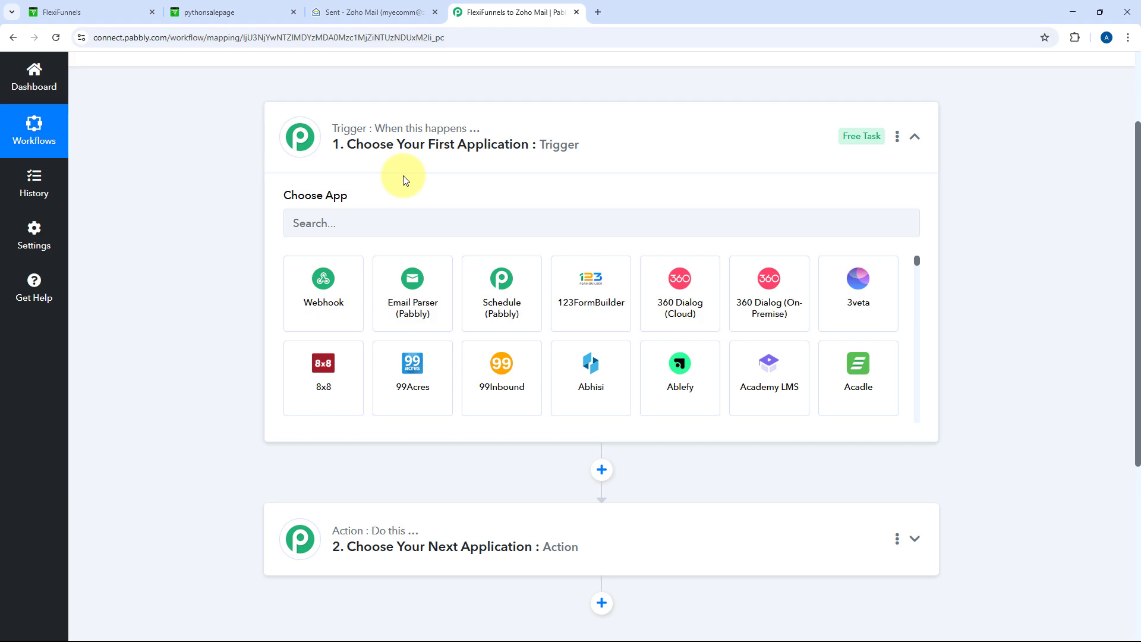
left_click(243, 7)
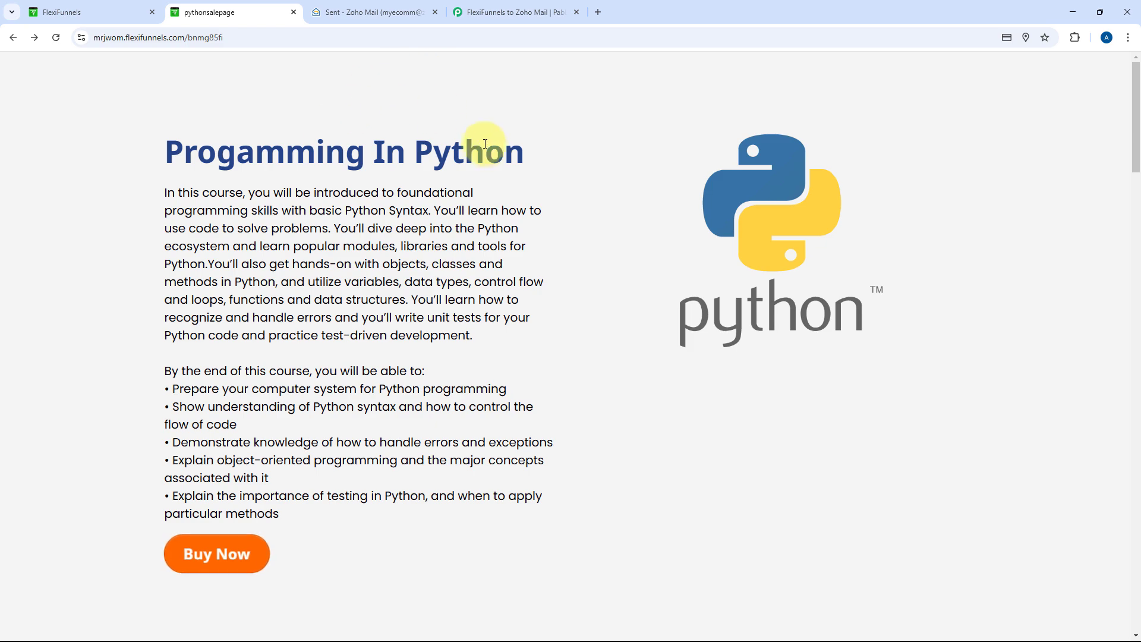
left_click(496, 4)
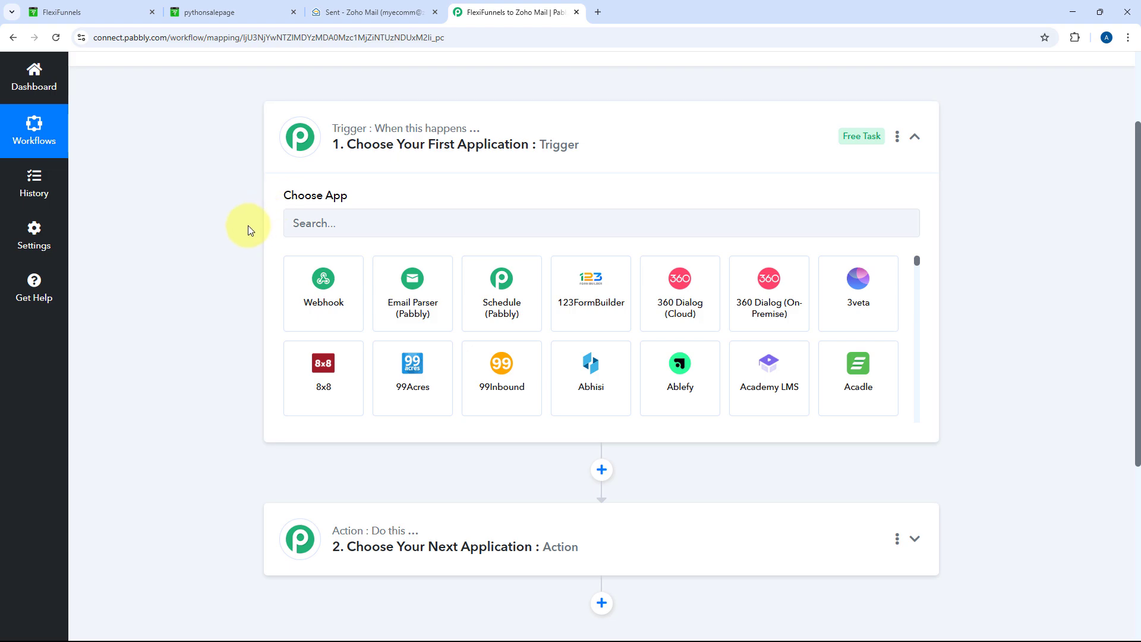
scroll(248, 226, "down", 1)
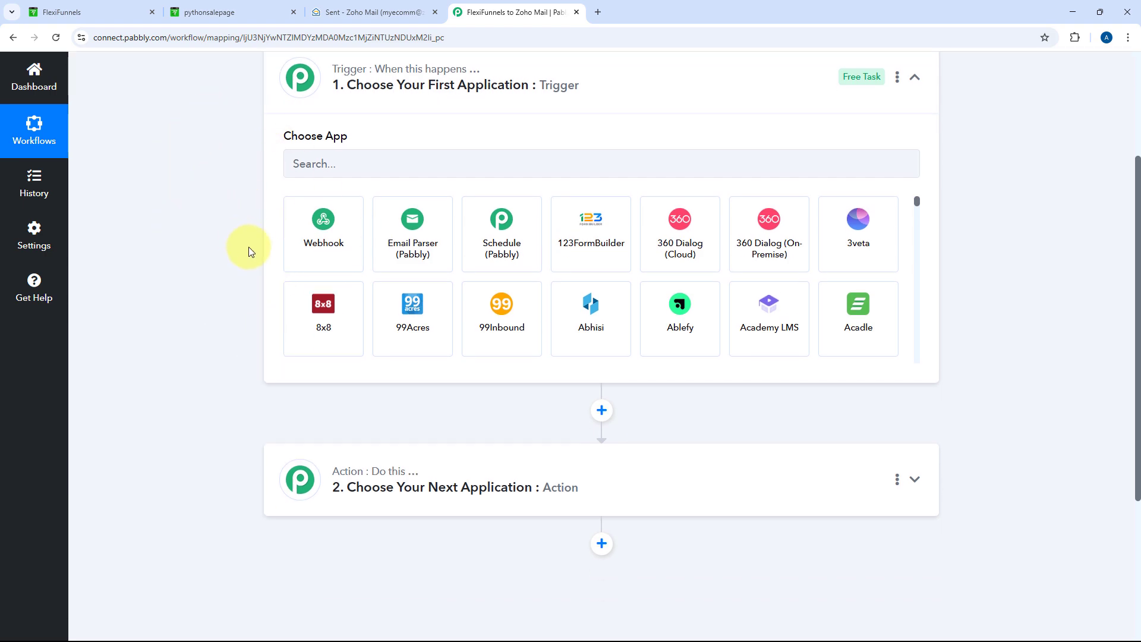
left_click(350, 4)
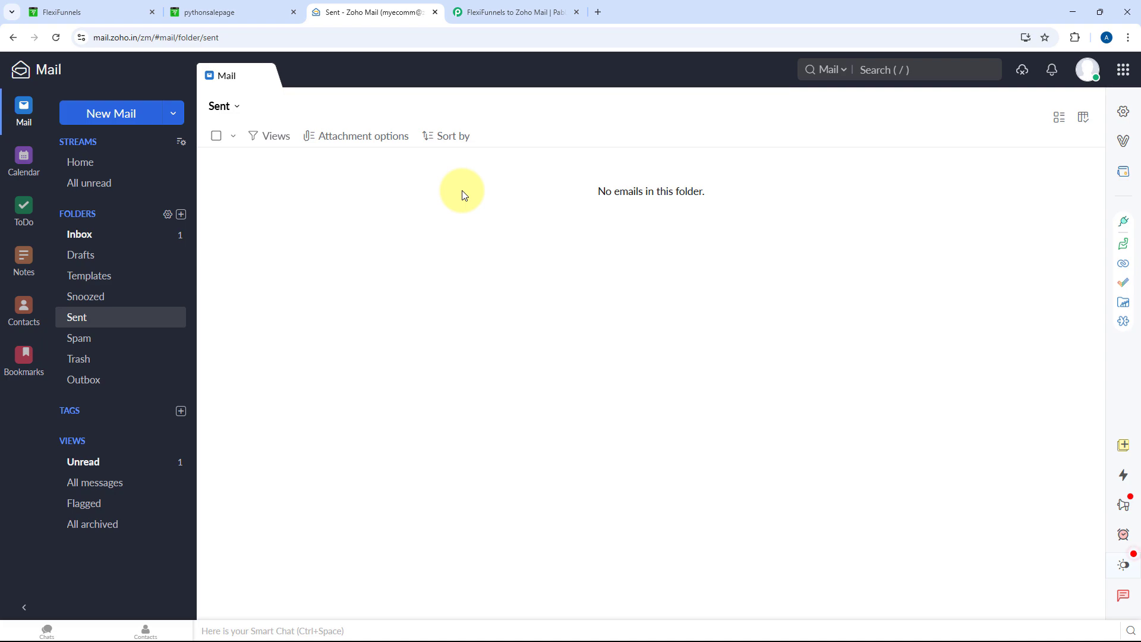
left_click(255, 9)
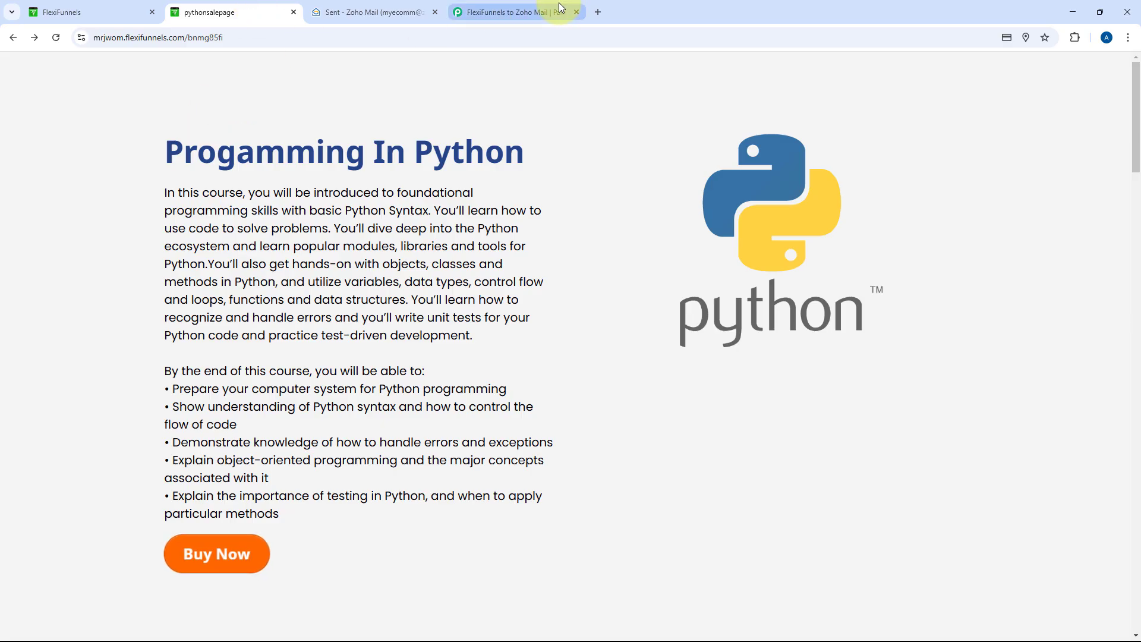
left_click(469, 11)
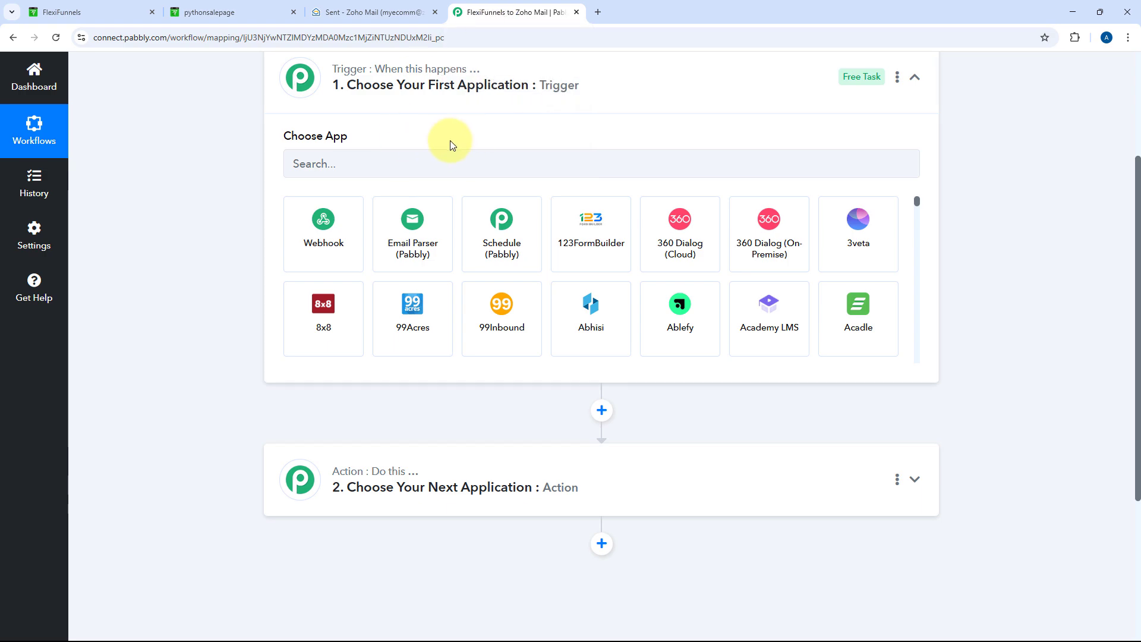
scroll(356, 242, "up", 2)
Set the trigger to FlexiFunnels with the New Purchase event
left_click(383, 269)
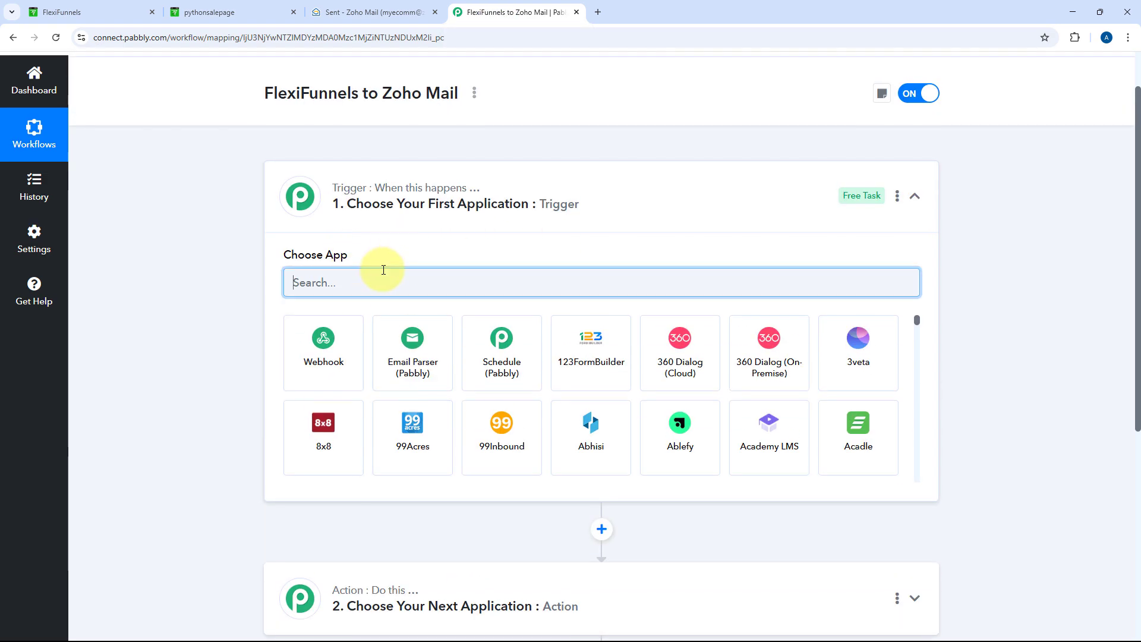
type("Flex")
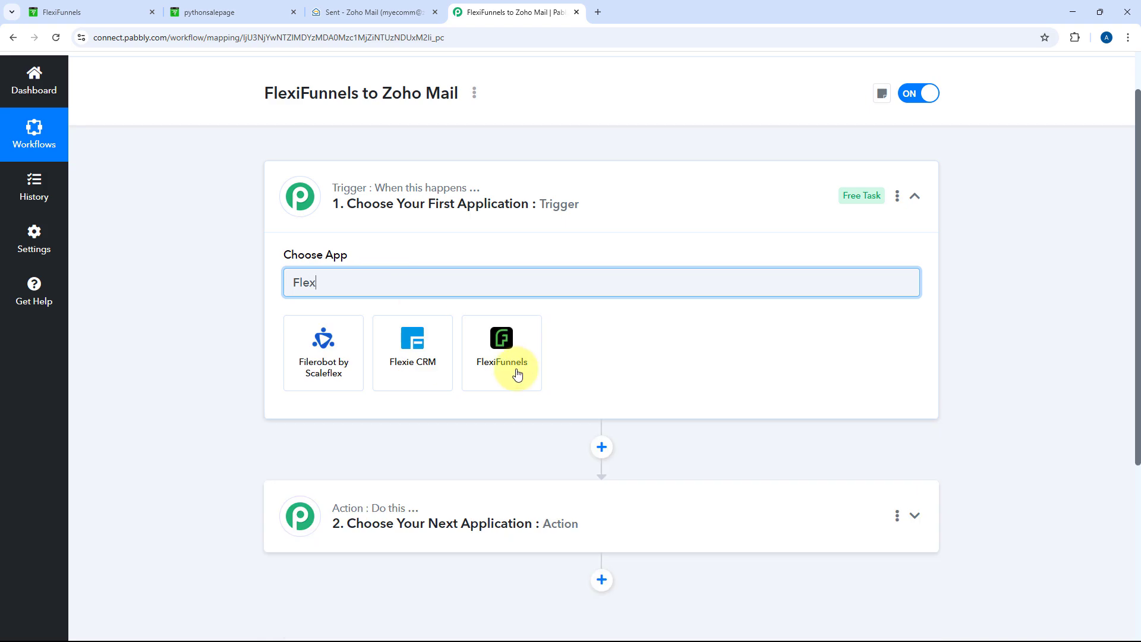
left_click(518, 372)
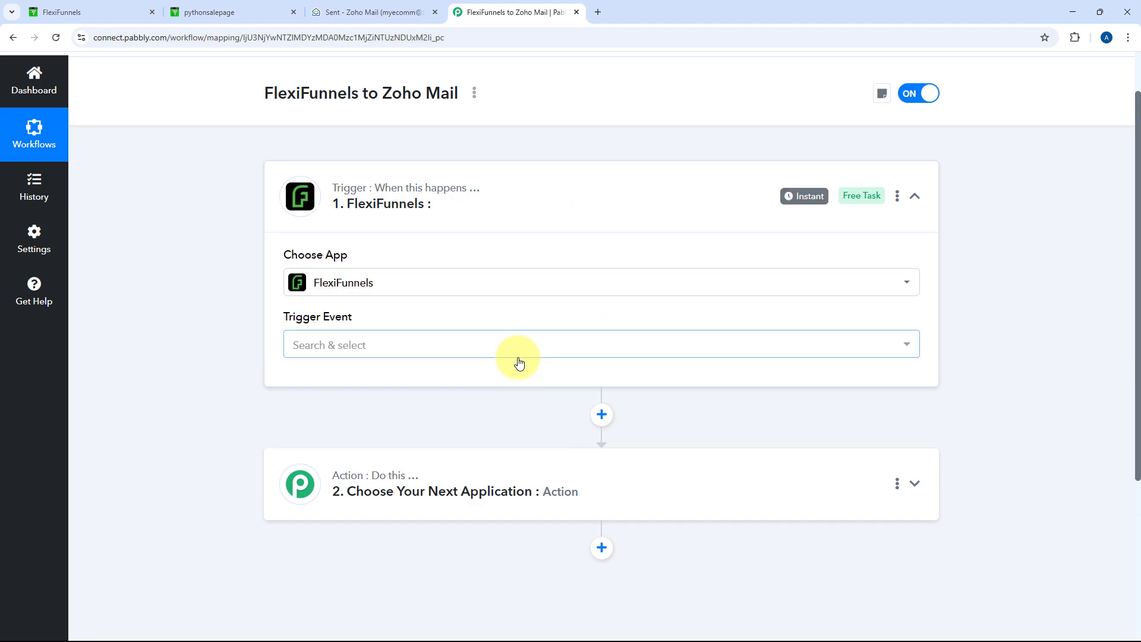
left_click(492, 340)
scroll(442, 422, "down", 1)
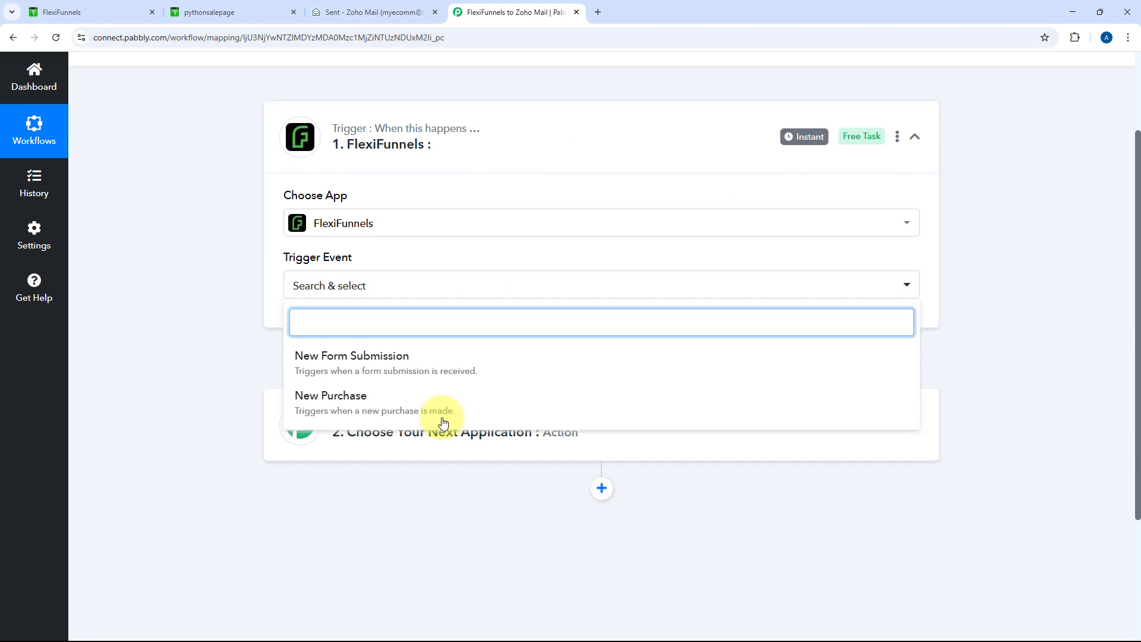
left_click(400, 411)
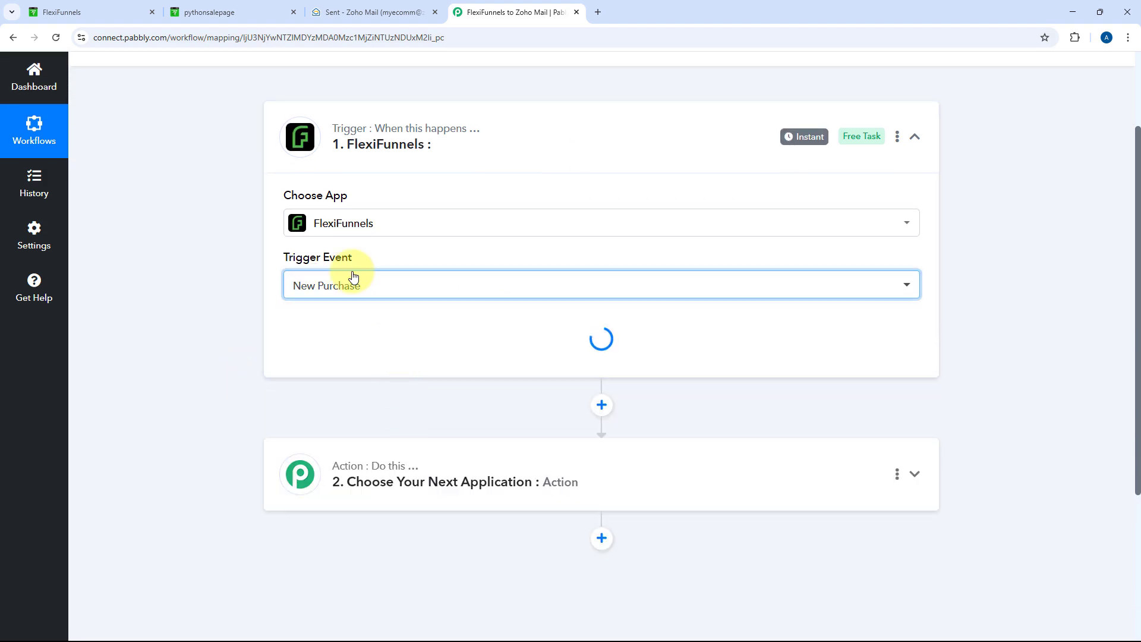
Copy the webhook URL, start capturing the webhook response, and go to FlexiFunnels
scroll(275, 238, "down", 3)
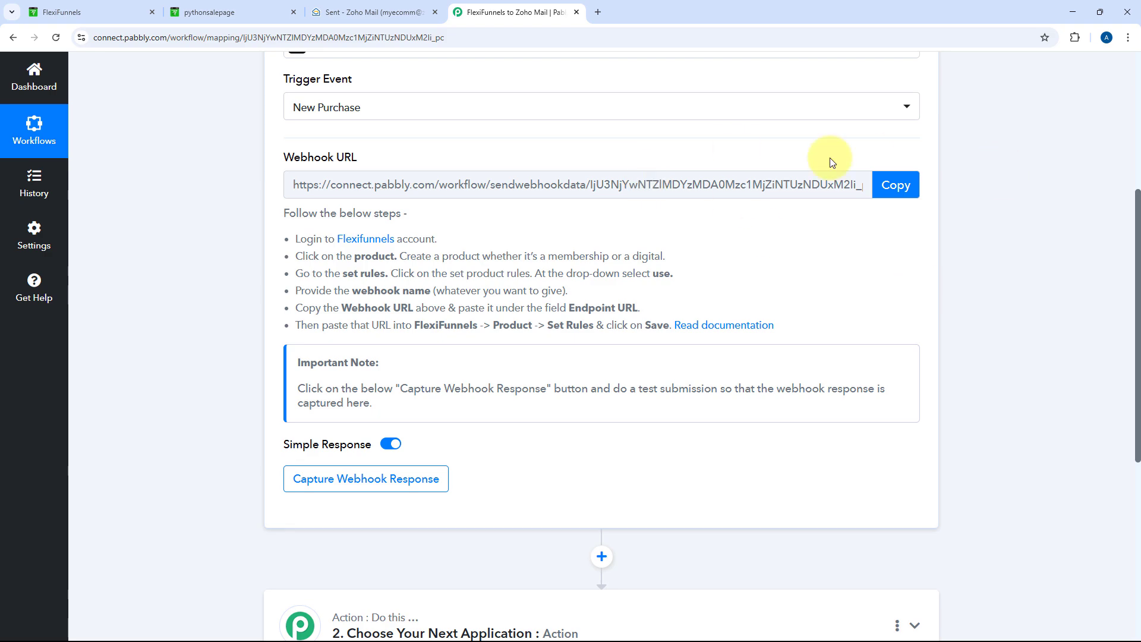
left_click(895, 185)
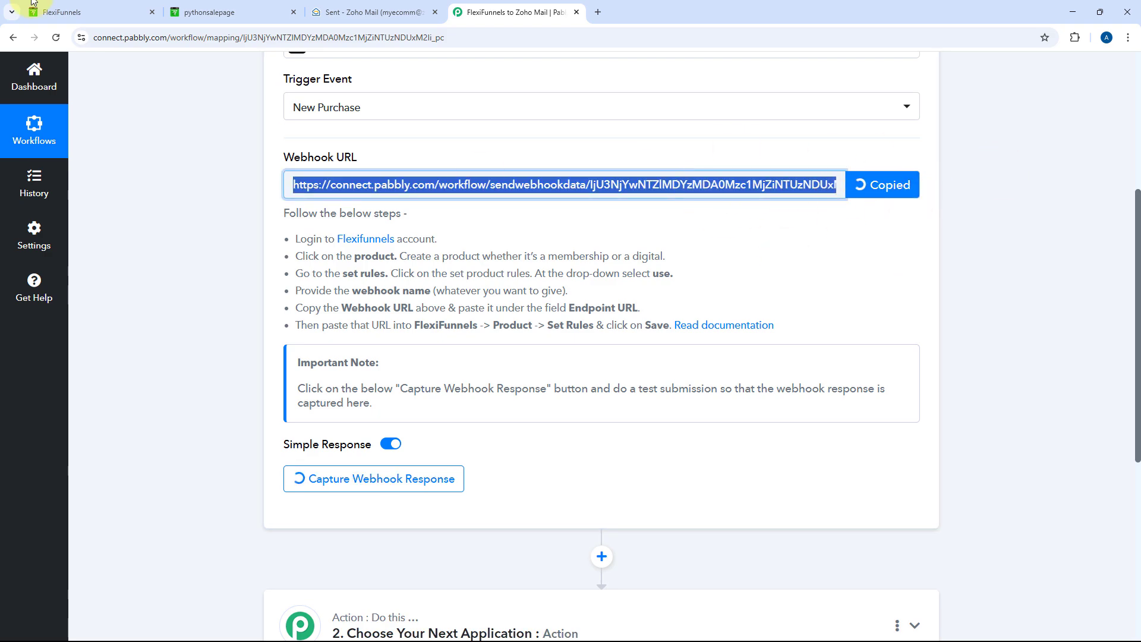
left_click(90, 9)
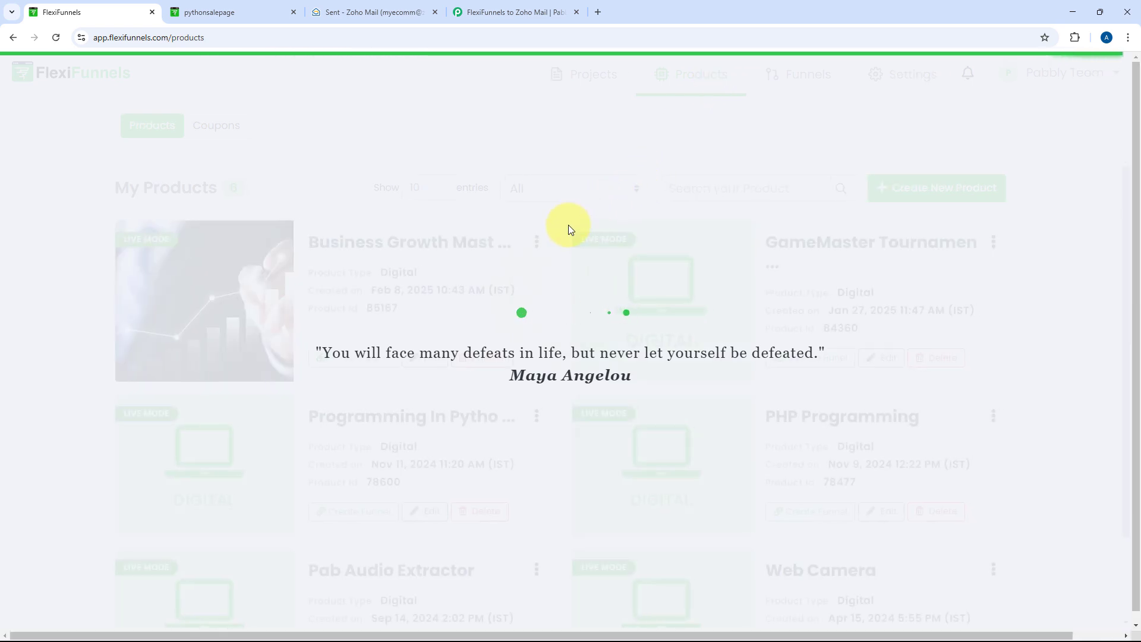
Start a Programming in Python product rule: product purchased, all pricing options, handled by Webhook
scroll(558, 255, "down", 2)
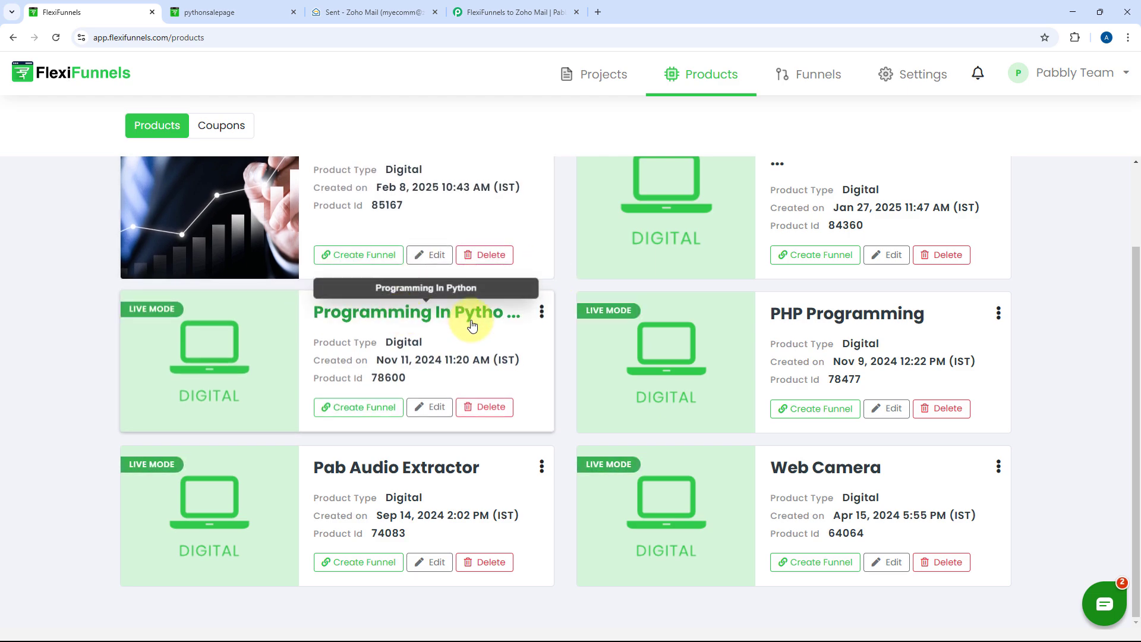
left_click(432, 409)
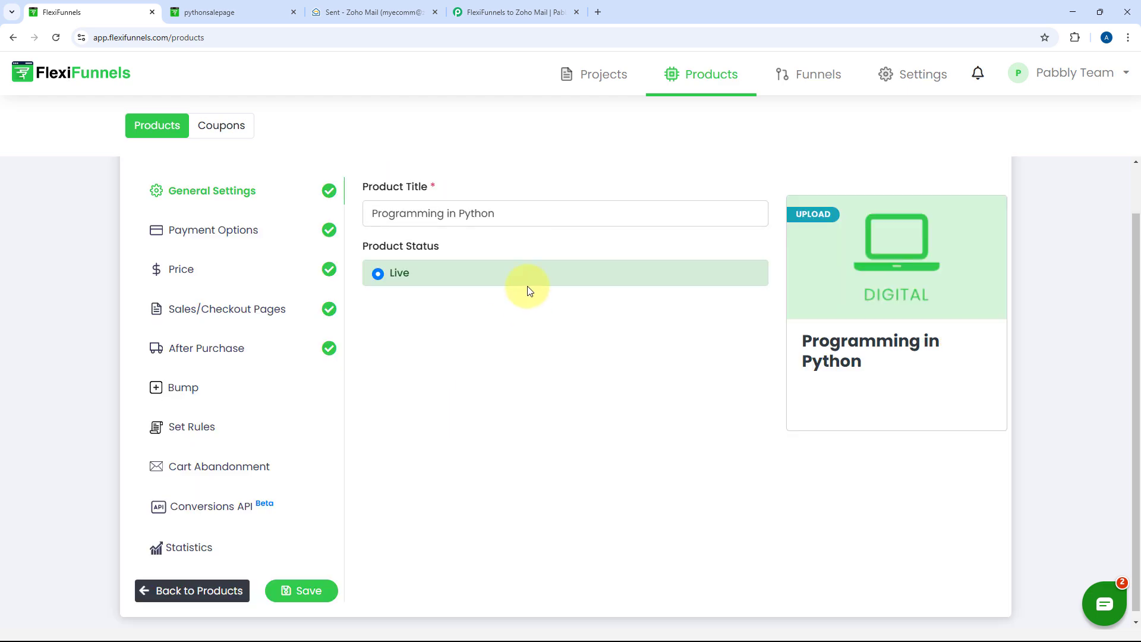
left_click(187, 438)
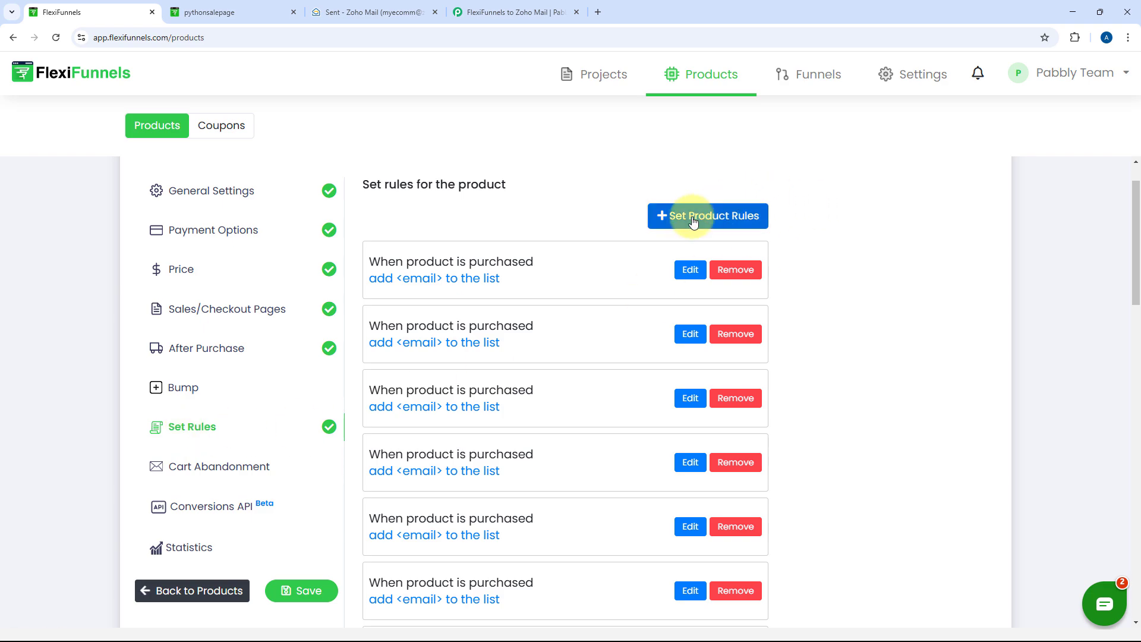
left_click(728, 212)
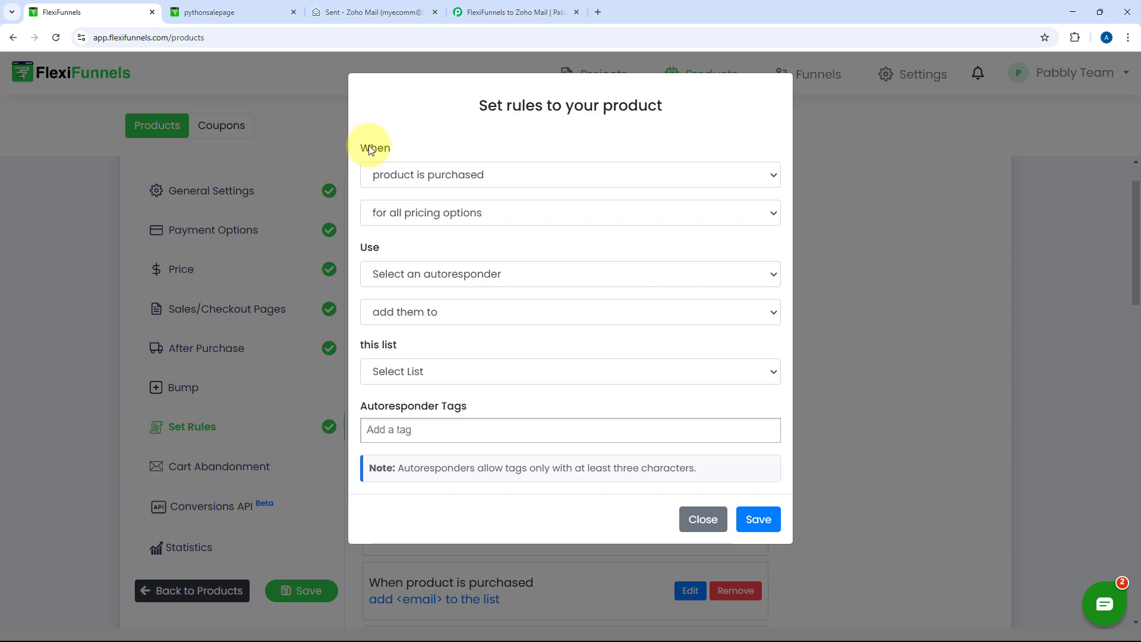
left_click(504, 173)
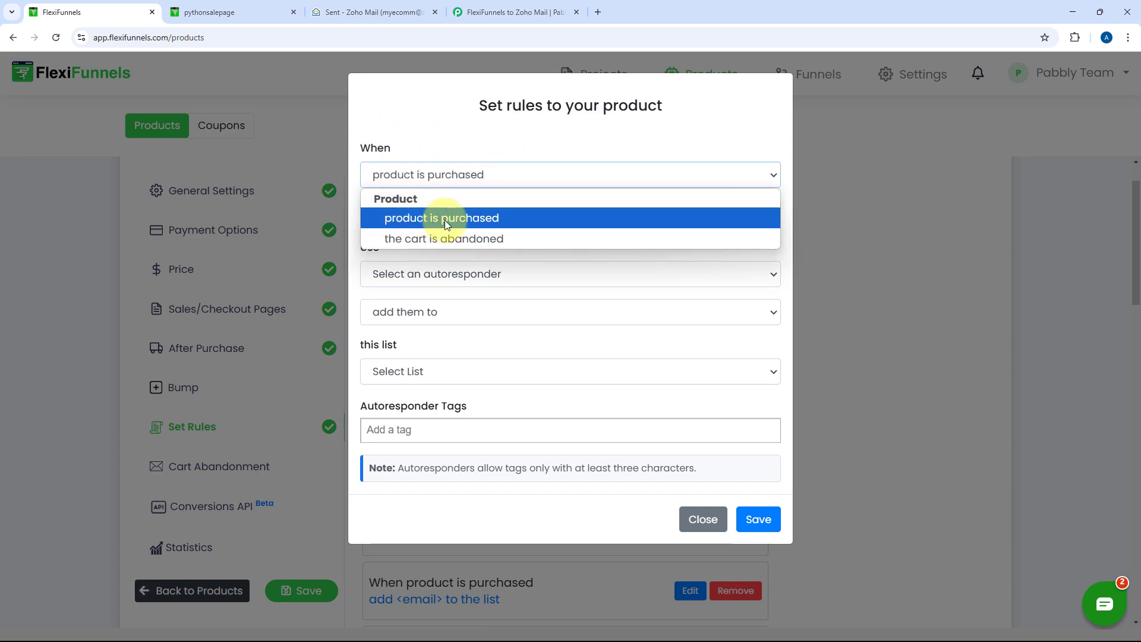
left_click(482, 153)
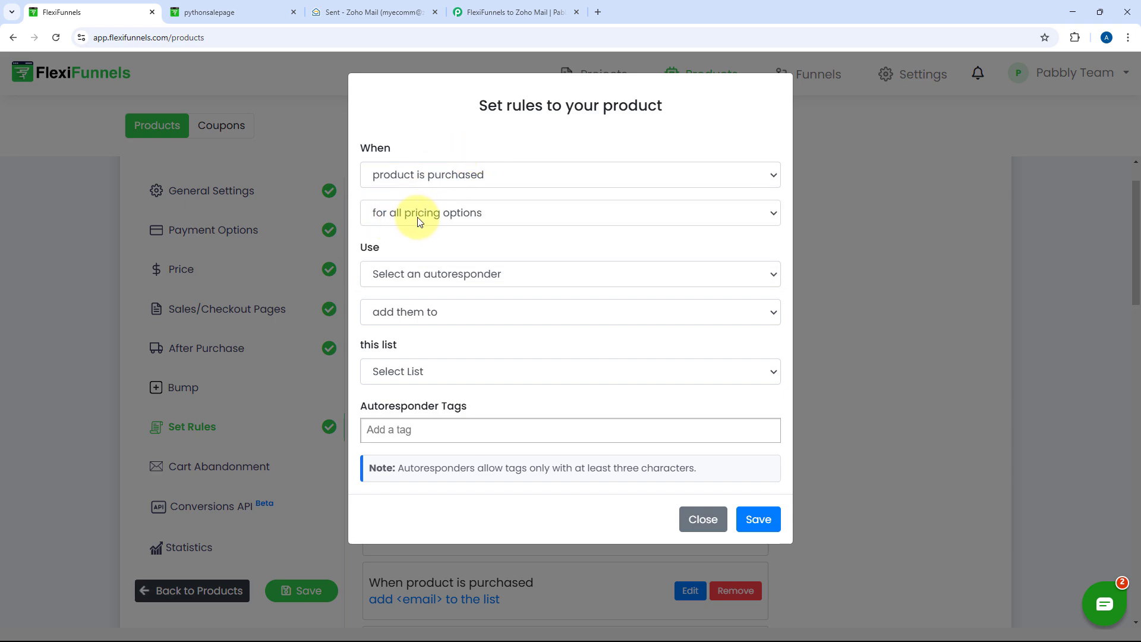
left_click(501, 224)
left_click(469, 239)
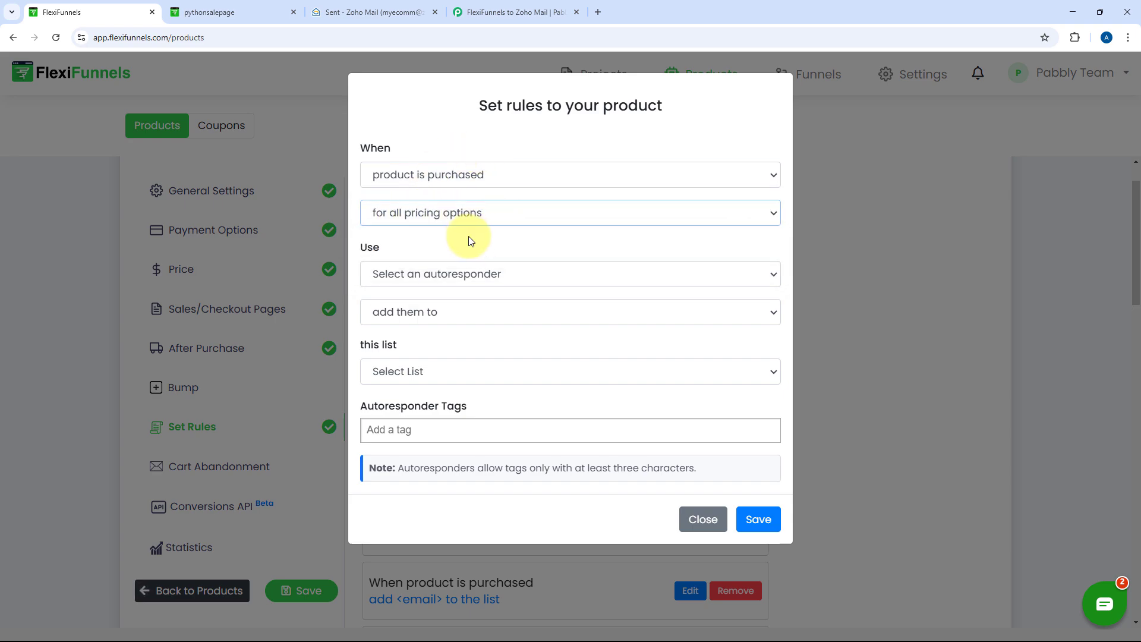
left_click(542, 278)
left_click(471, 315)
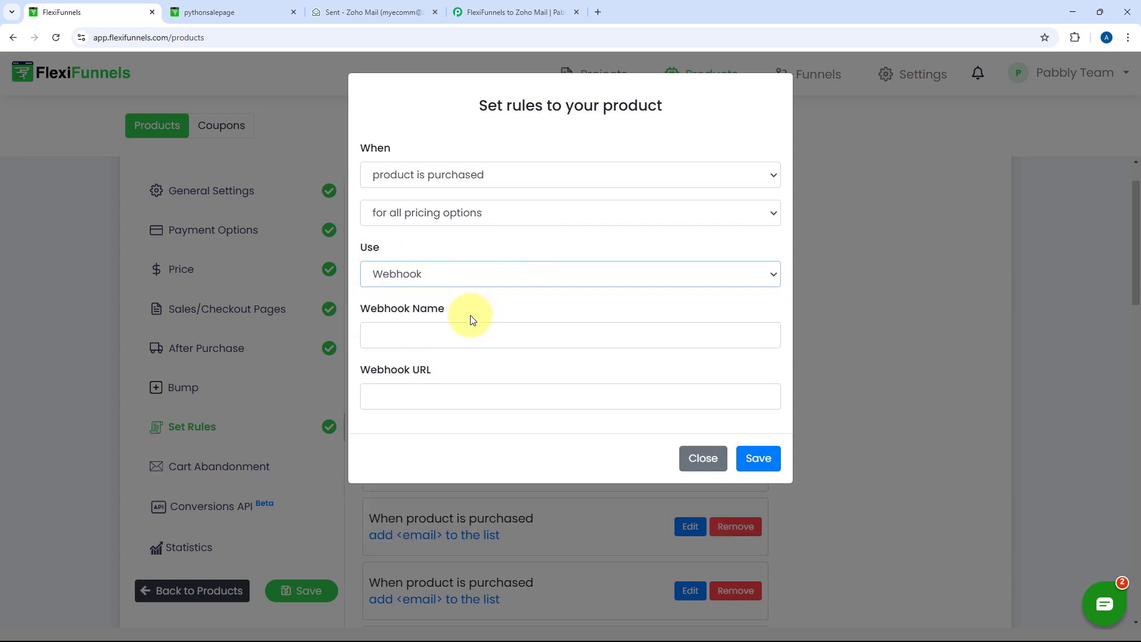
Name the webhook Pabbly Connect, paste the Pabbly webhook URL, and save the rule
left_click(444, 333)
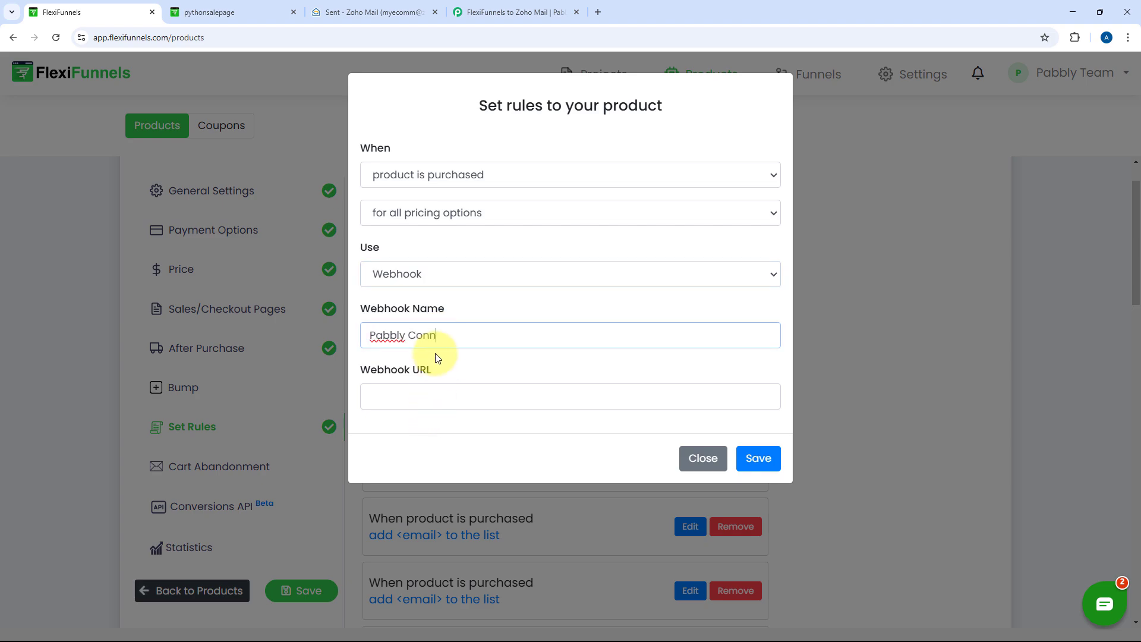
left_click(422, 399)
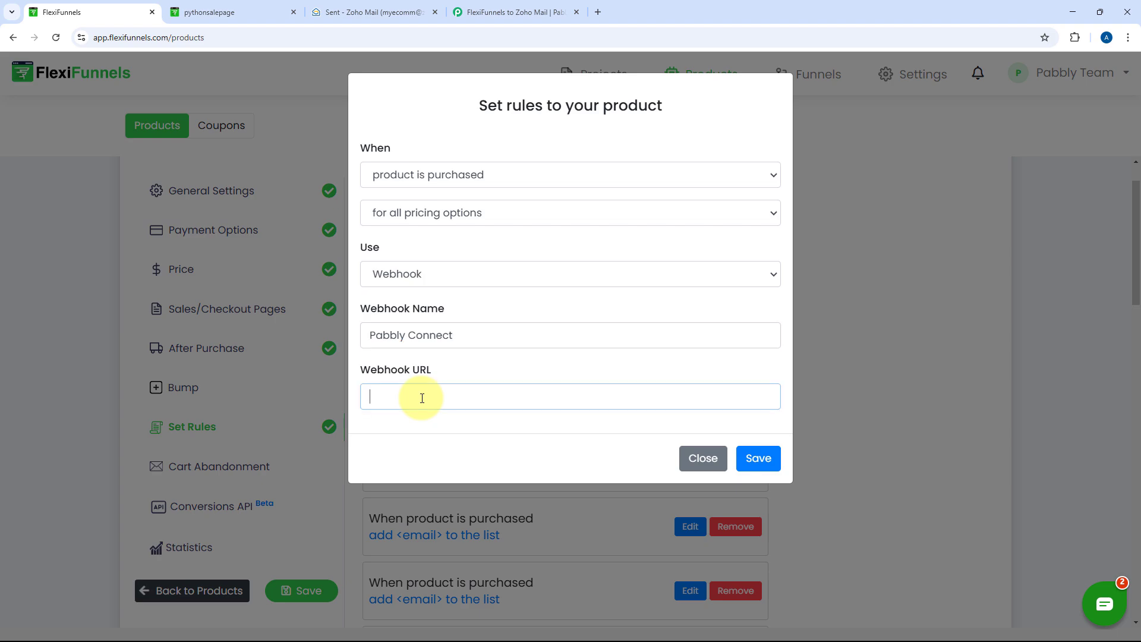
left_click(511, 12)
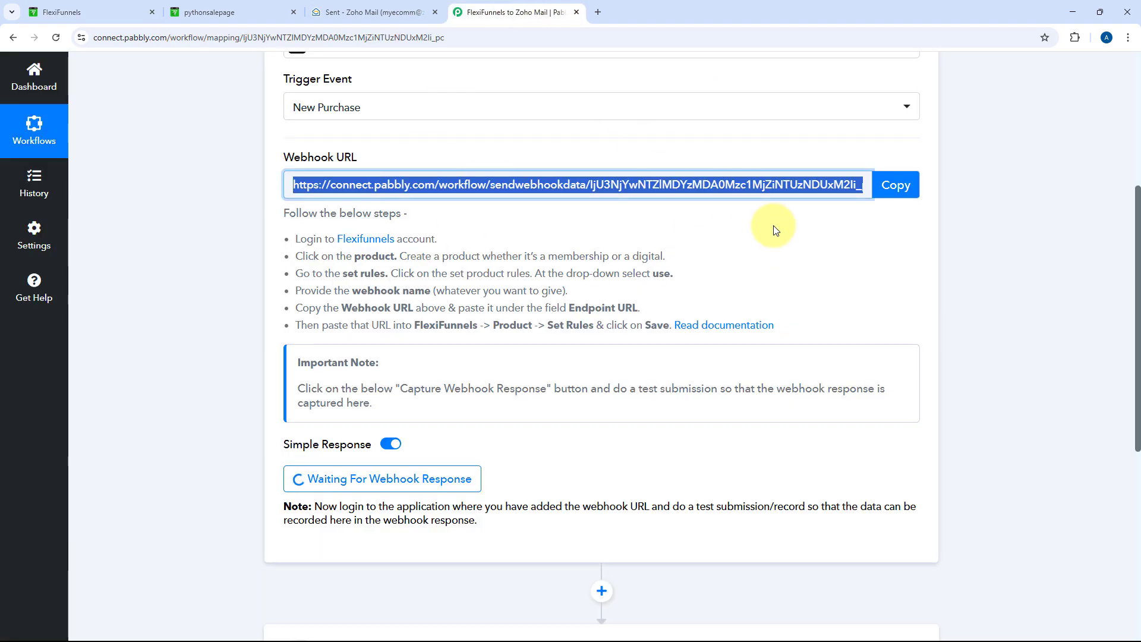
left_click(894, 185)
left_click(135, 7)
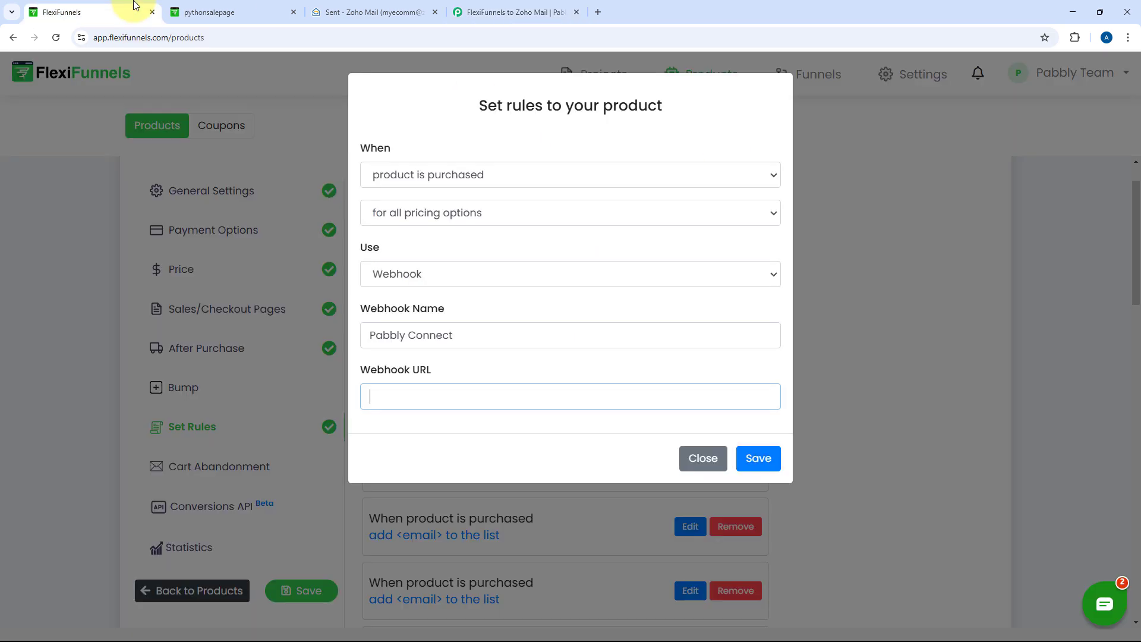
key("ctrl+v")
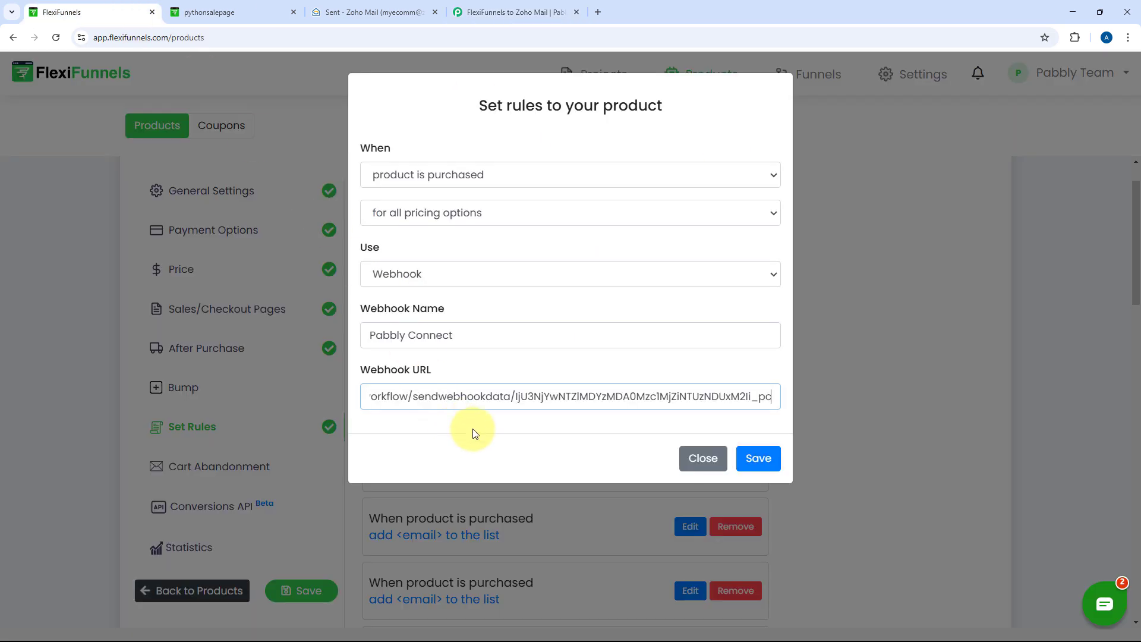
right_click(502, 370)
left_click(445, 368)
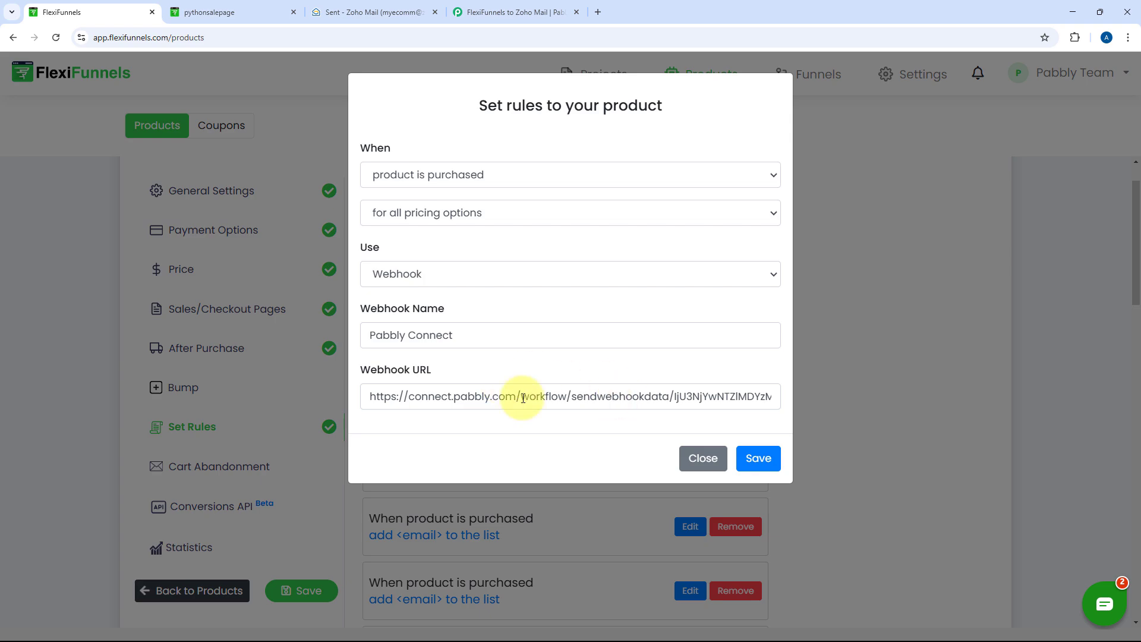
left_click(771, 465)
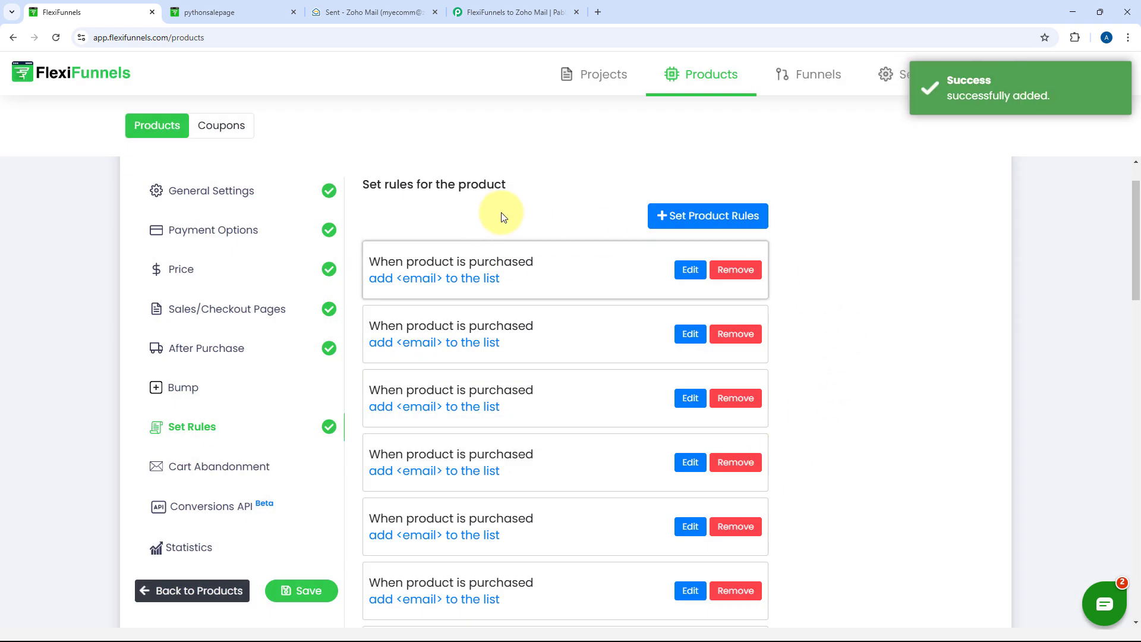
Confirm the Pabbly trigger is still waiting for a webhook response, then return to the Python sales page
left_click(498, 7)
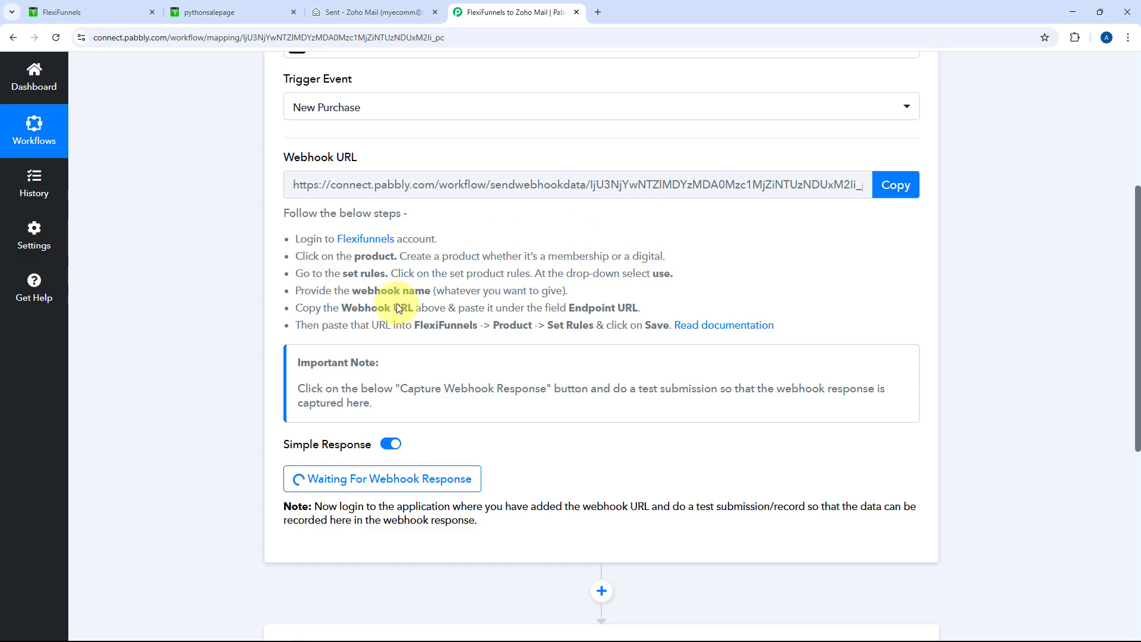
scroll(367, 456, "down", 3)
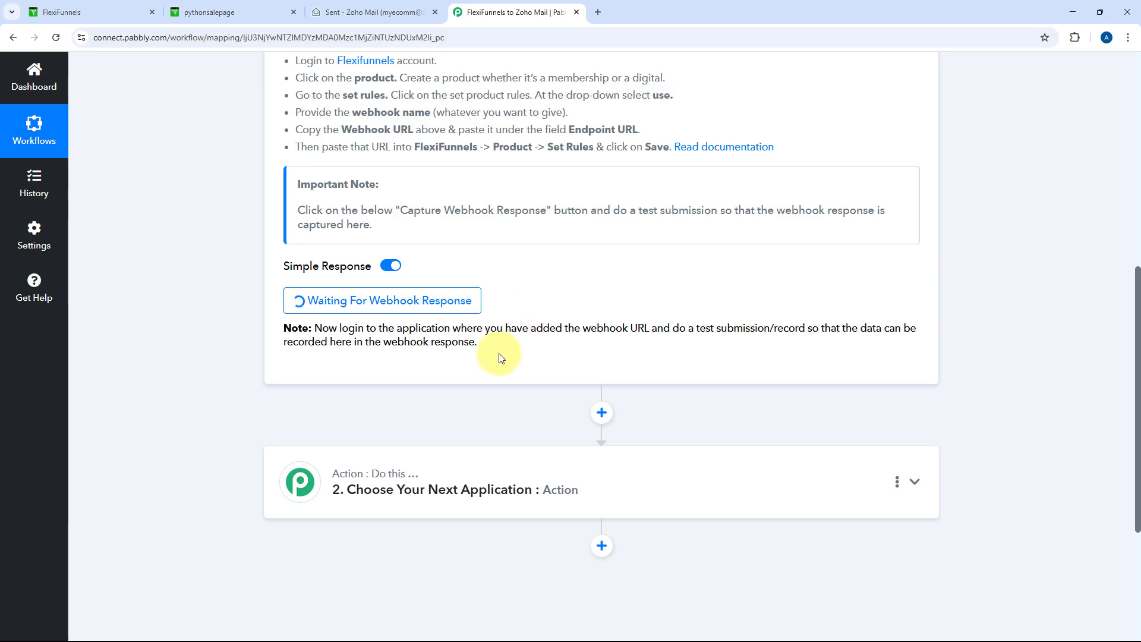
left_click(189, 14)
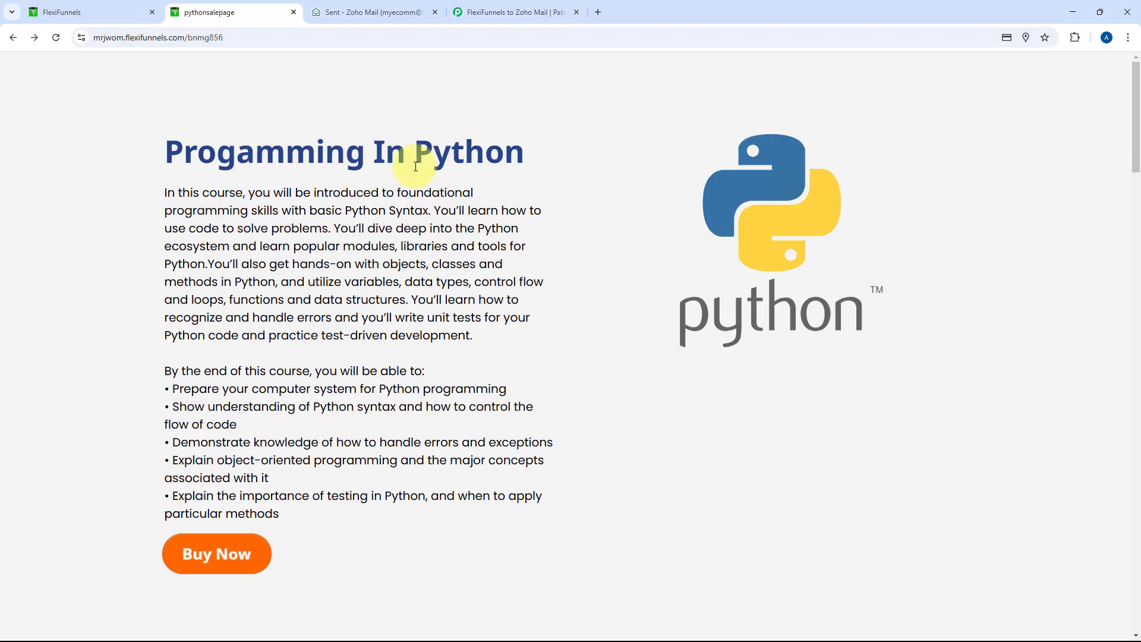
Start buying Programming In Python and enter the buyer's first and last name, e-mail and phone number
left_click(215, 555)
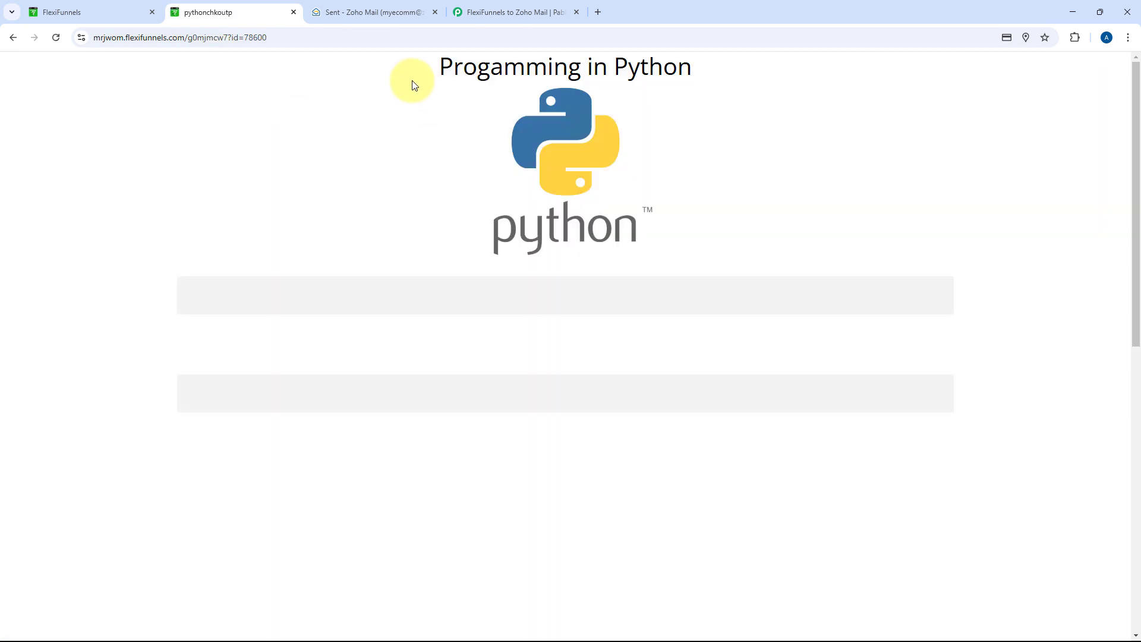
scroll(313, 229, "down", 2)
left_click(270, 165)
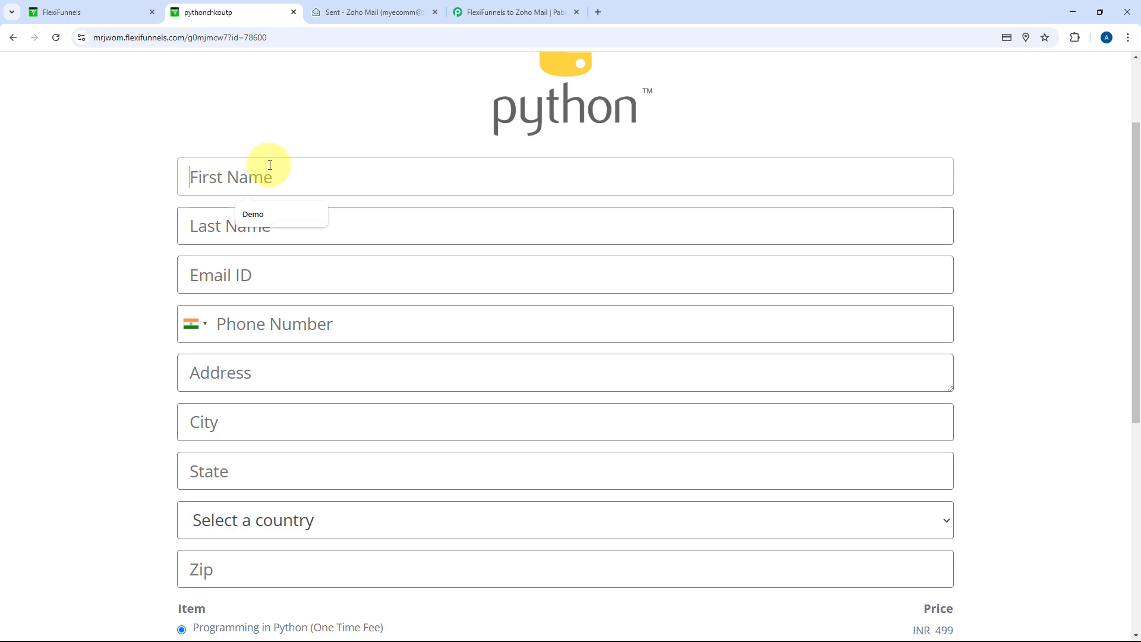
type("Demo")
key("Tab")
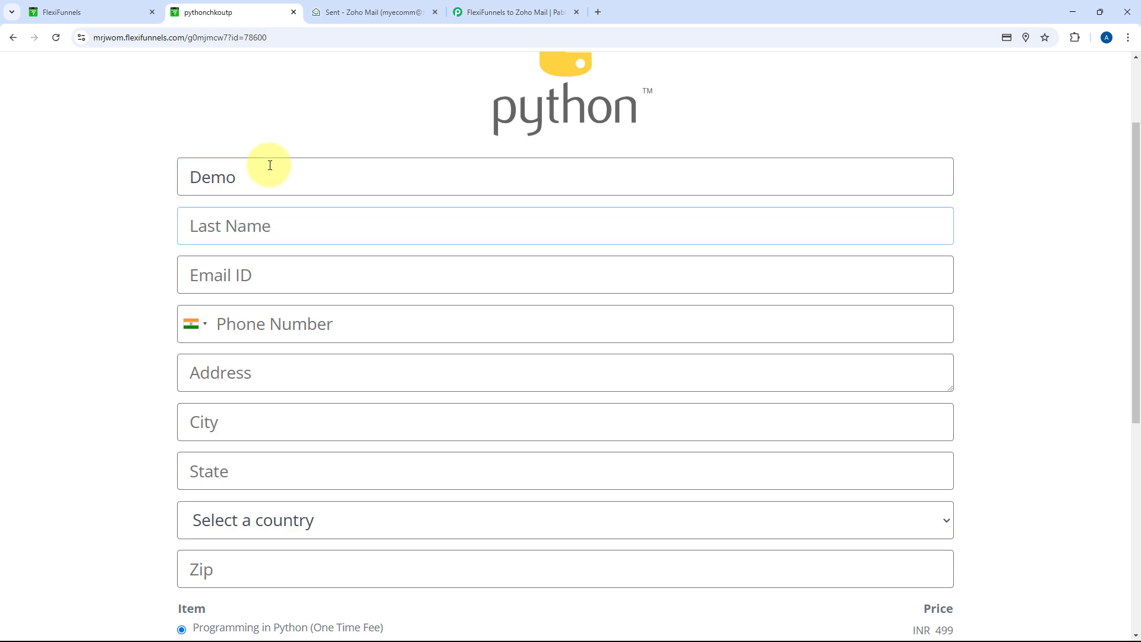
type("User")
key("Tab")
type("dem")
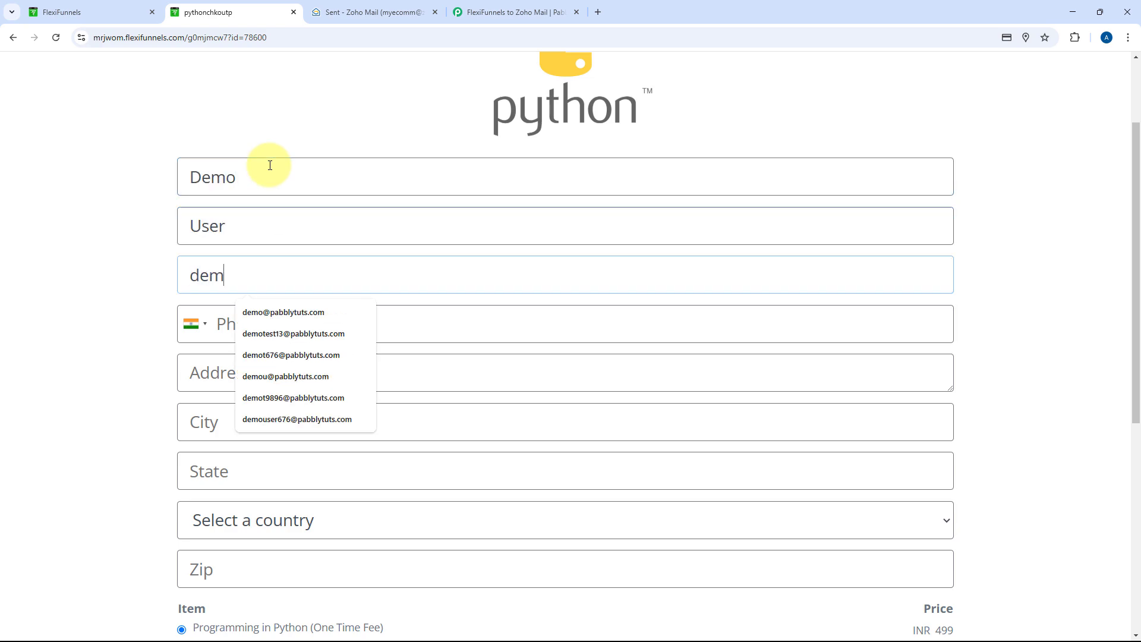
key("Down")
key("Tab")
type("1")
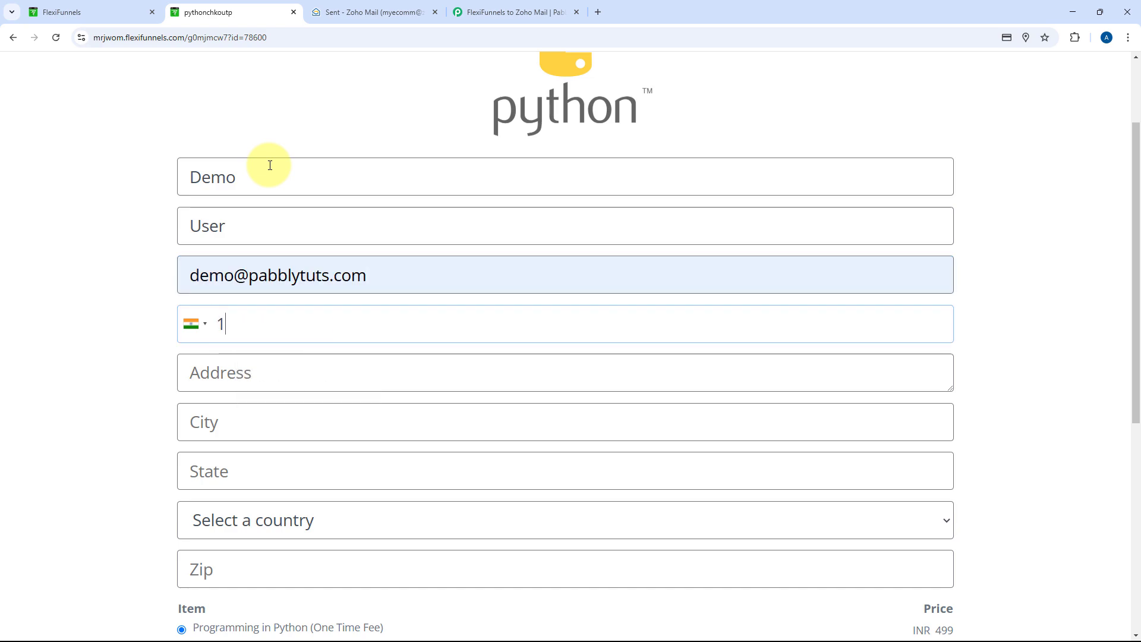
type("234567890")
Fill in the buyer's street address, city, state, country and zip code
key("Tab")
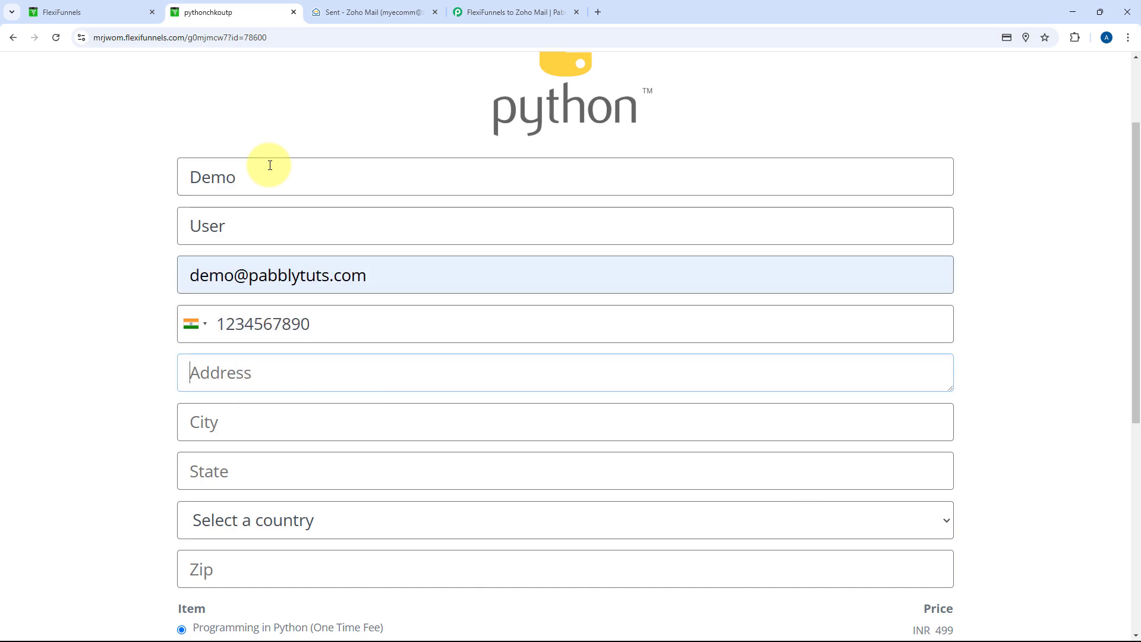
type("A-101")
key("Tab")
type("Bhopal")
key("Tab")
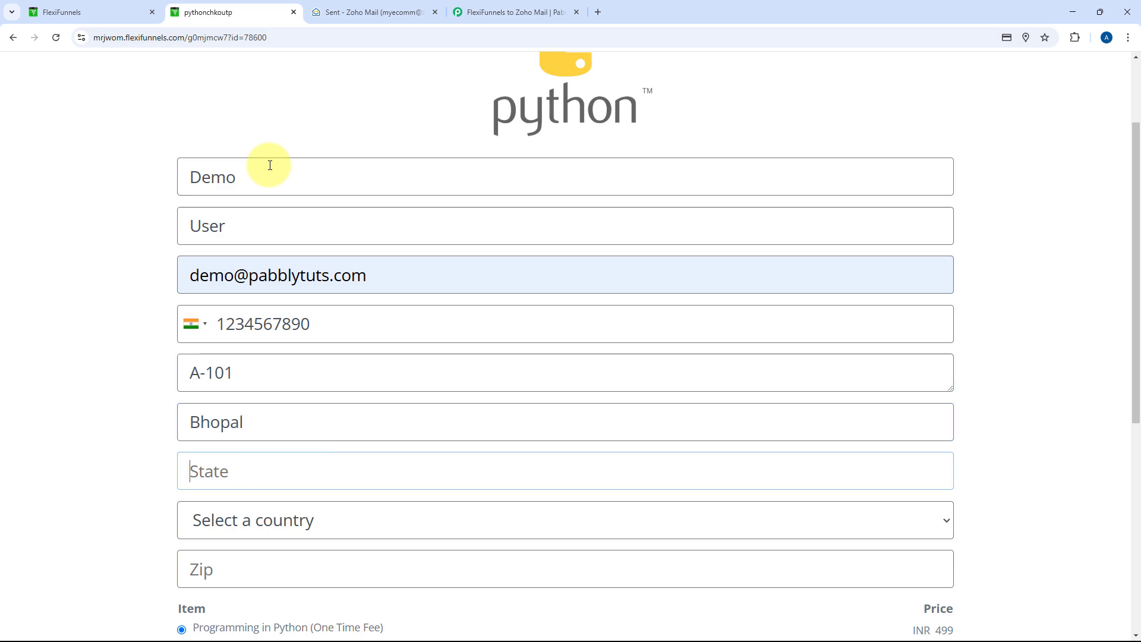
type("Ma")
key("Down")
key("Return")
key("Tab")
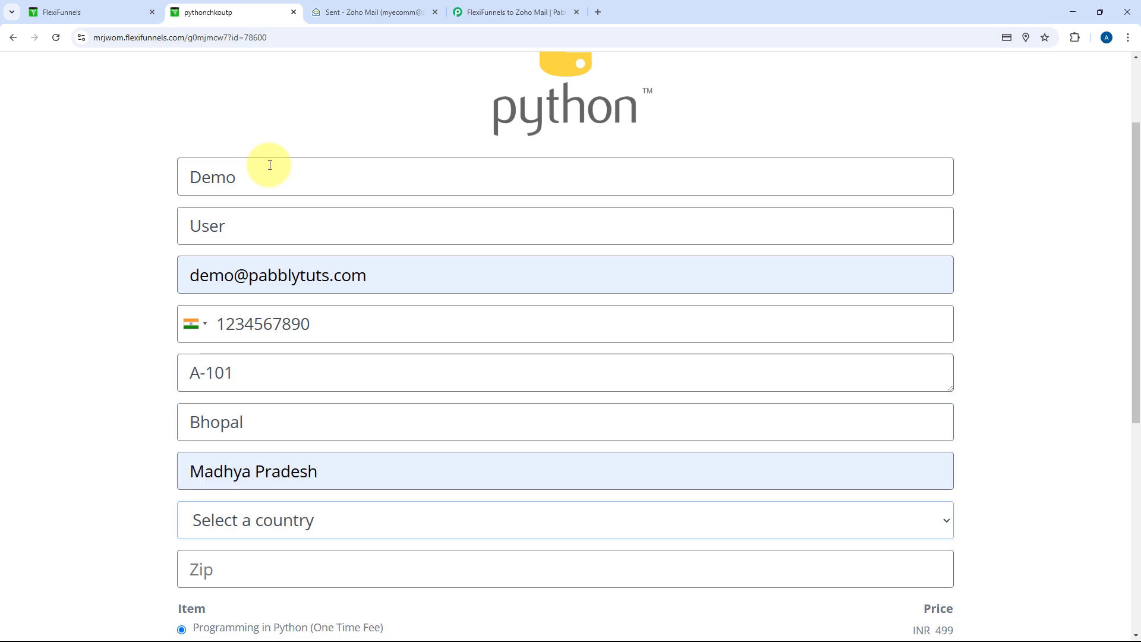
key("Tab")
type("i")
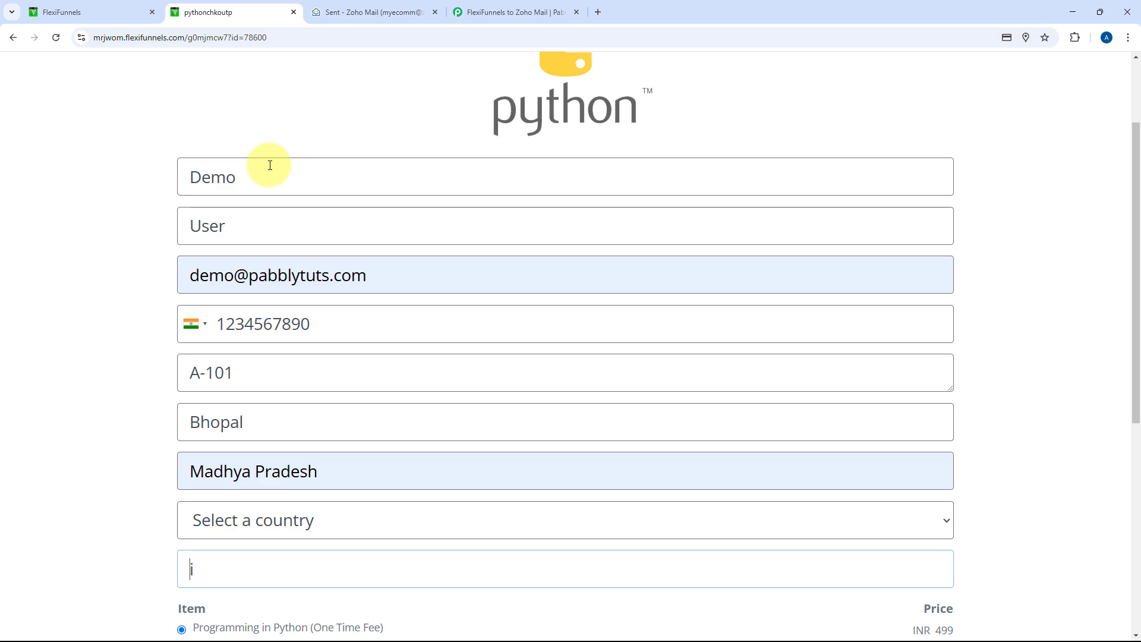
left_click(279, 529)
type("in")
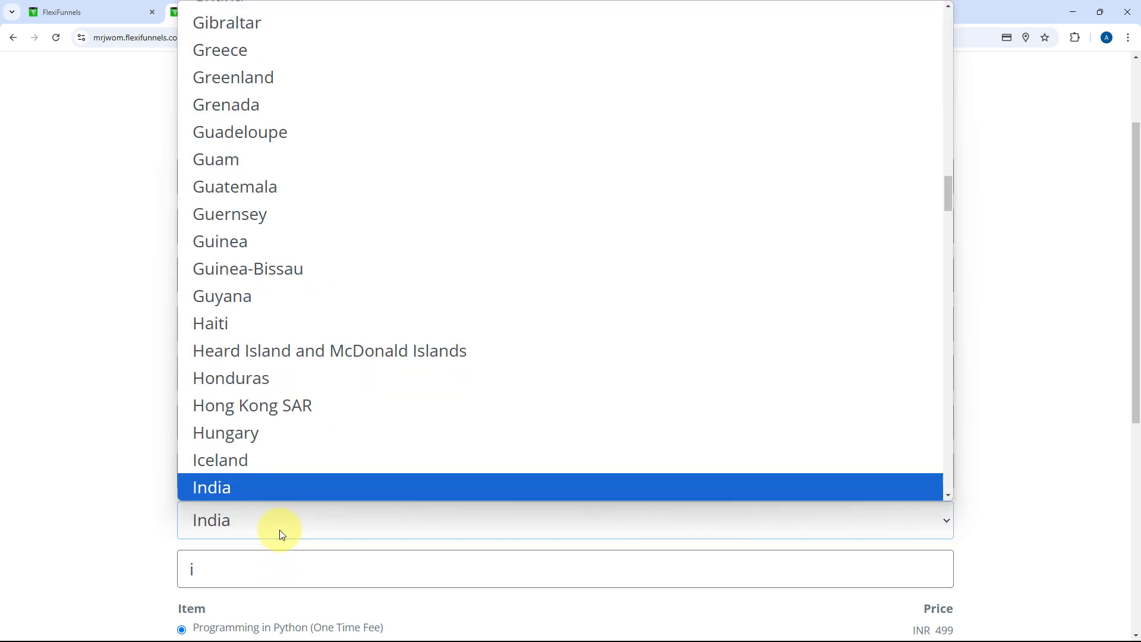
key("Return")
key("Tab")
key("BackSpace")
scroll(191, 465, "down", 3)
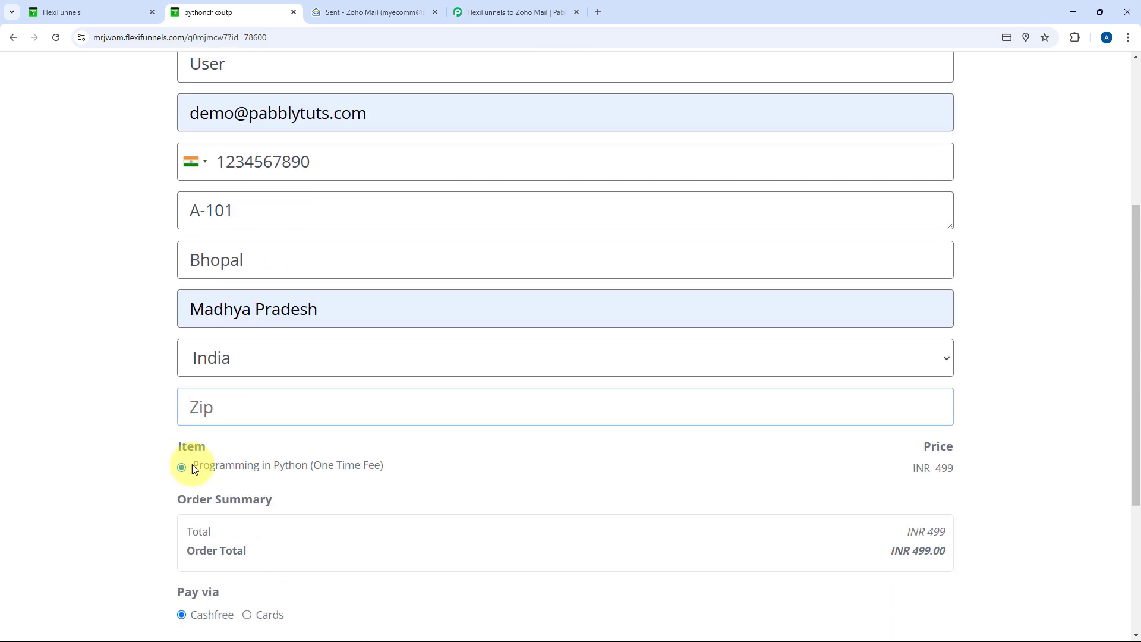
type("46201")
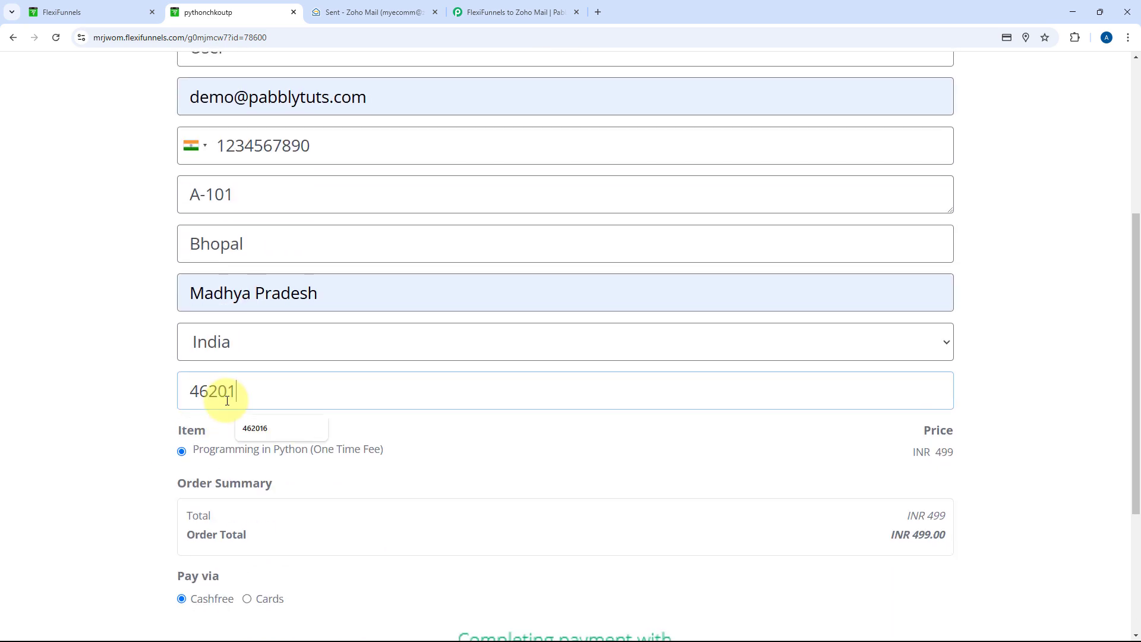
type("6")
scroll(333, 178, "down", 2)
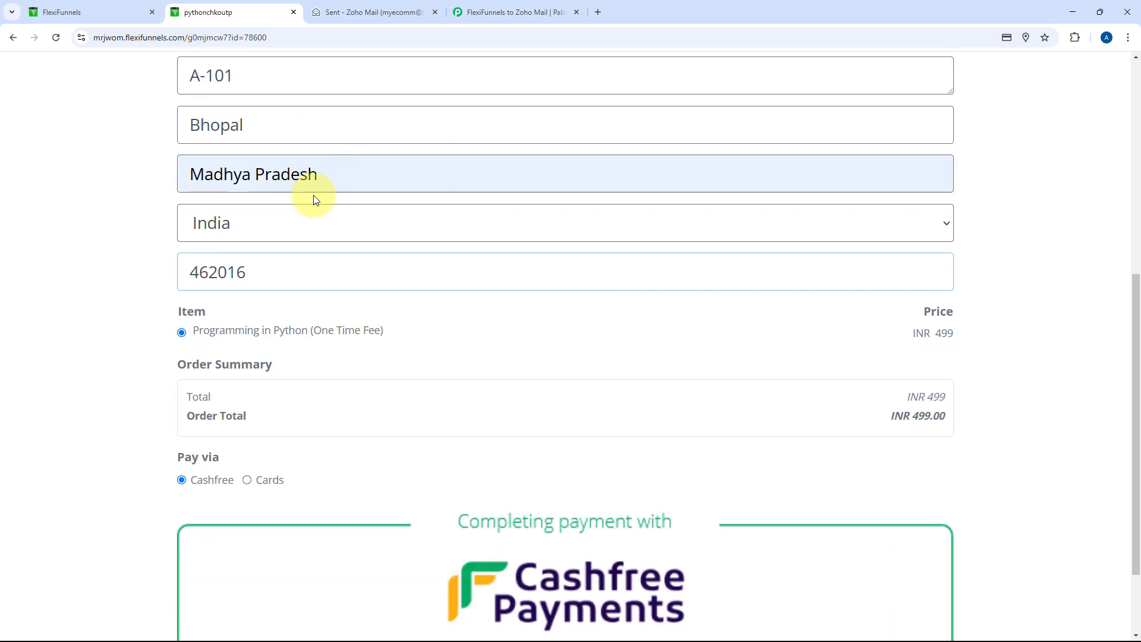
scroll(324, 226, "down", 2)
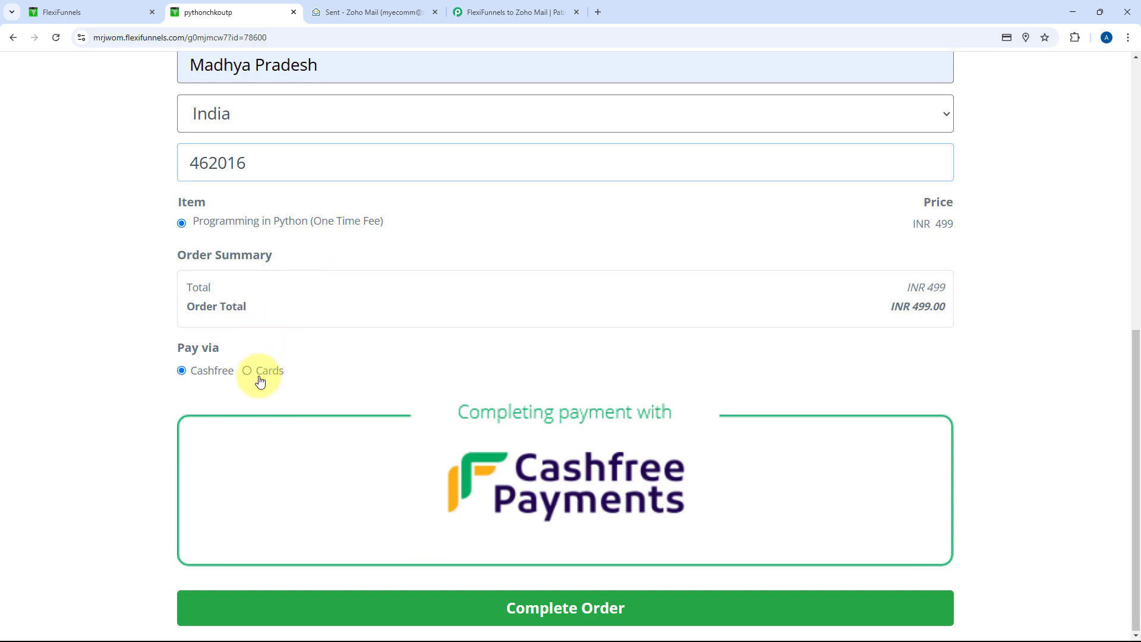
Pay by card, entering the test card number, expiry date, CVC and billing ZIP
left_click(260, 381)
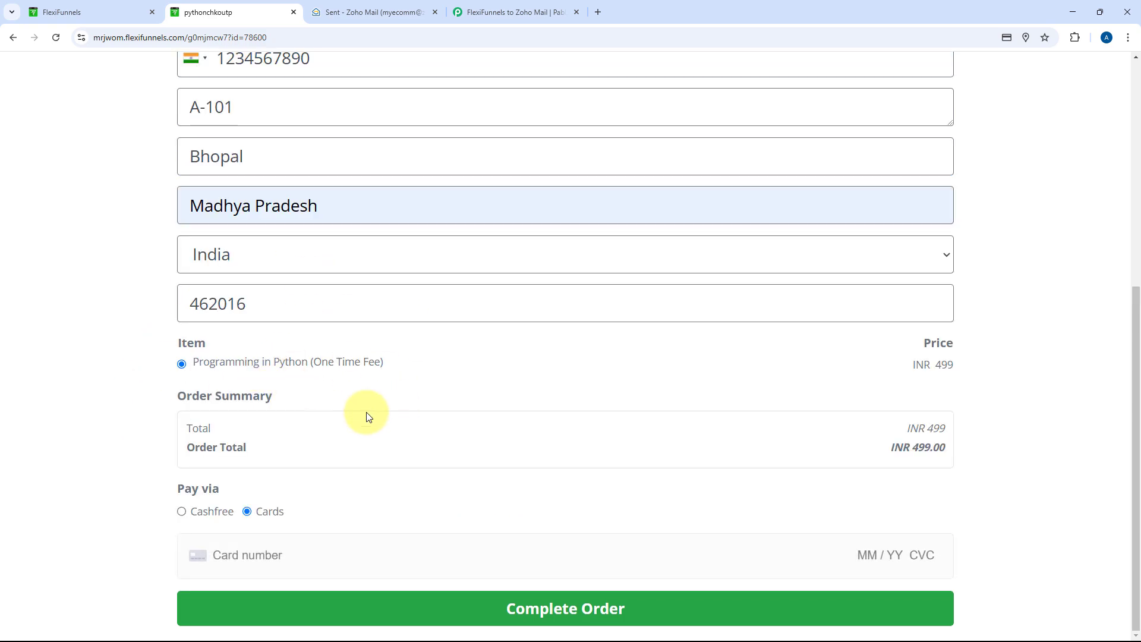
left_click(282, 553)
type("41")
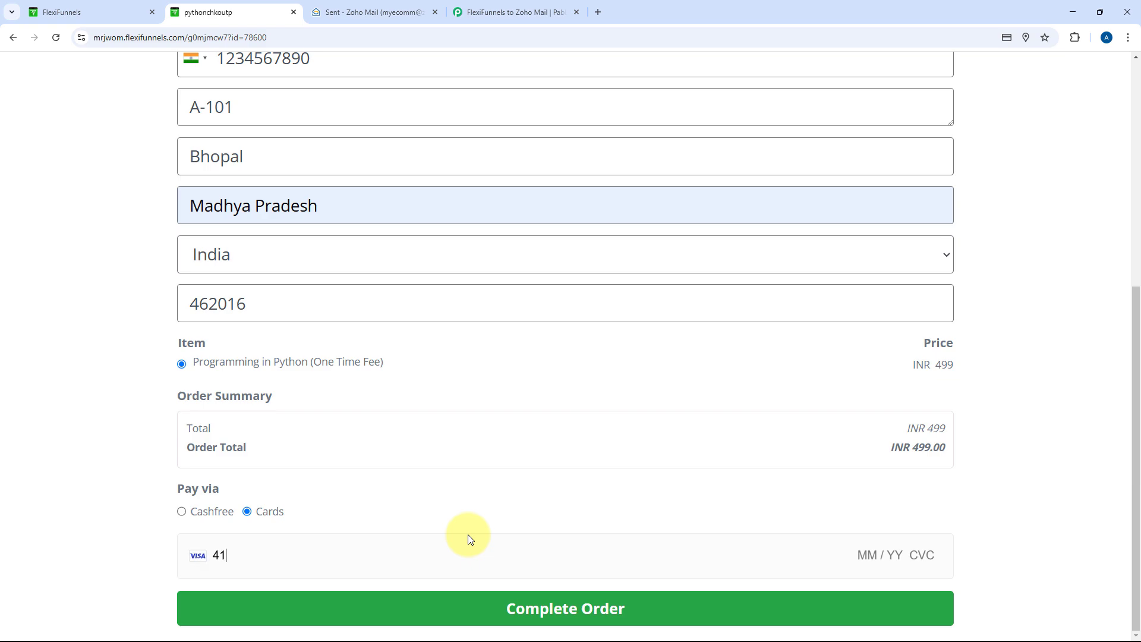
type("11 1111 1111 1111")
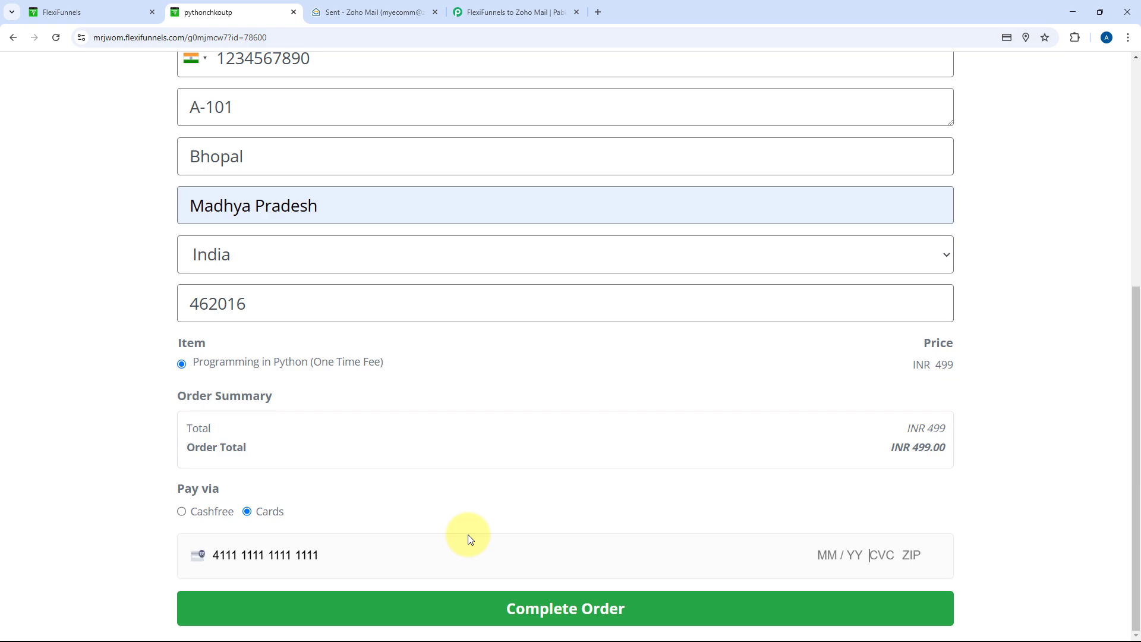
type(" MM / YY 12")
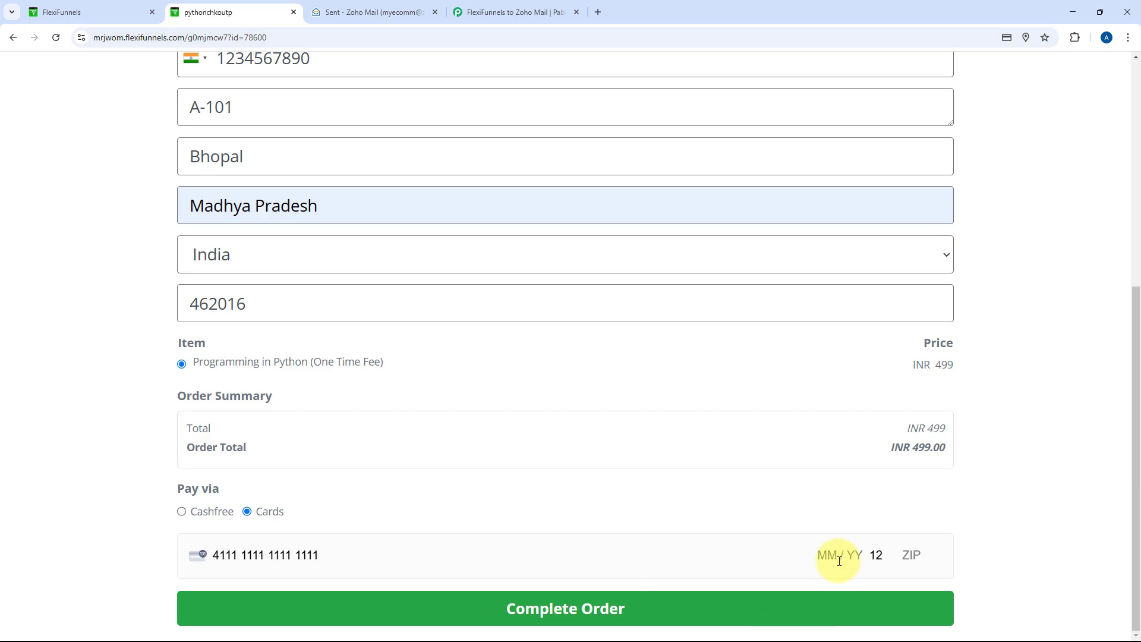
left_click(834, 556)
type("1225")
type("3")
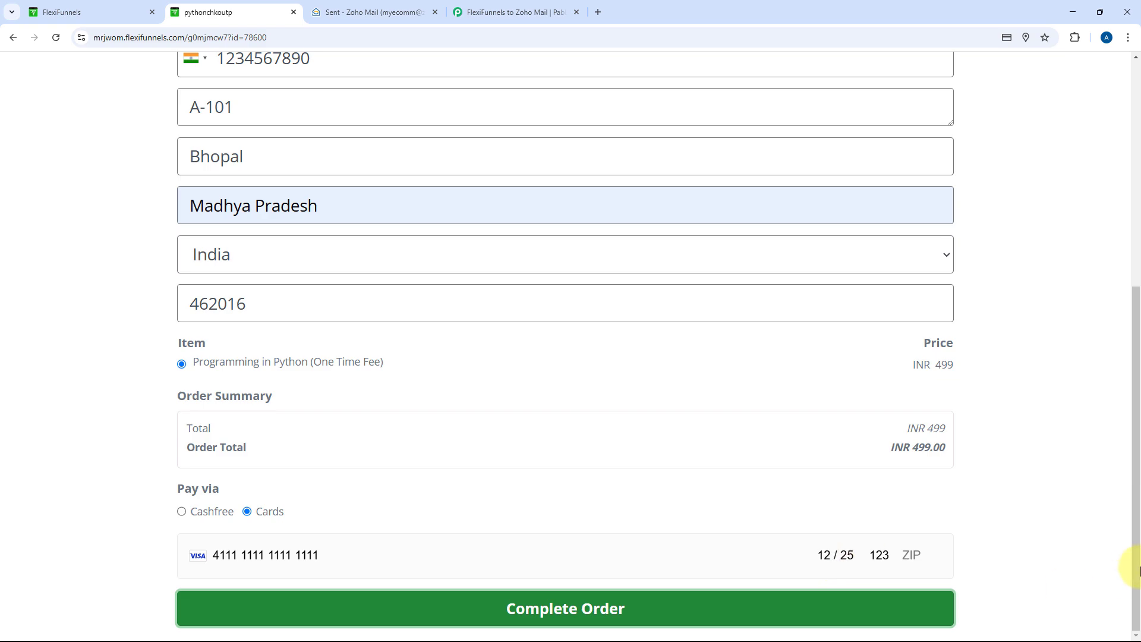
left_click(911, 554)
type("123")
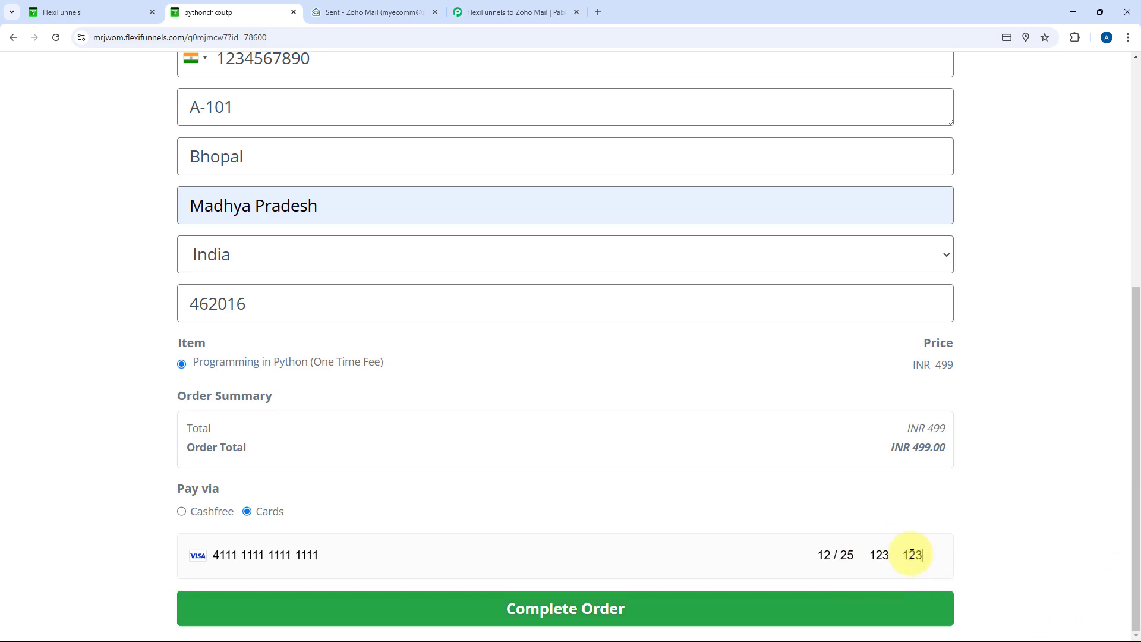
type("45")
Dismiss the save-address prompt after the order succeeds and return to the FlexiFunnels product rules tab
scroll(476, 612, "up", 3)
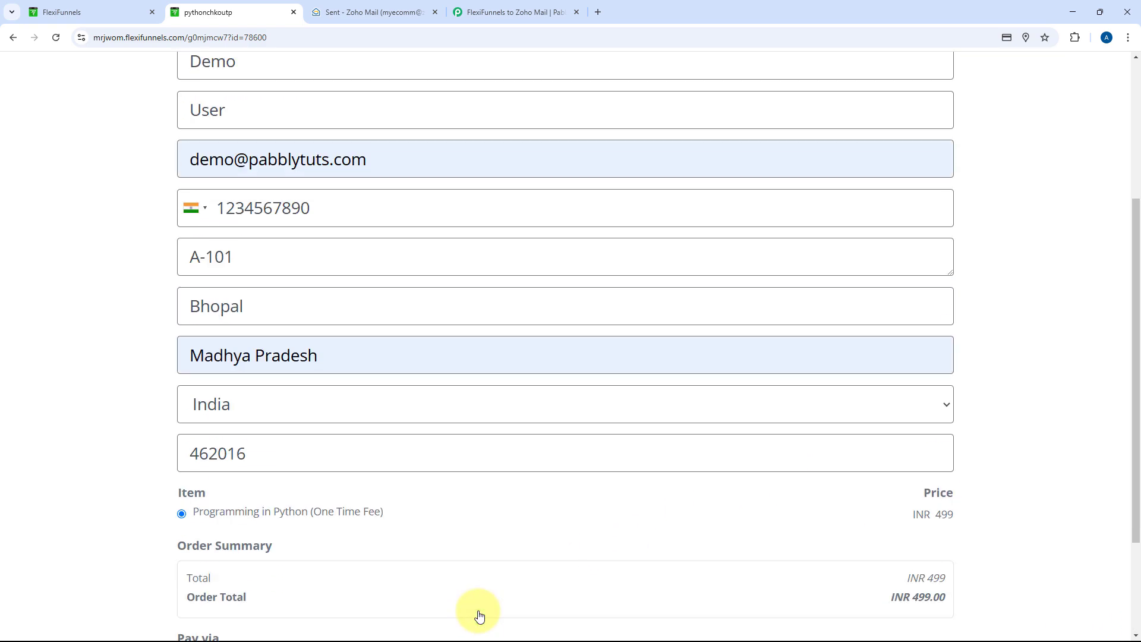
scroll(654, 420, "down", 3)
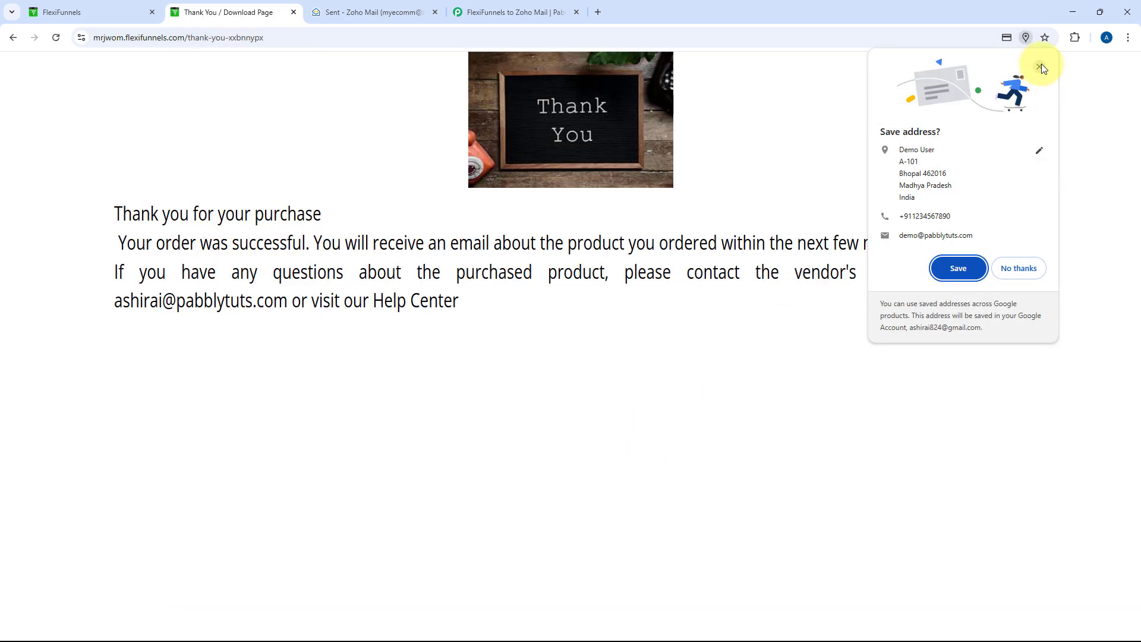
left_click(1039, 67)
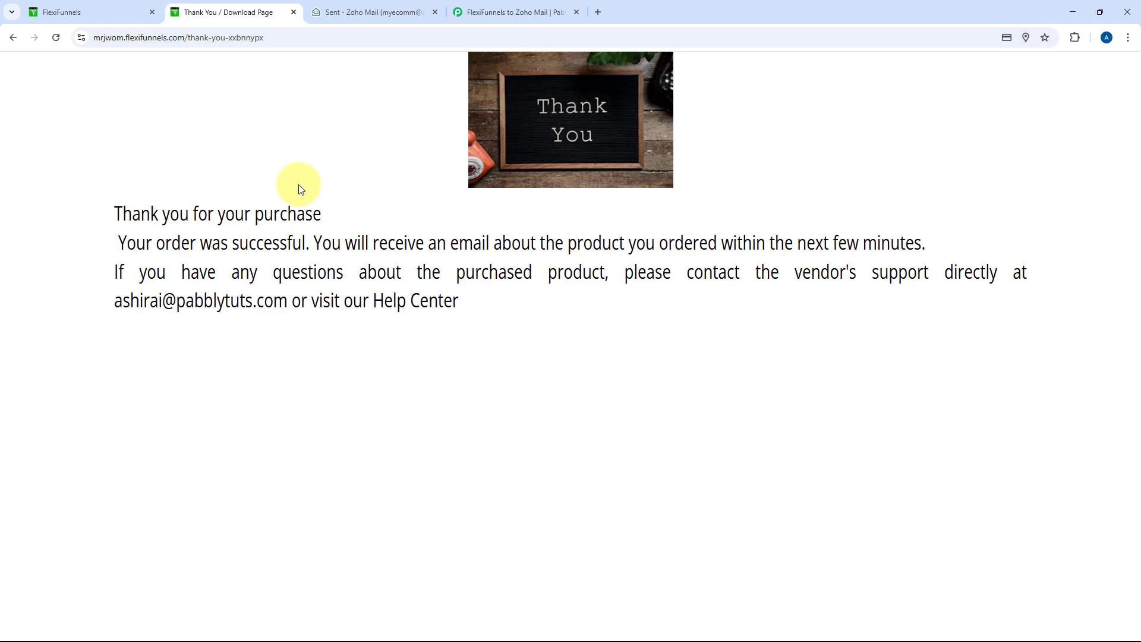
left_click(119, 7)
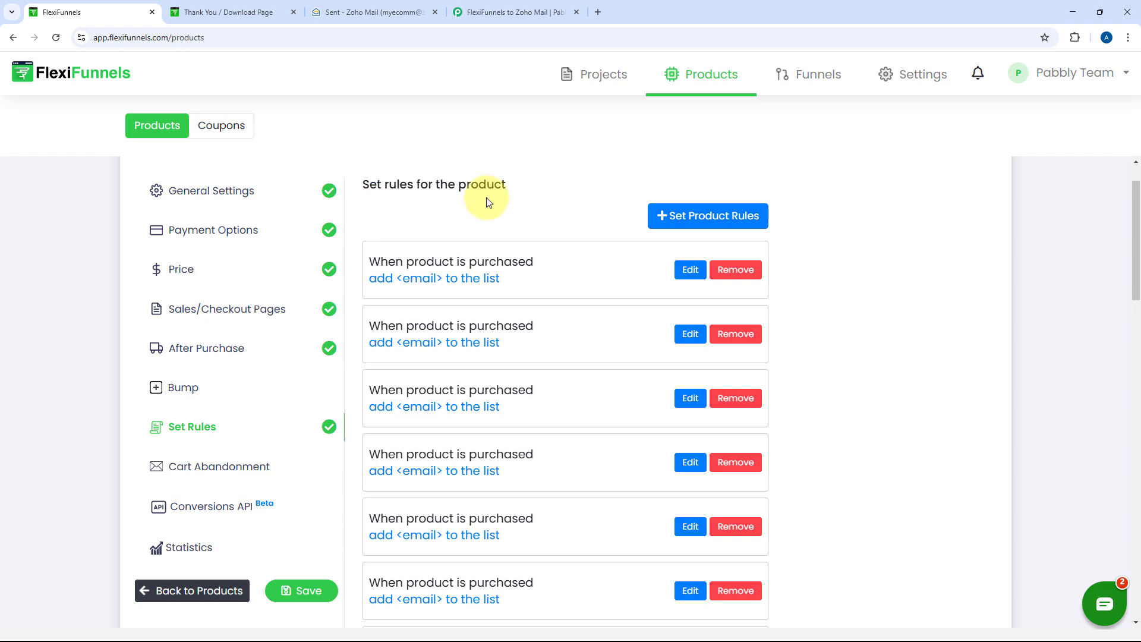
left_click(526, 11)
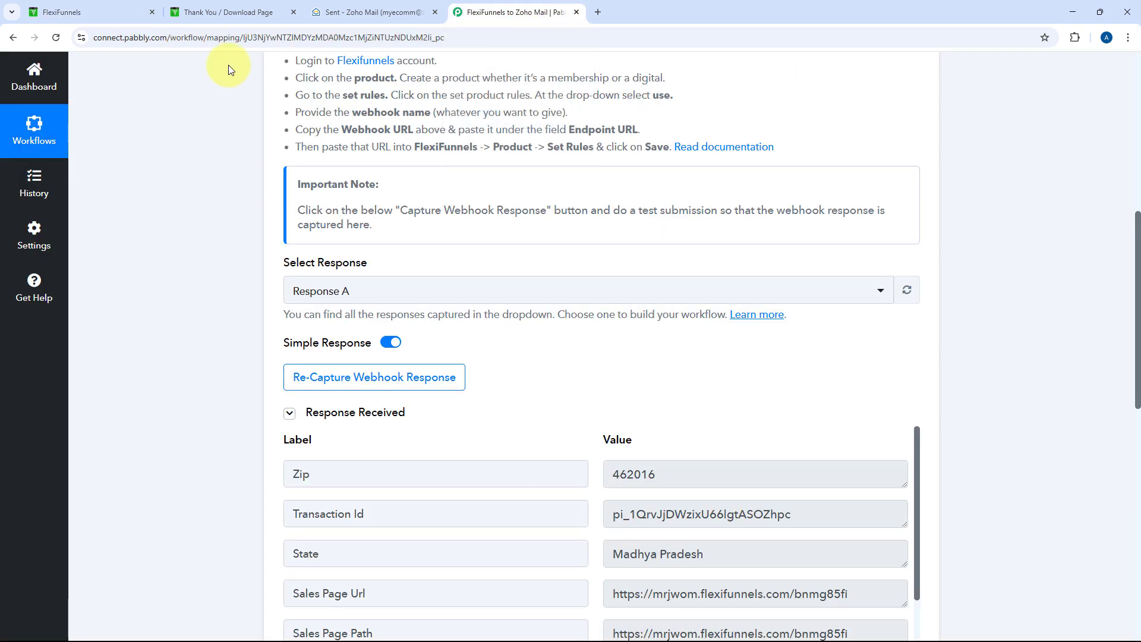
scroll(580, 301, "down", 3)
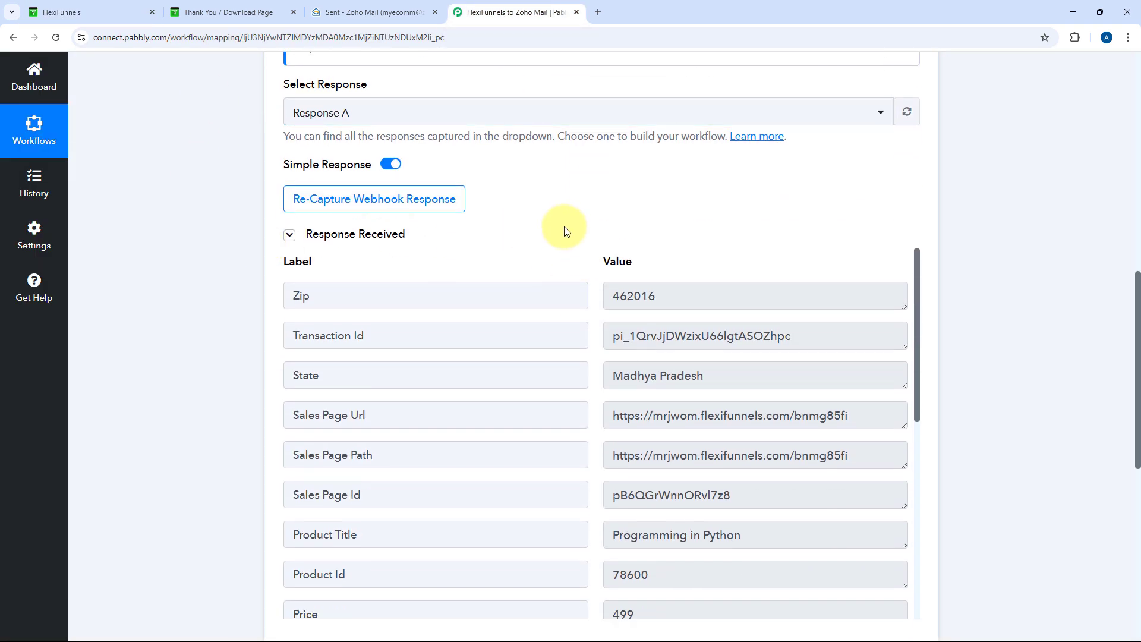
scroll(568, 223, "down", 2)
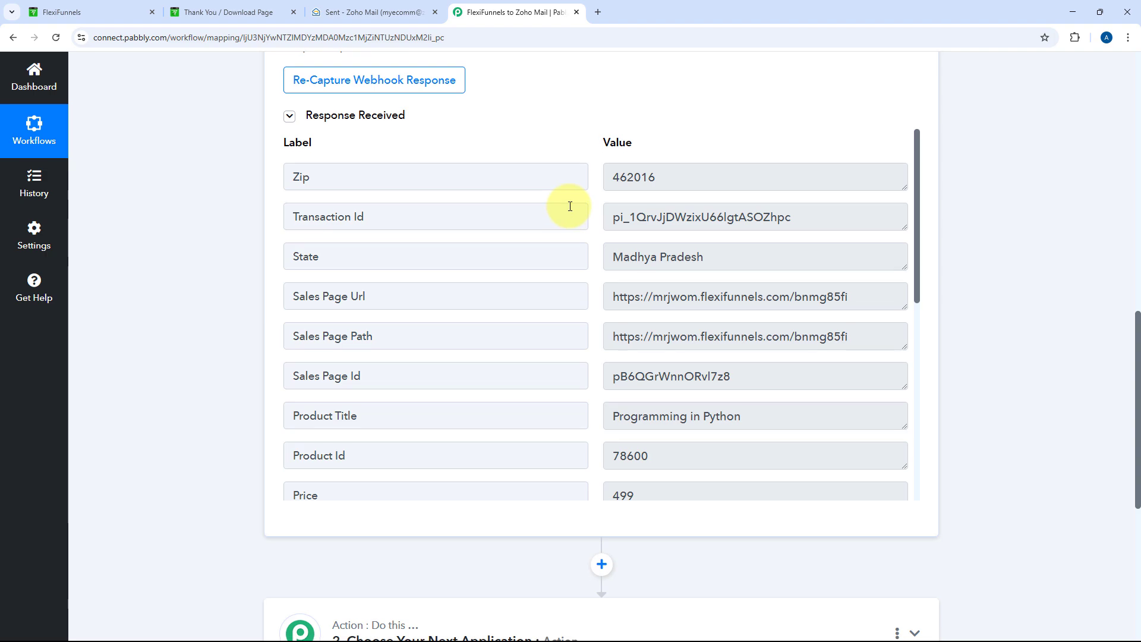
double_click(606, 178)
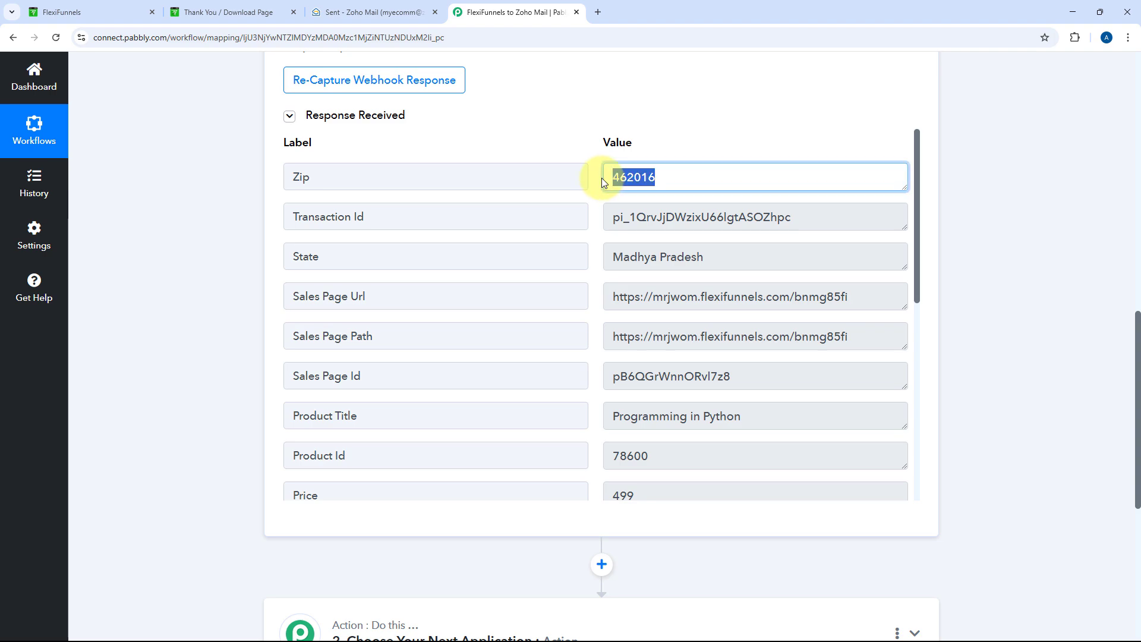
triple_click(645, 256)
scroll(579, 262, "down", 1)
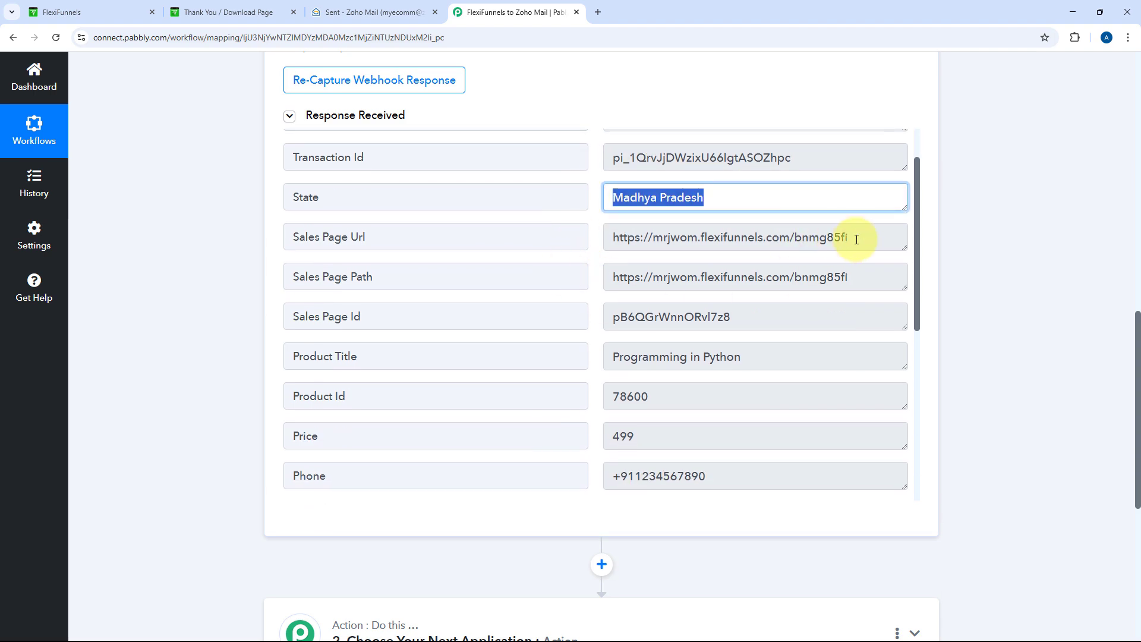
left_click_drag(852, 238, 583, 240)
left_click(591, 244)
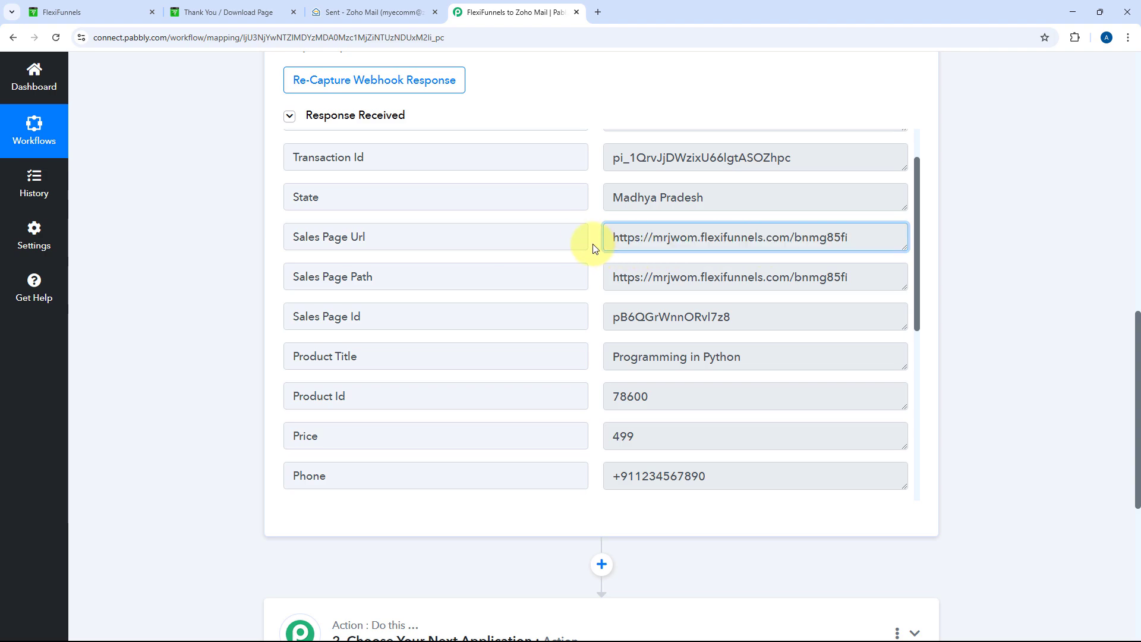
scroll(595, 248, "down", 3)
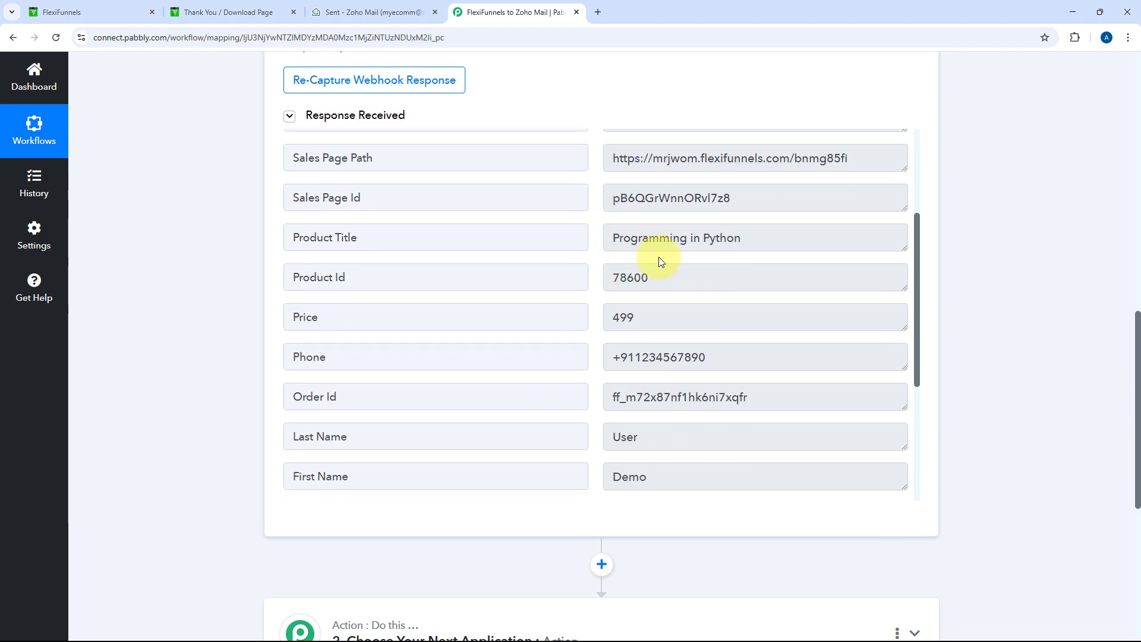
left_click_drag(742, 239, 614, 259)
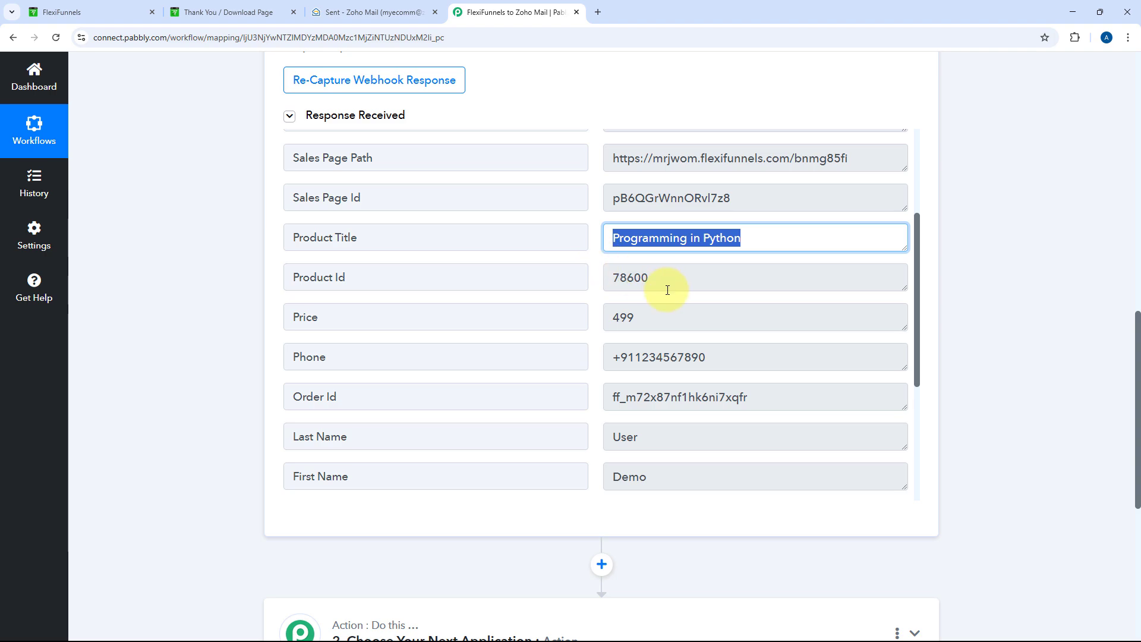
left_click_drag(667, 288, 591, 287)
scroll(665, 260, "down", 1)
left_click_drag(665, 259, 604, 277)
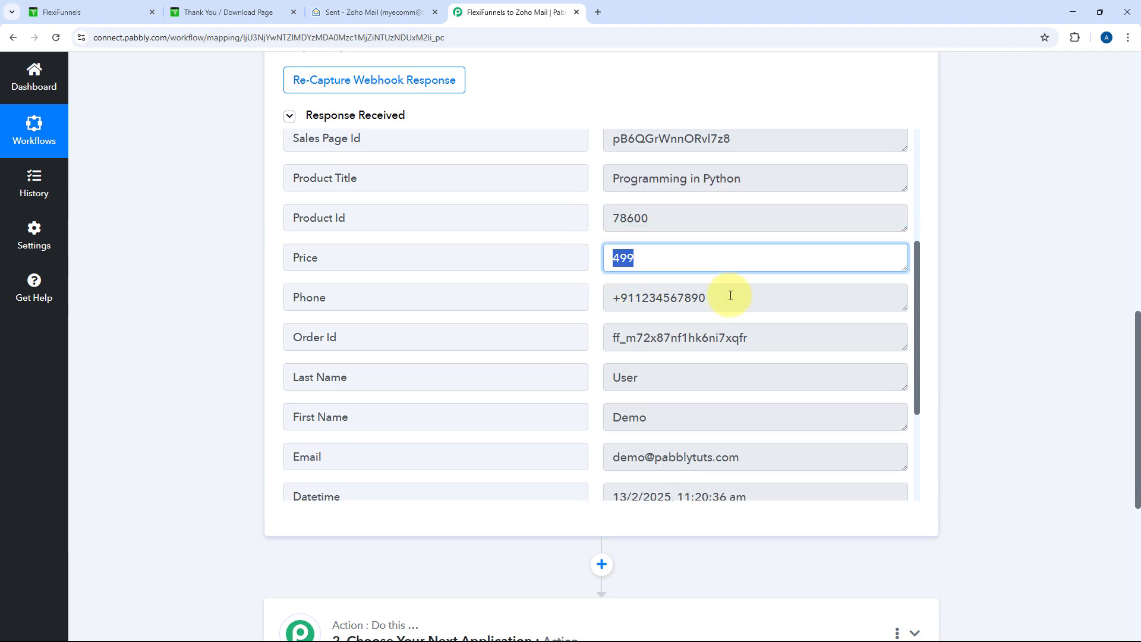
left_click_drag(731, 296, 581, 296)
scroll(594, 274, "down", 3)
left_click_drag(658, 301, 586, 298)
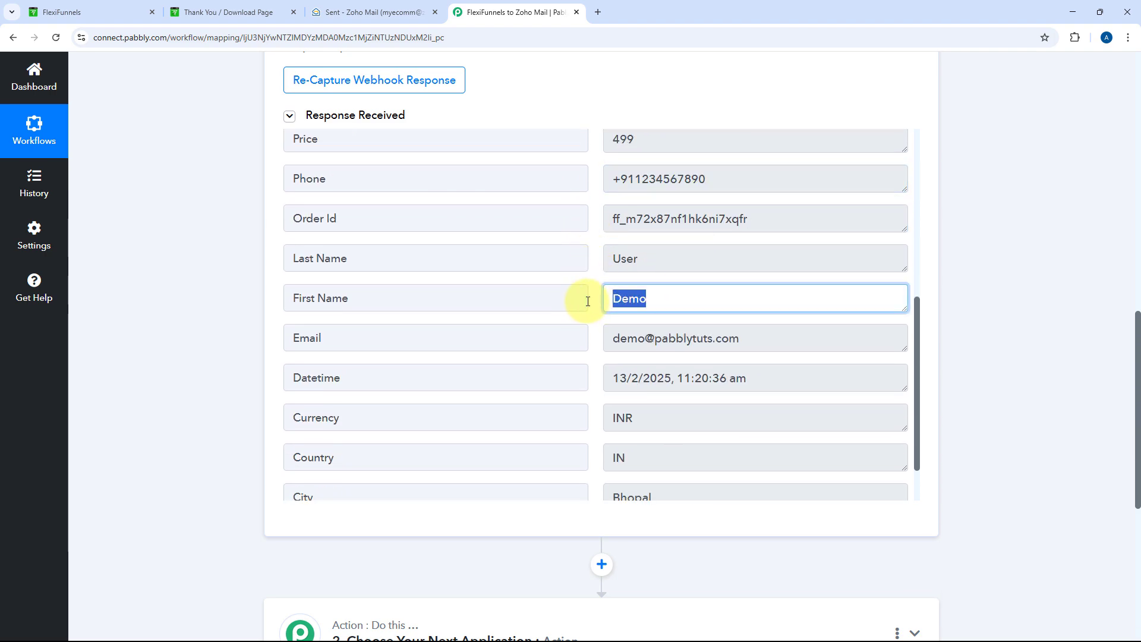
left_click_drag(660, 259, 555, 257)
left_click_drag(772, 336, 540, 333)
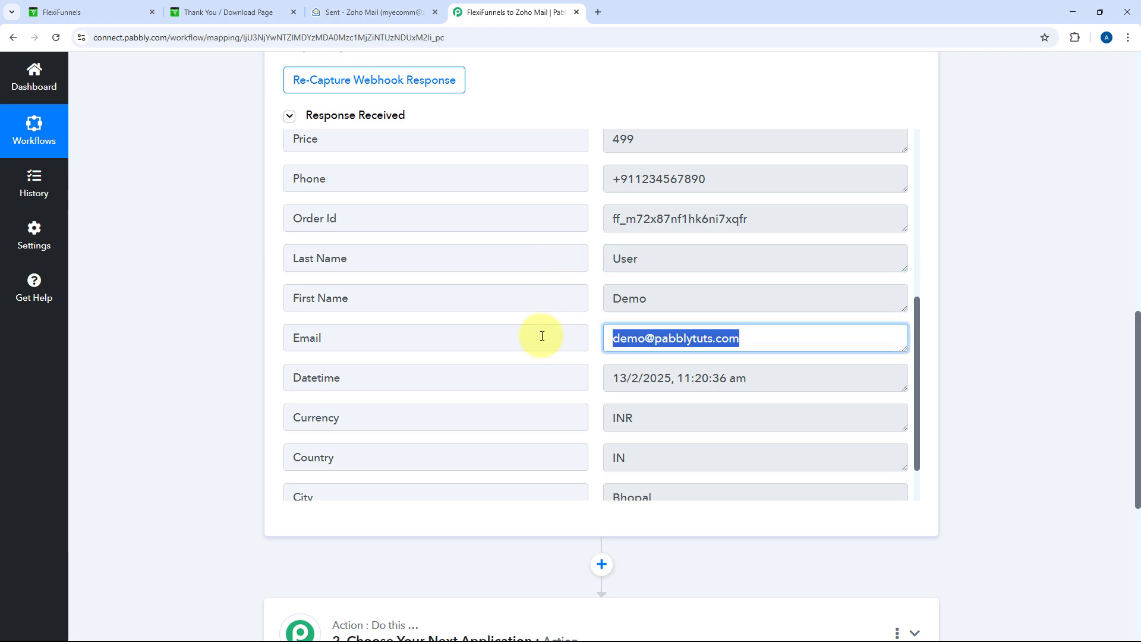
scroll(540, 340, "down", 1)
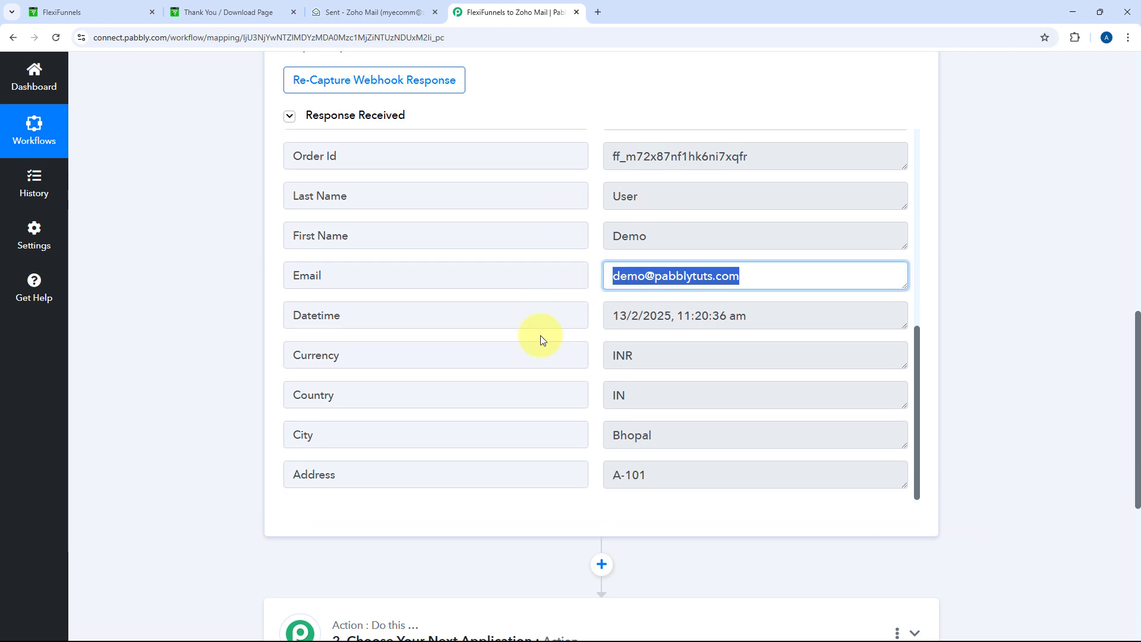
left_click(592, 359)
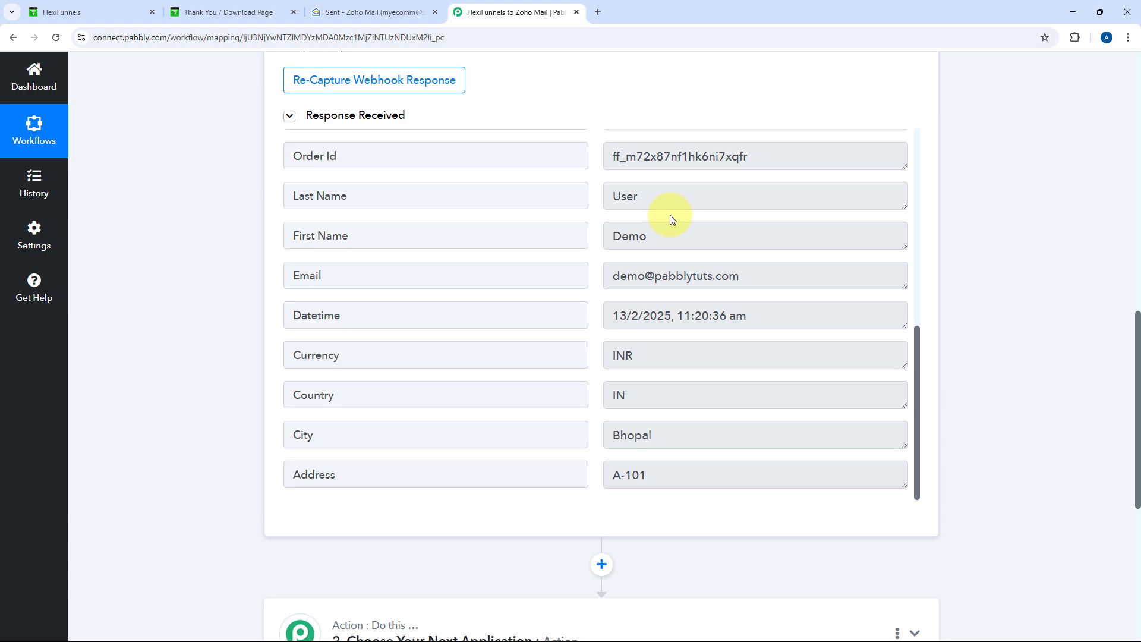
left_click_drag(753, 276, 555, 284)
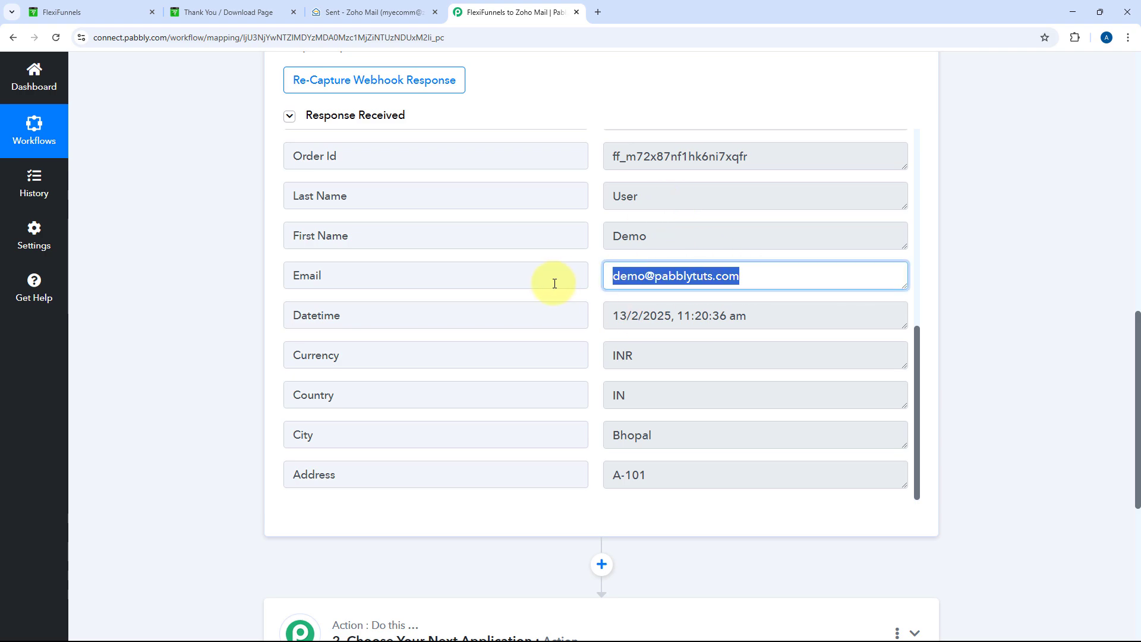
left_click(593, 259)
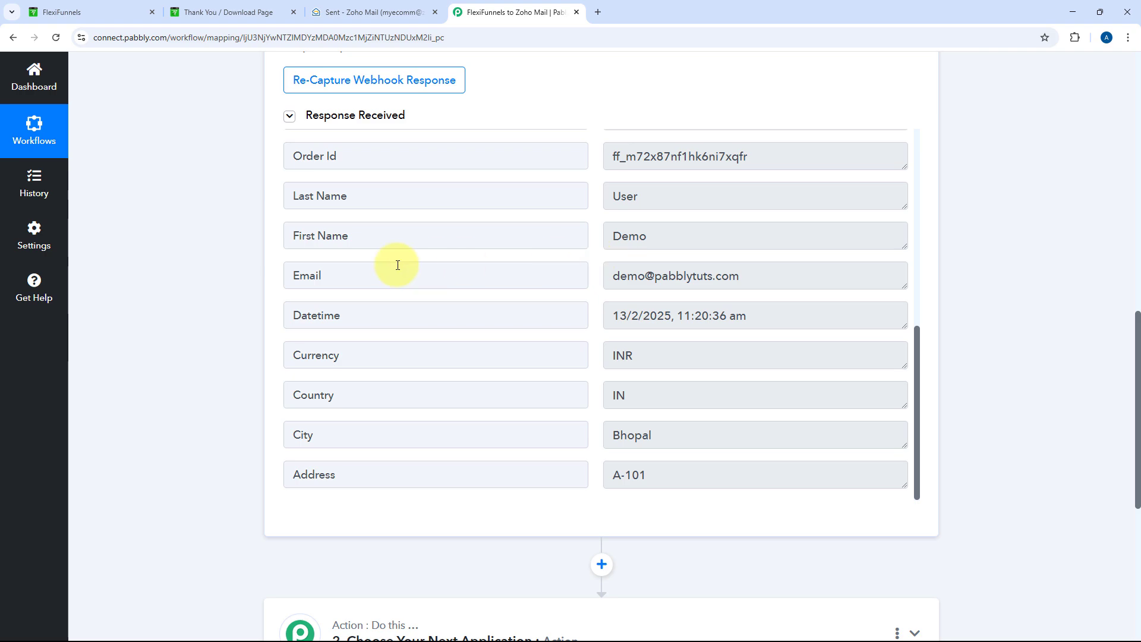
scroll(217, 297, "down", 1)
Search 'Zoho Ma' and pick Zoho Mail as the action app
scroll(217, 297, "down", 5)
left_click(441, 340)
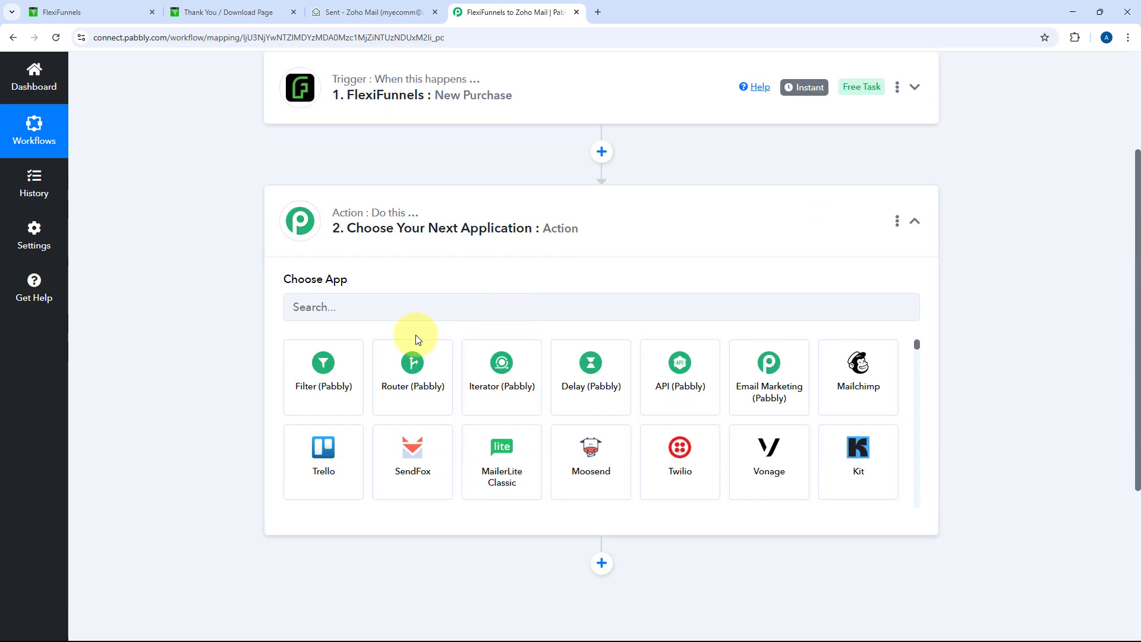
left_click(401, 318)
type("Zoh")
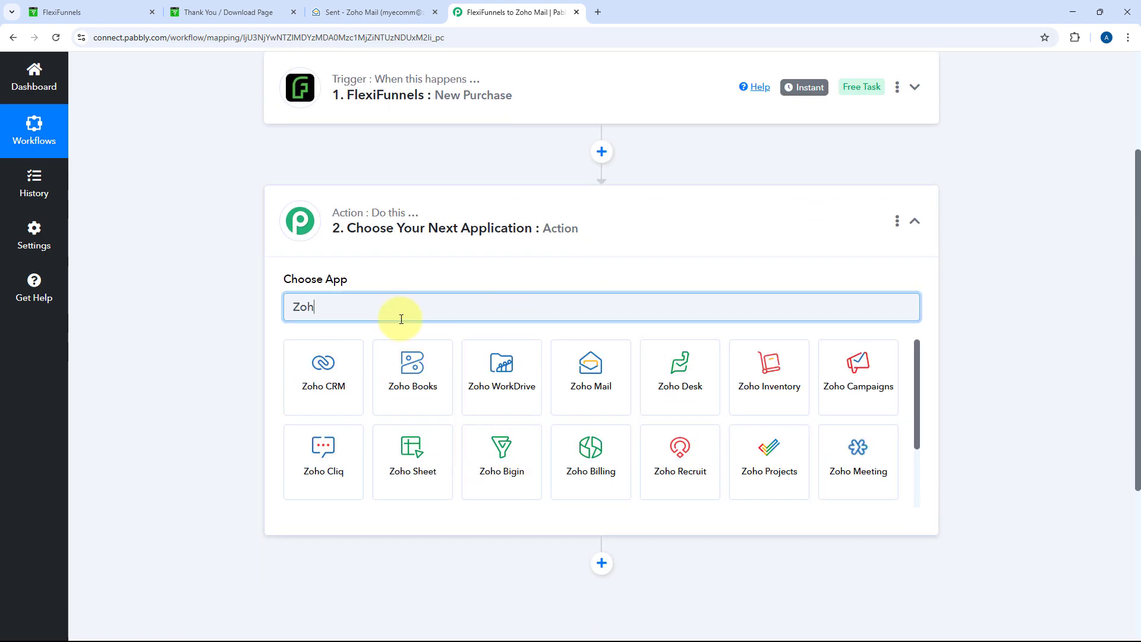
type("o Ma")
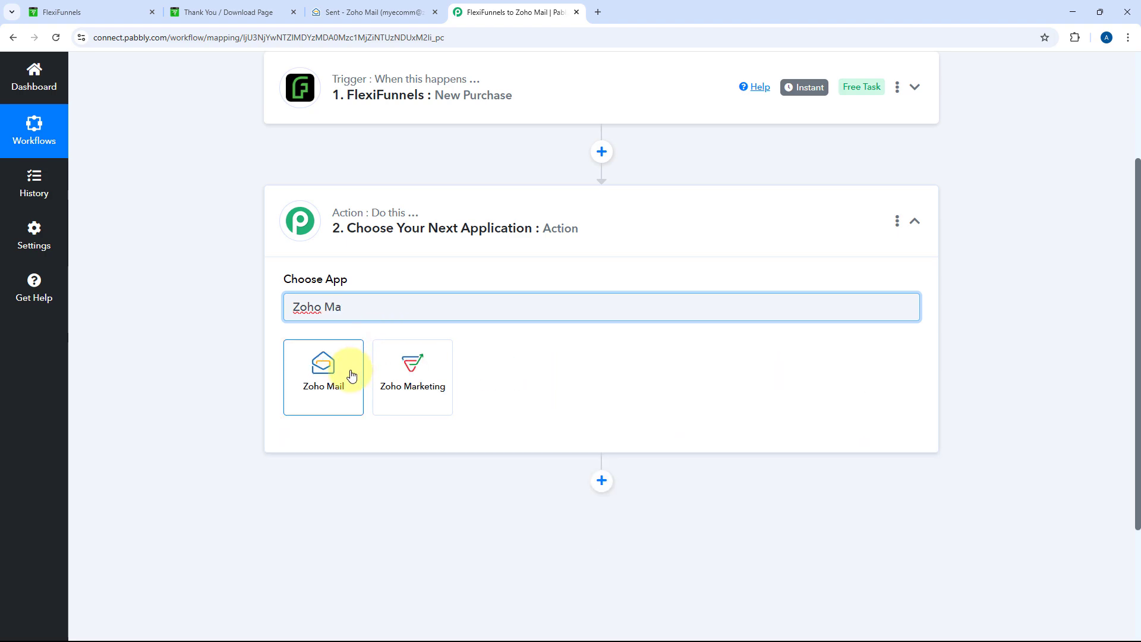
left_click(345, 373)
Choose Send Email as the action event and open the Zoho Mail connection panel
scroll(273, 294, "down", 1)
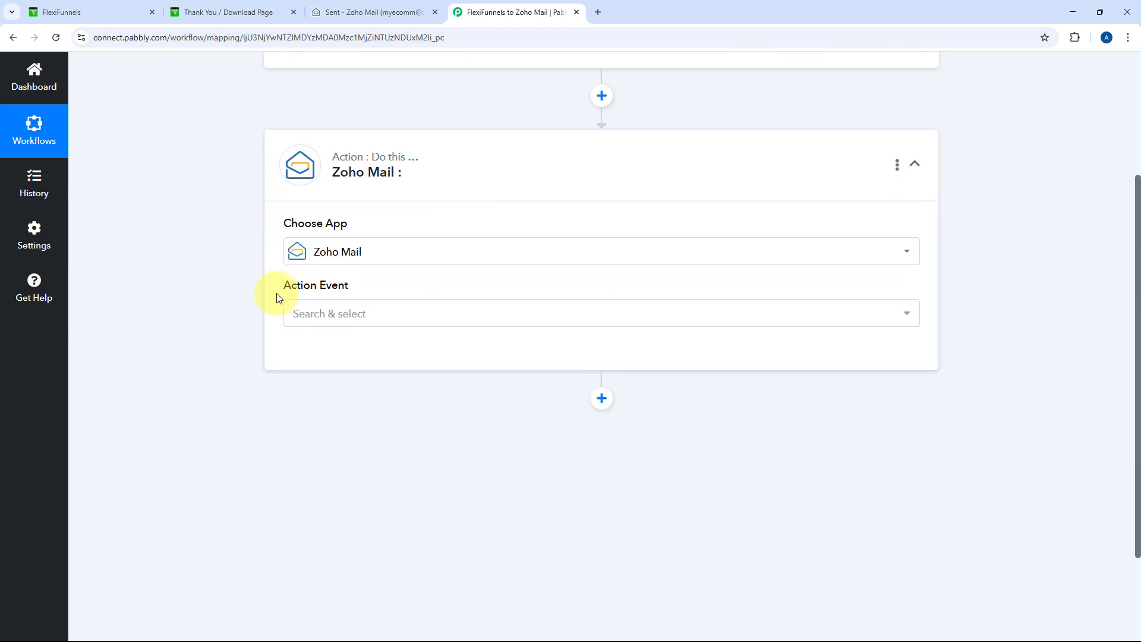
left_click(366, 312)
scroll(222, 339, "down", 2)
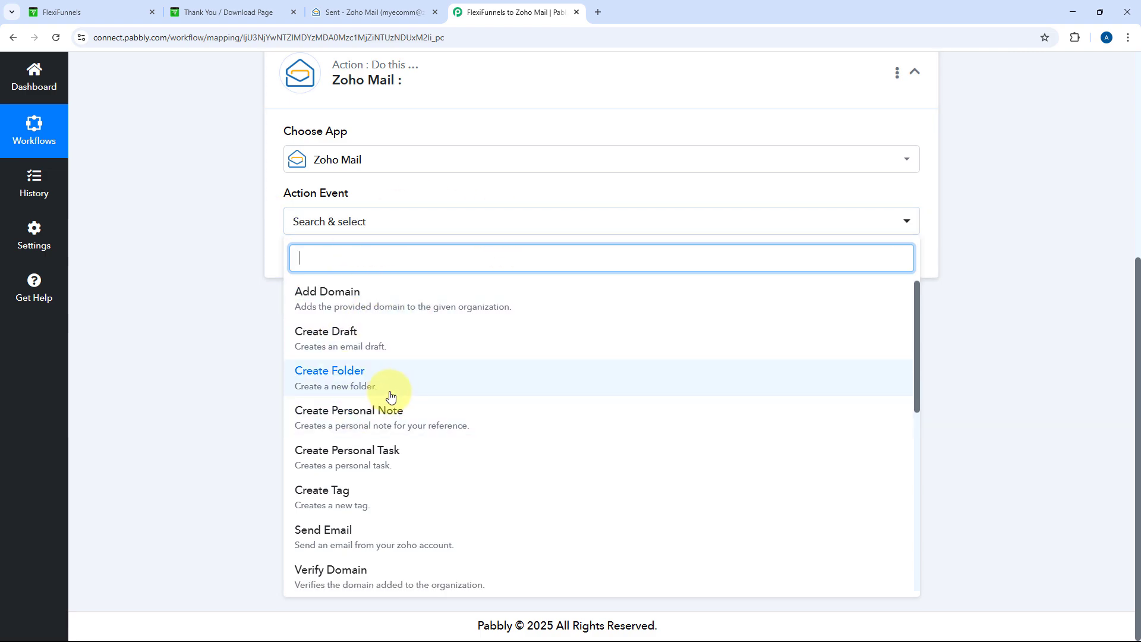
scroll(365, 416, "down", 2)
left_click(364, 421)
scroll(364, 420, "up", 2)
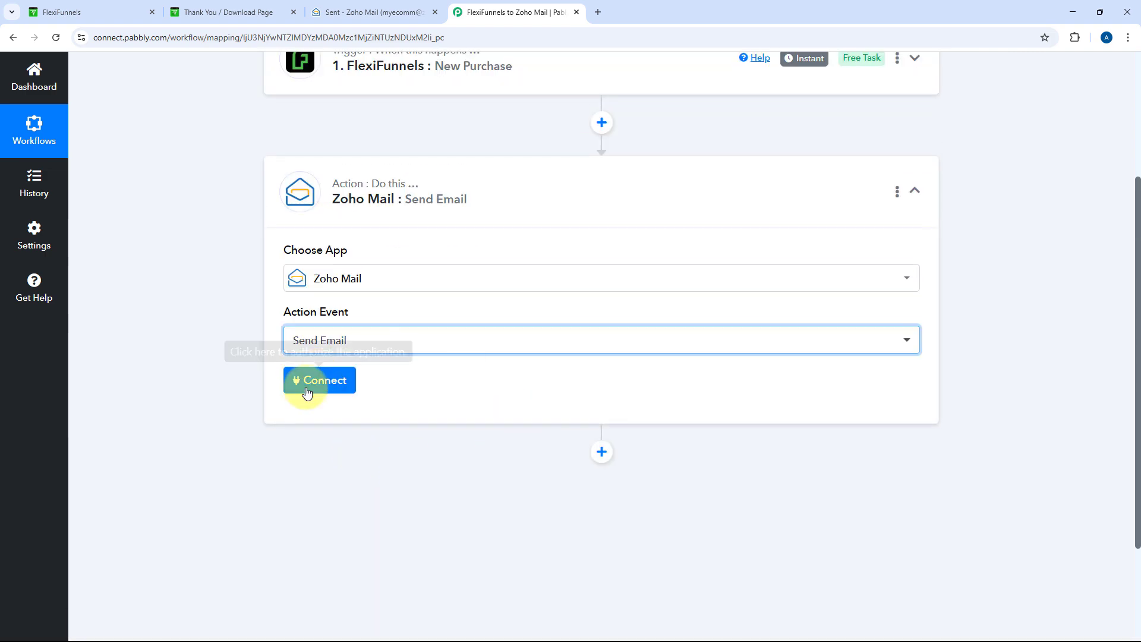
left_click(307, 389)
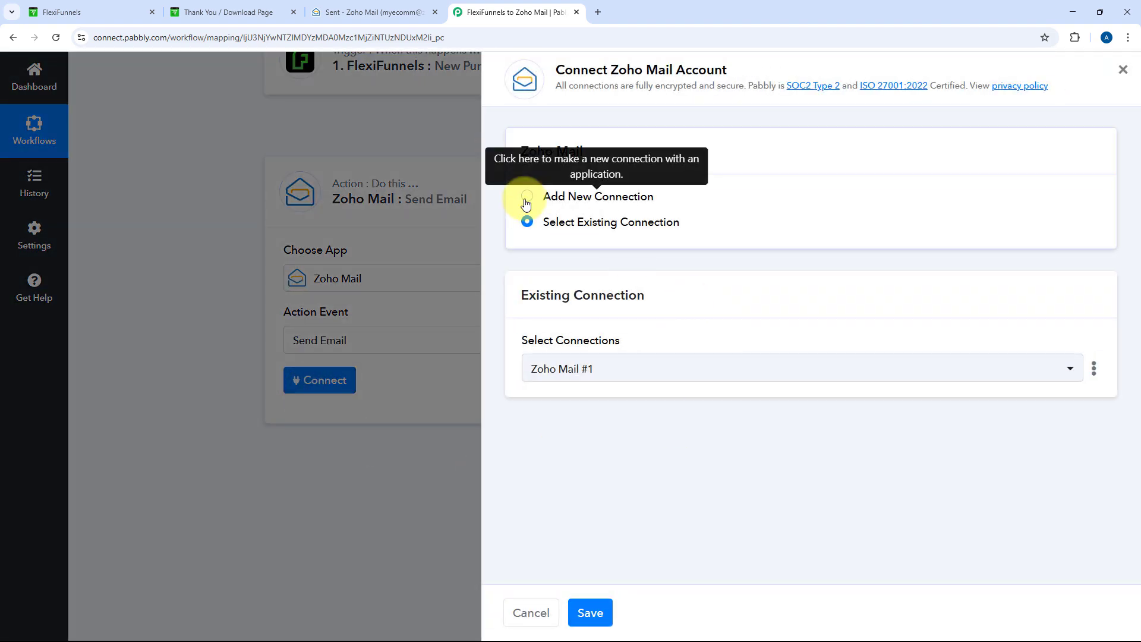
Choose Add New Connection and Connect With Zoho Mail to reveal the domain options
left_click(527, 197)
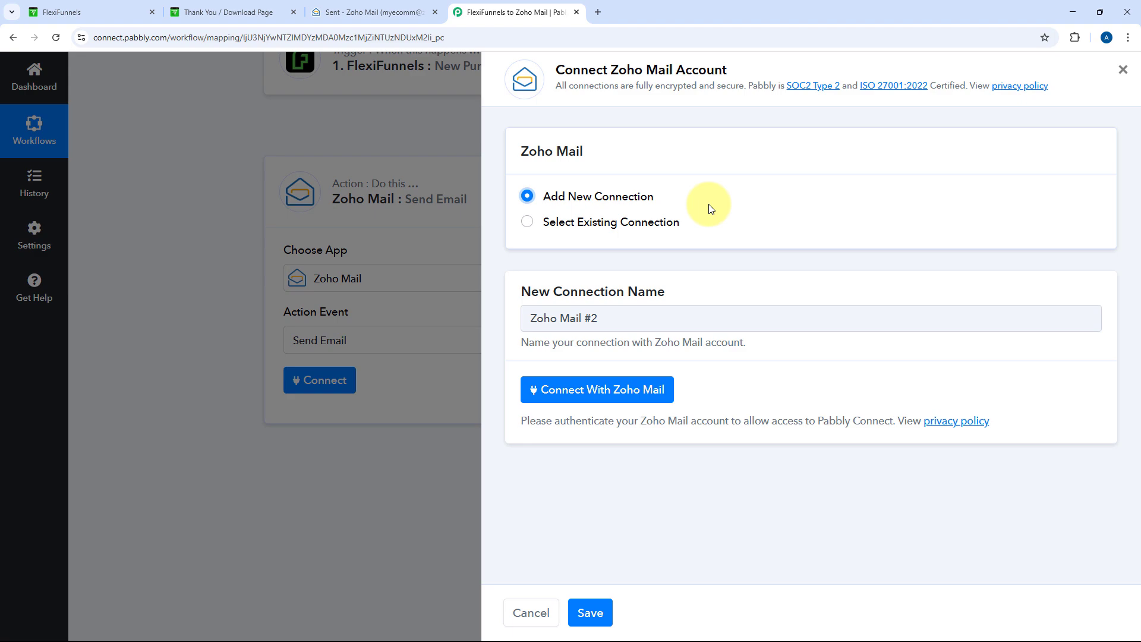
left_click(594, 389)
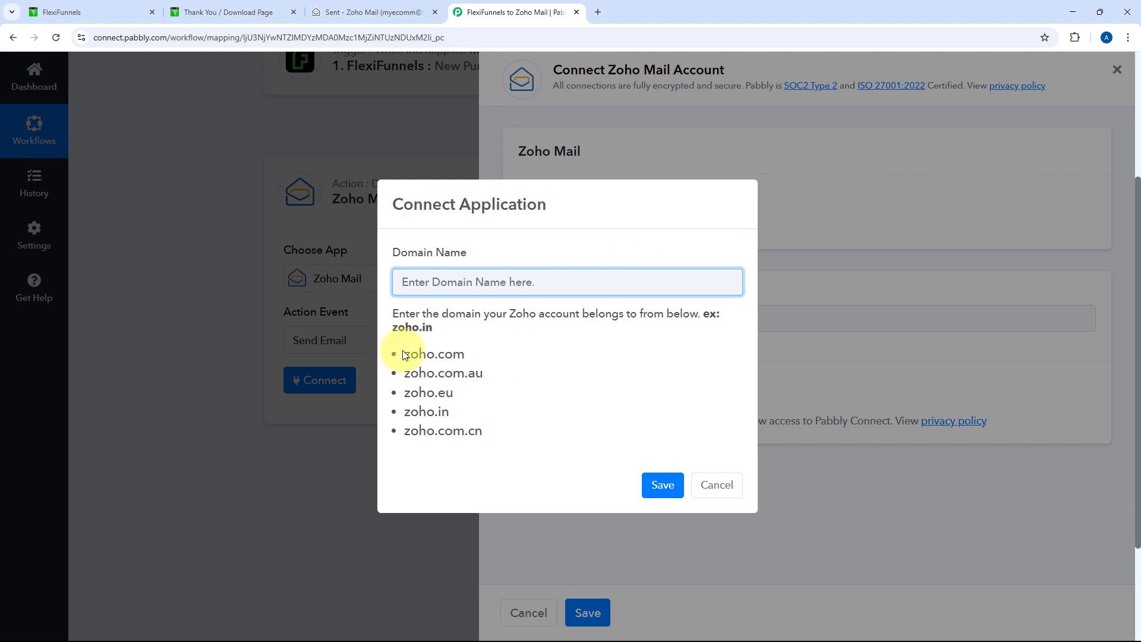
left_click_drag(402, 354, 474, 427)
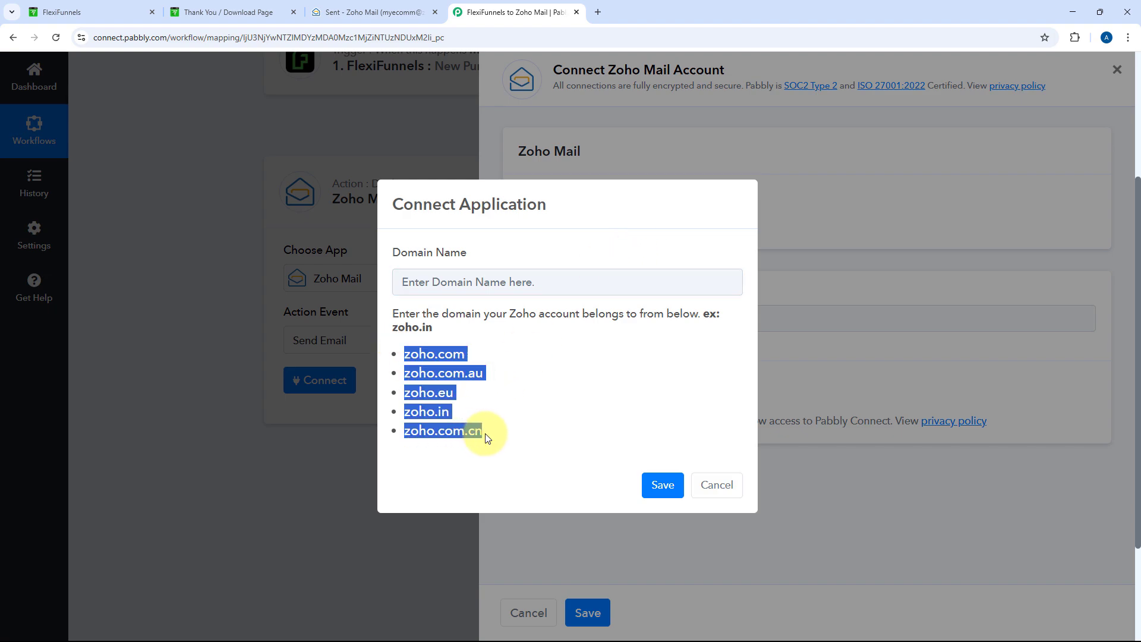
left_click(493, 410)
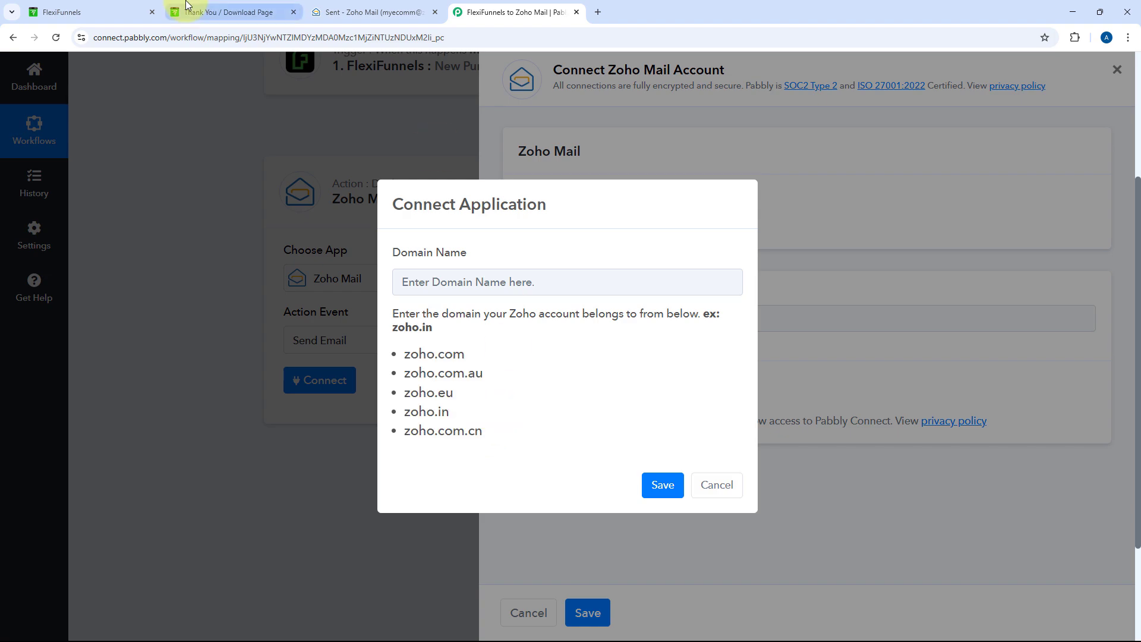
Copy 'zoho.in' from the Zoho Mail tab's address and paste it as the Domain Name
left_click(344, 11)
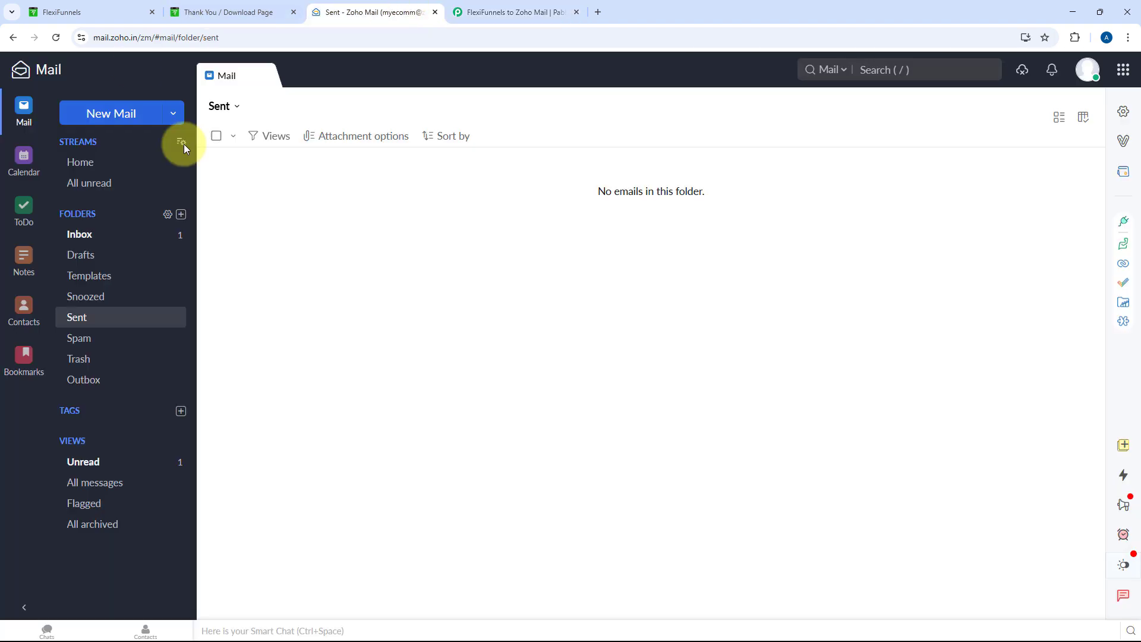
left_click(126, 39)
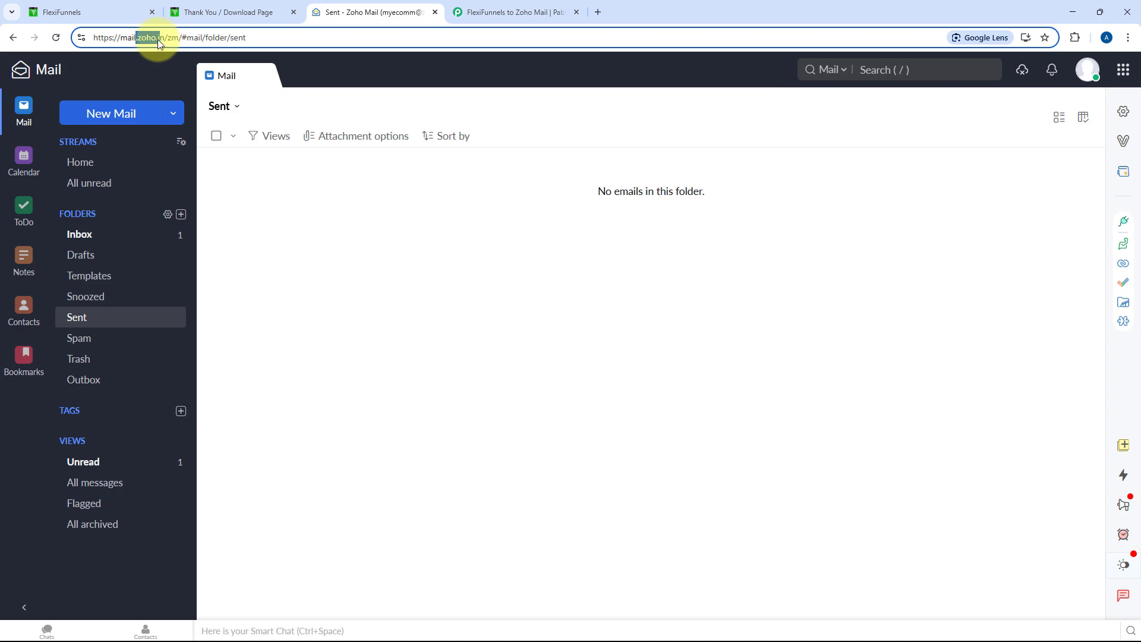
left_click_drag(137, 39, 164, 39)
key("ctrl+c")
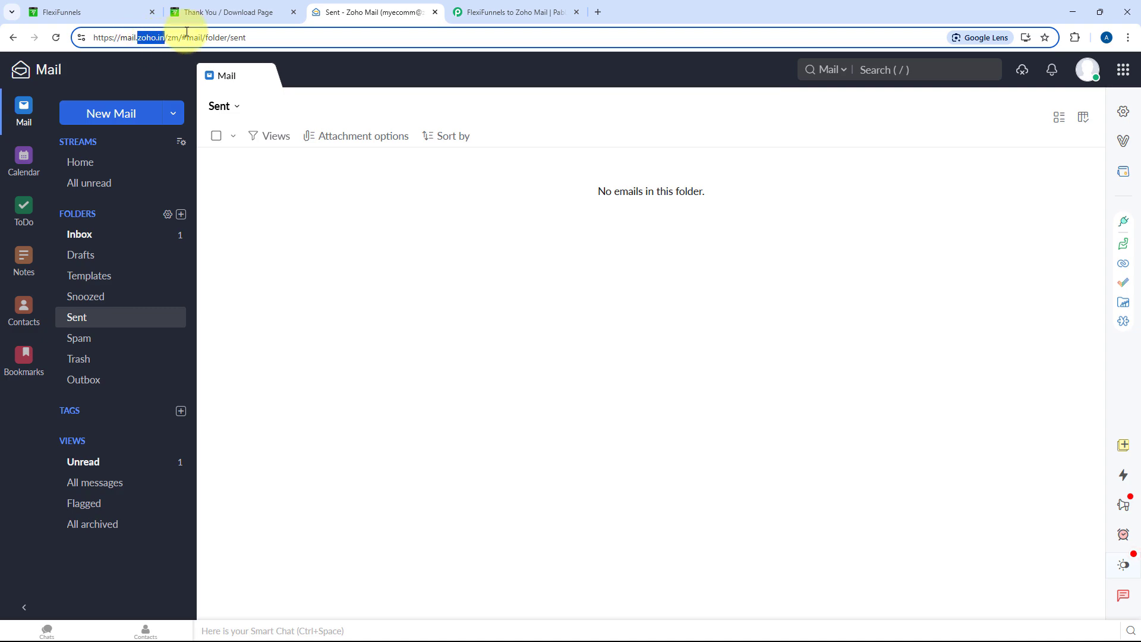
left_click(453, 13)
left_click(477, 284)
key("ctrl+v")
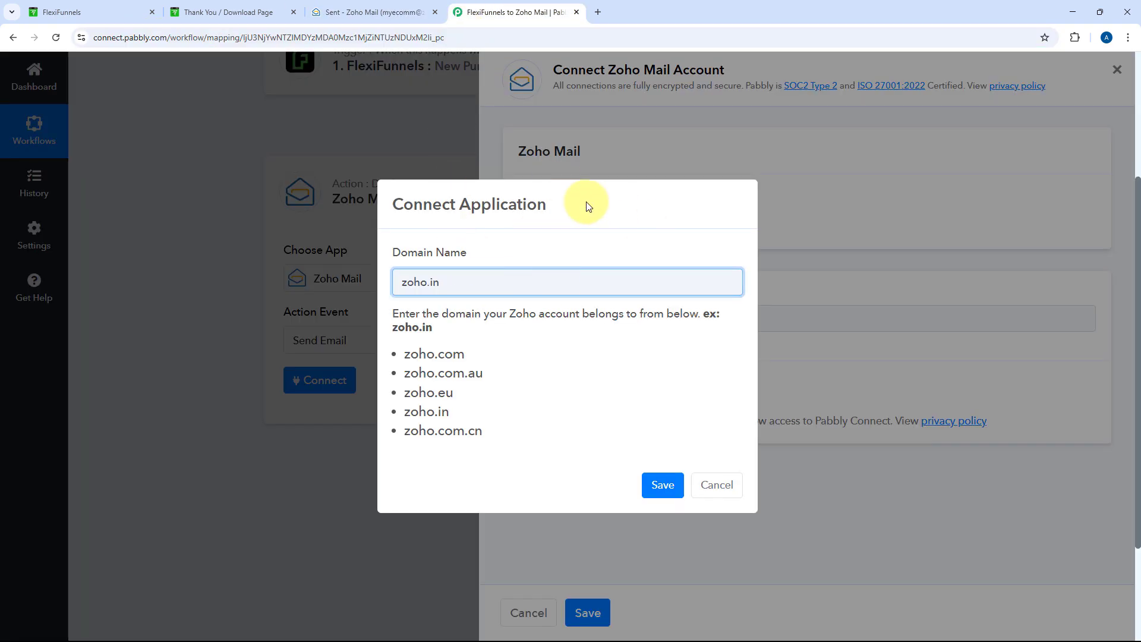
Save the Zoho domain choice and accept Pabbly Connect's access request in the Zoho OAuth popup
left_click(662, 485)
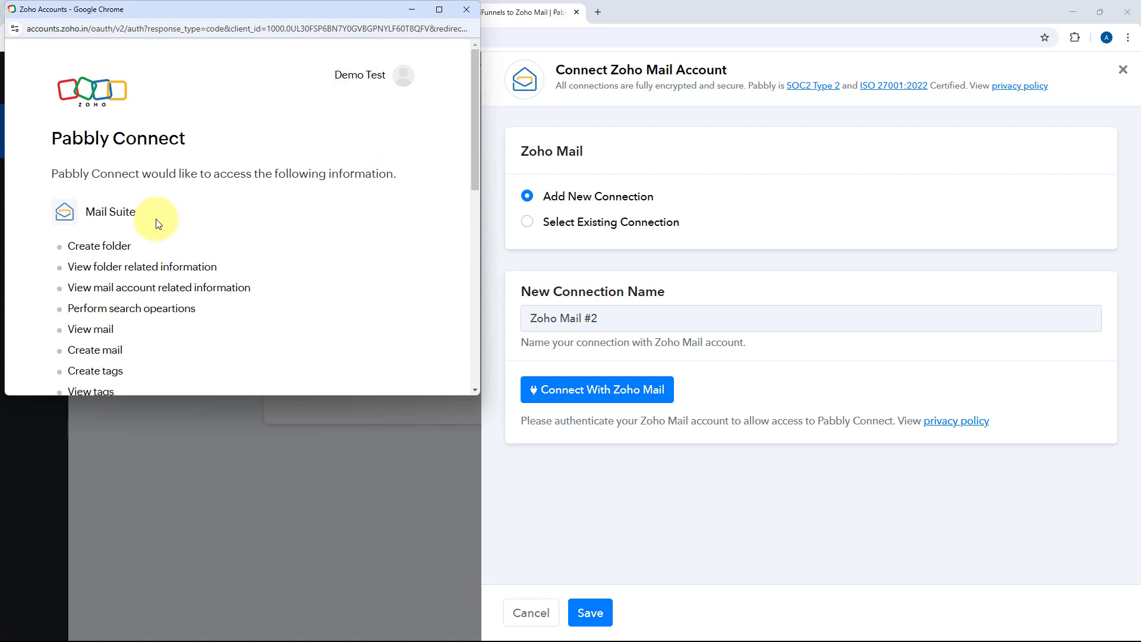
scroll(204, 216, "down", 10)
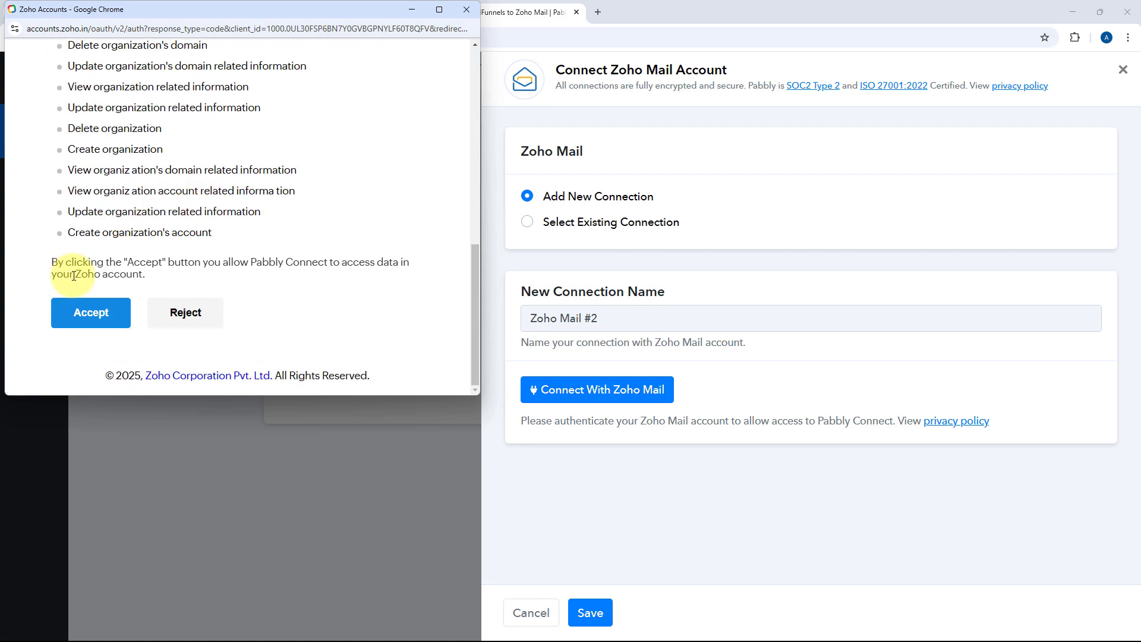
left_click(76, 327)
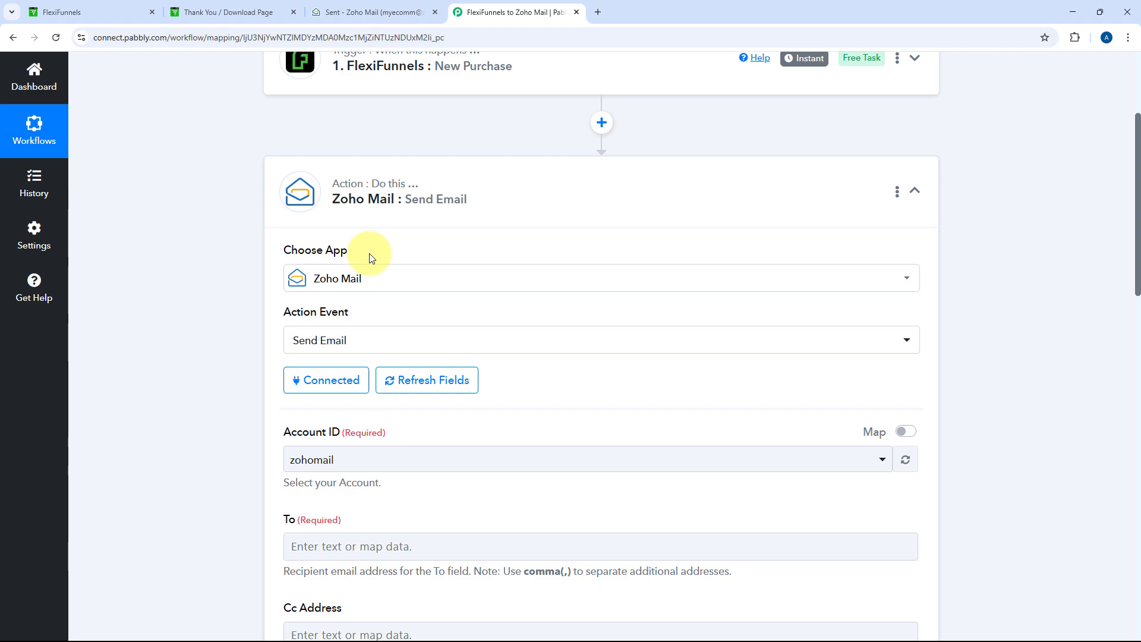
Choose zohomail as the Send Email step's Account ID
scroll(369, 256, "down", 3)
left_click(475, 285)
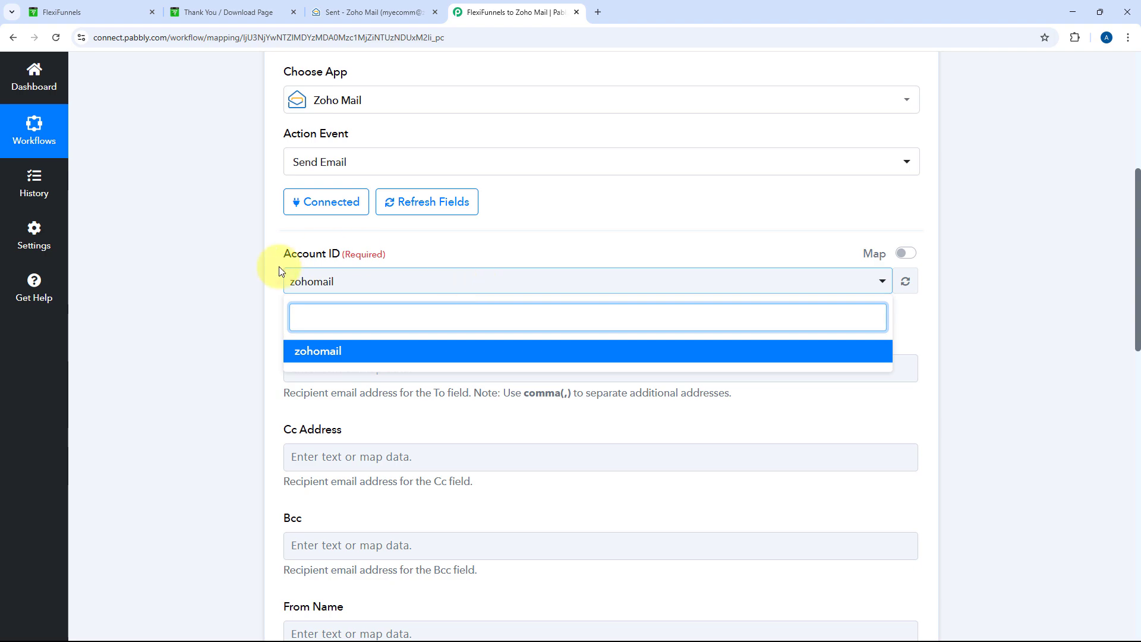
left_click(365, 360)
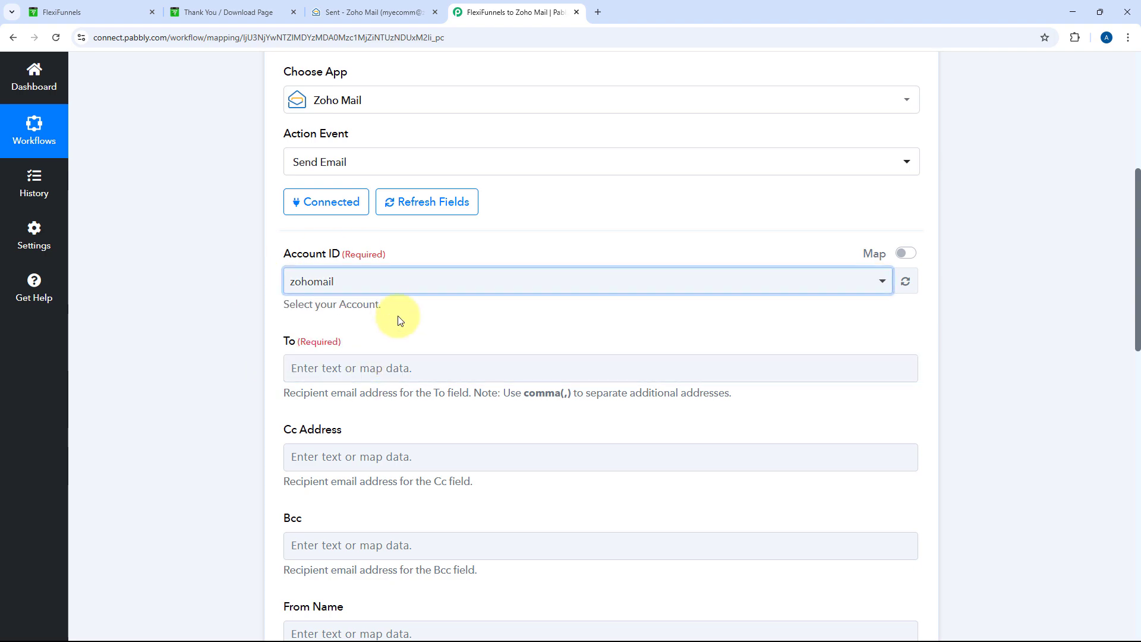
scroll(400, 315, "down", 3)
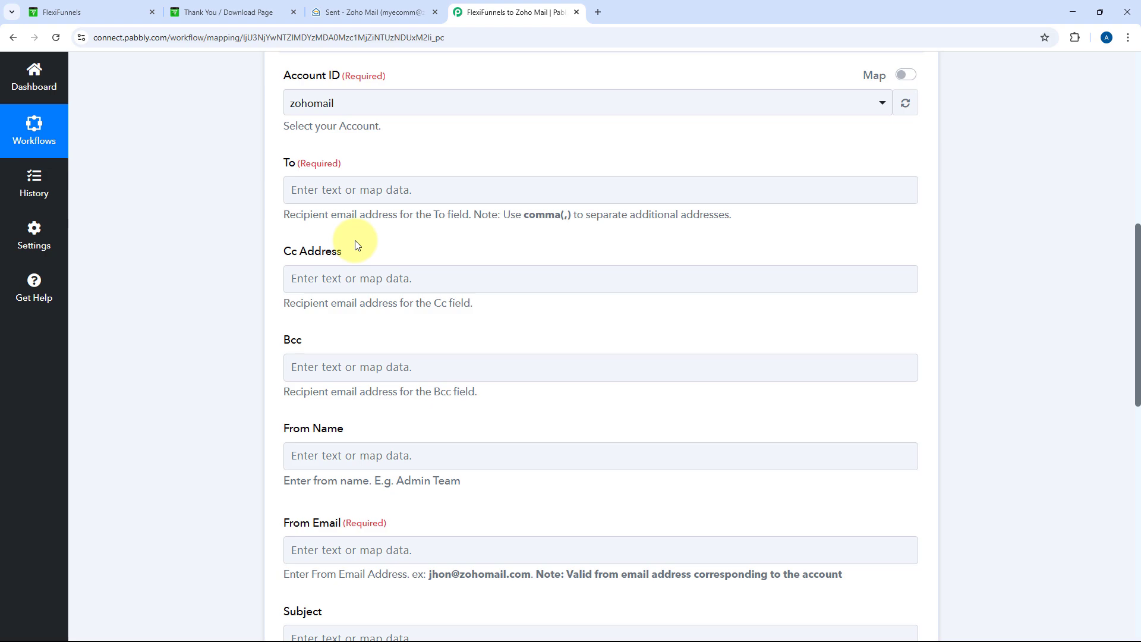
scroll(408, 198, "up", 8)
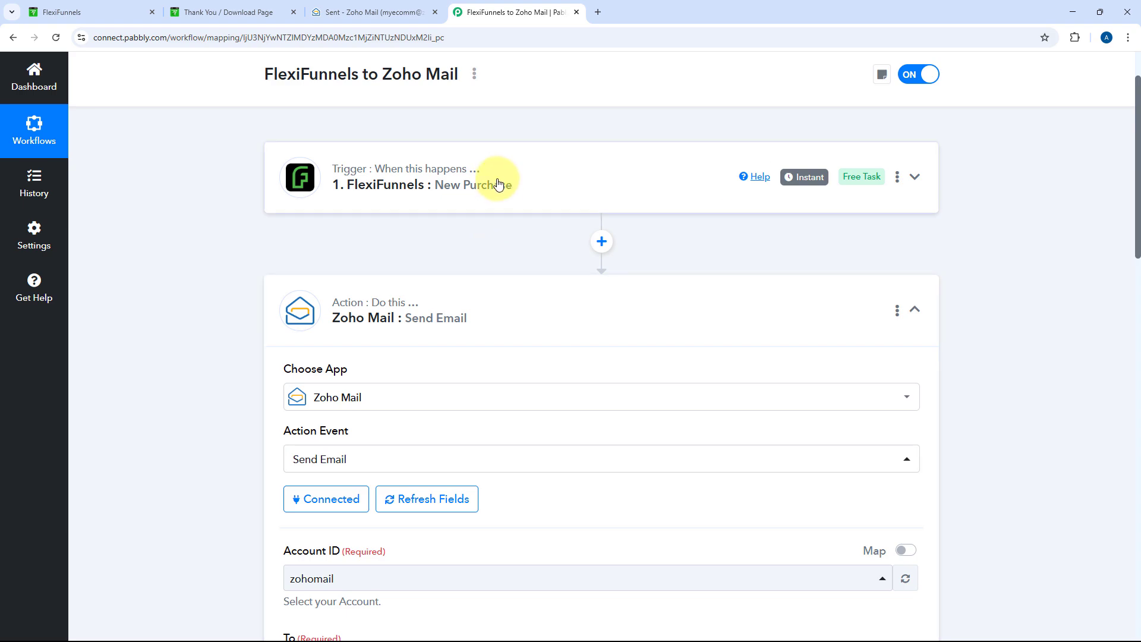
Check the buyer's email in the FlexiFunnels trigger response, then reopen the Zoho Mail action
left_click(498, 184)
scroll(193, 260, "up", 2)
scroll(227, 266, "down", 4)
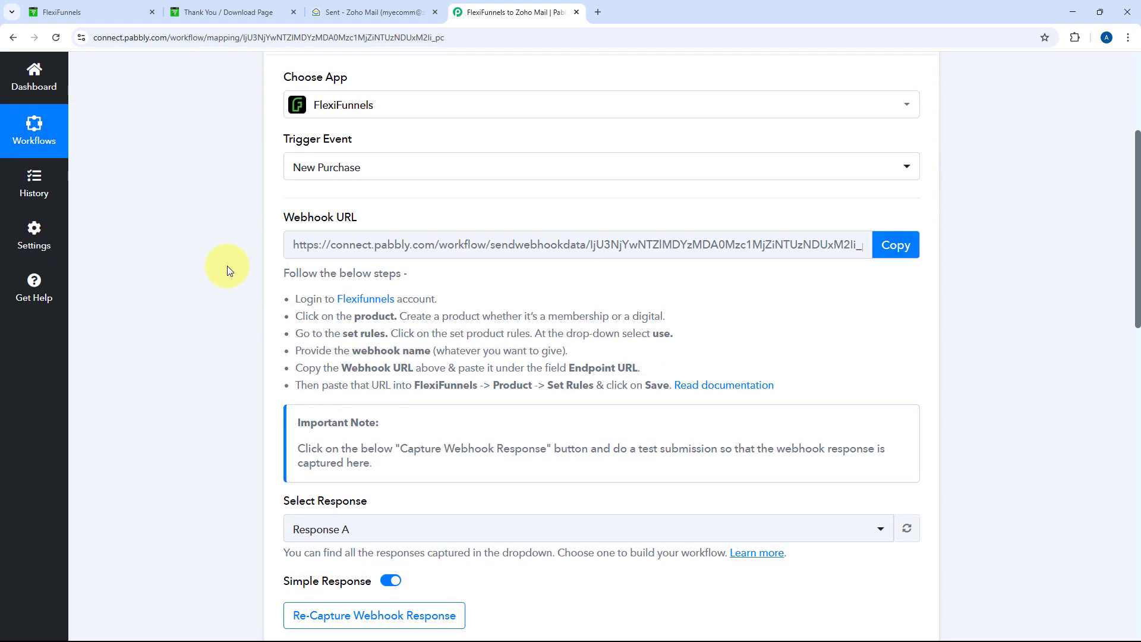
scroll(227, 265, "down", 8)
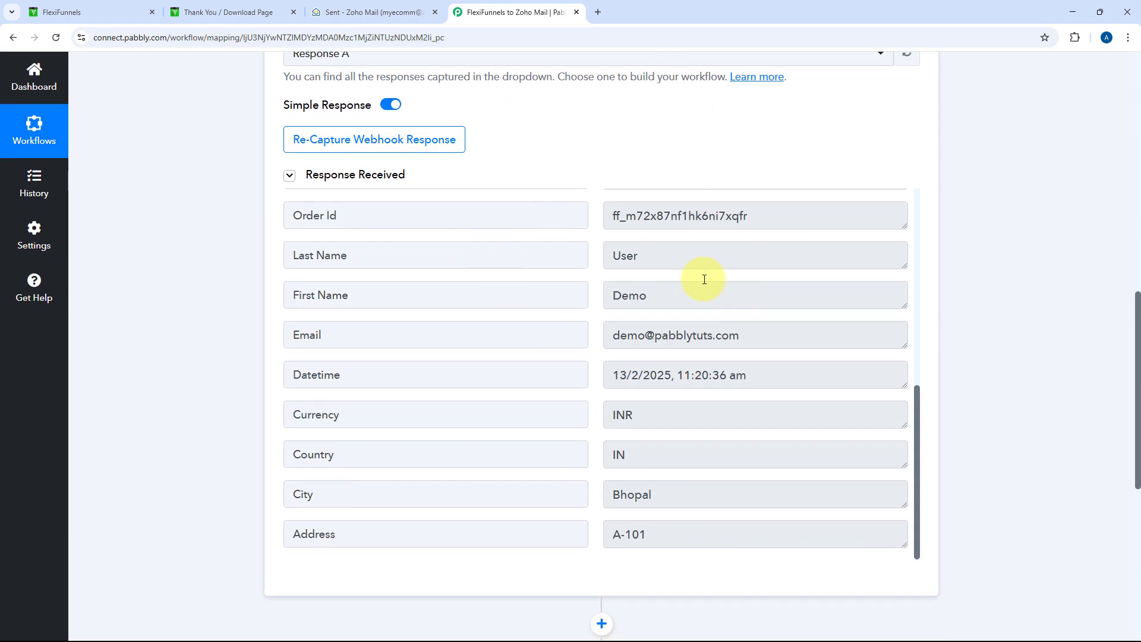
left_click_drag(753, 337, 600, 323)
left_click(597, 321)
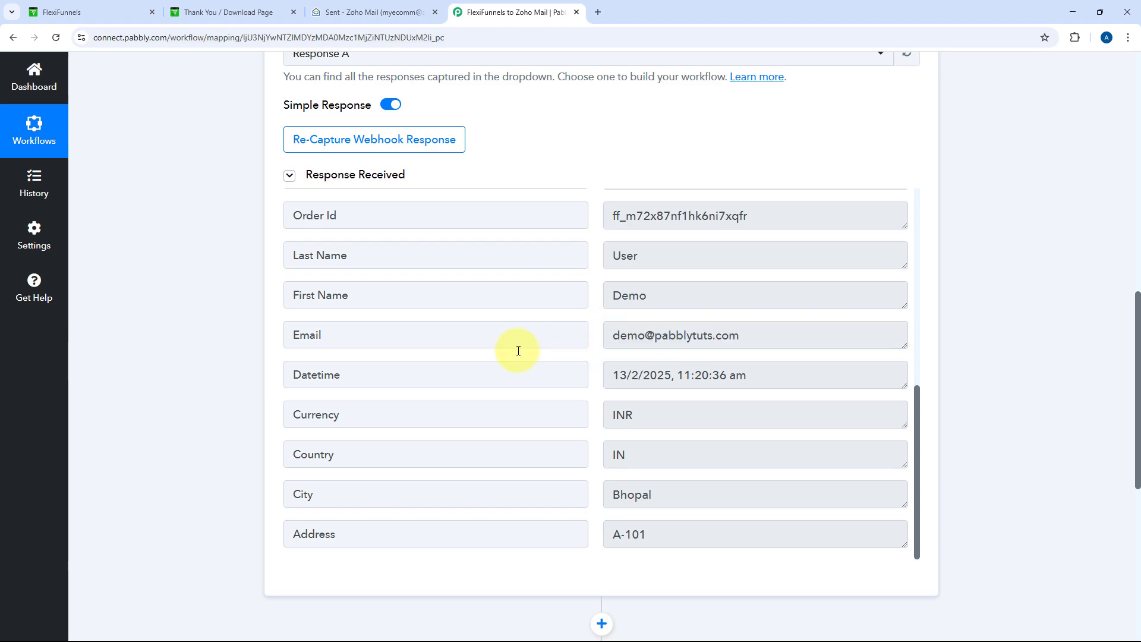
scroll(214, 321, "down", 5)
left_click(438, 403)
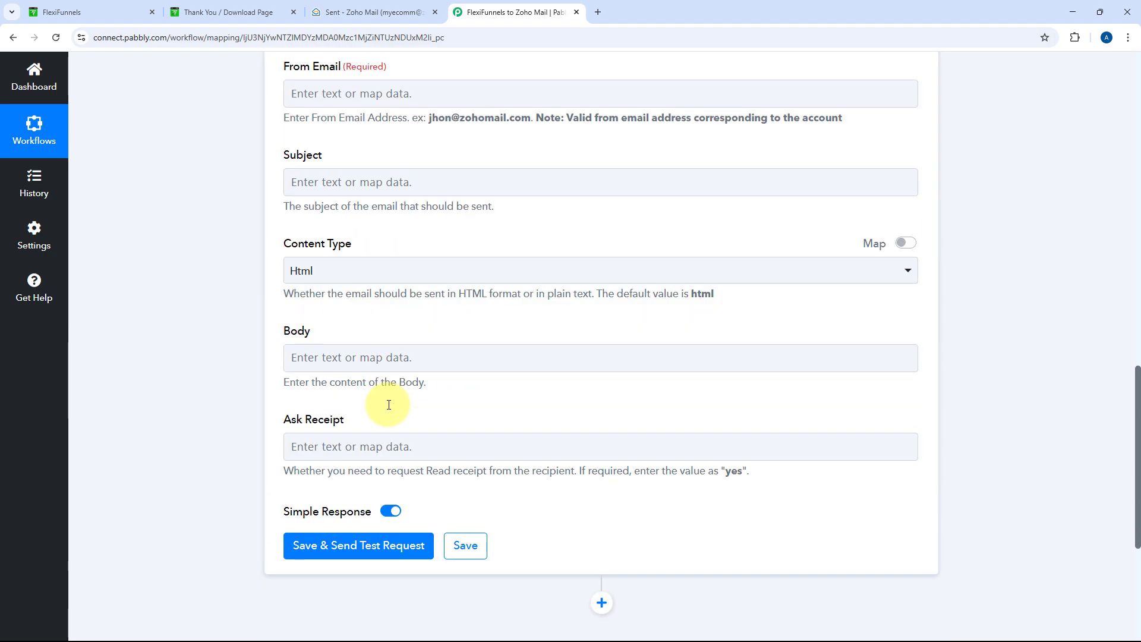
scroll(333, 392, "up", 14)
scroll(239, 419, "down", 5)
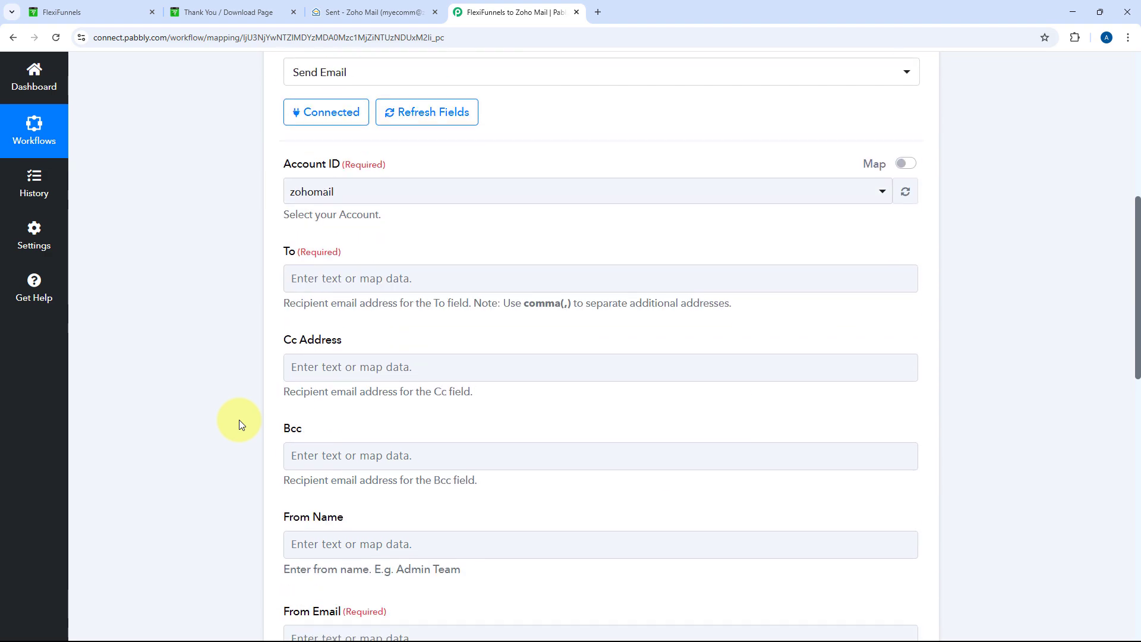
scroll(239, 420, "down", 1)
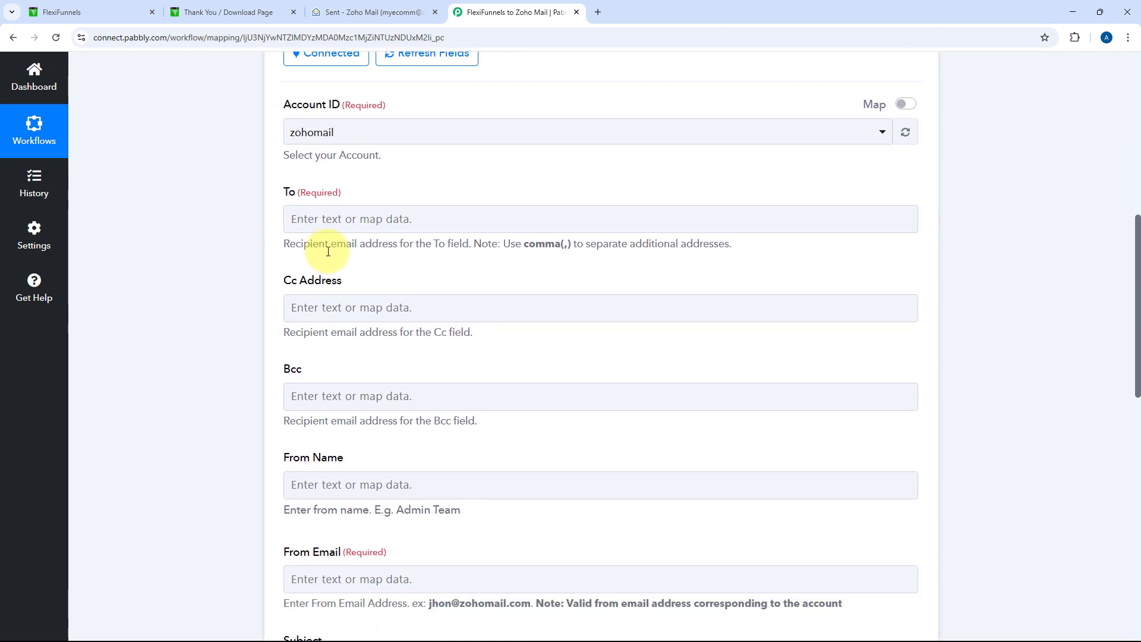
Map the New Purchase buyer's Email field into the To address
left_click(289, 220)
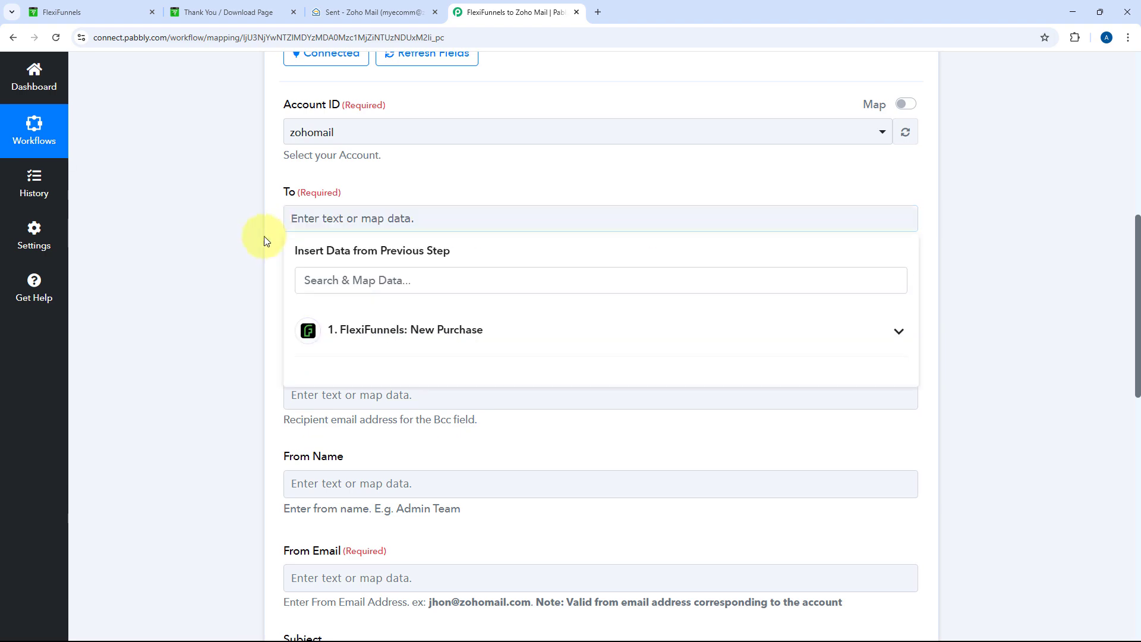
left_click(427, 332)
scroll(400, 255, "down", 5)
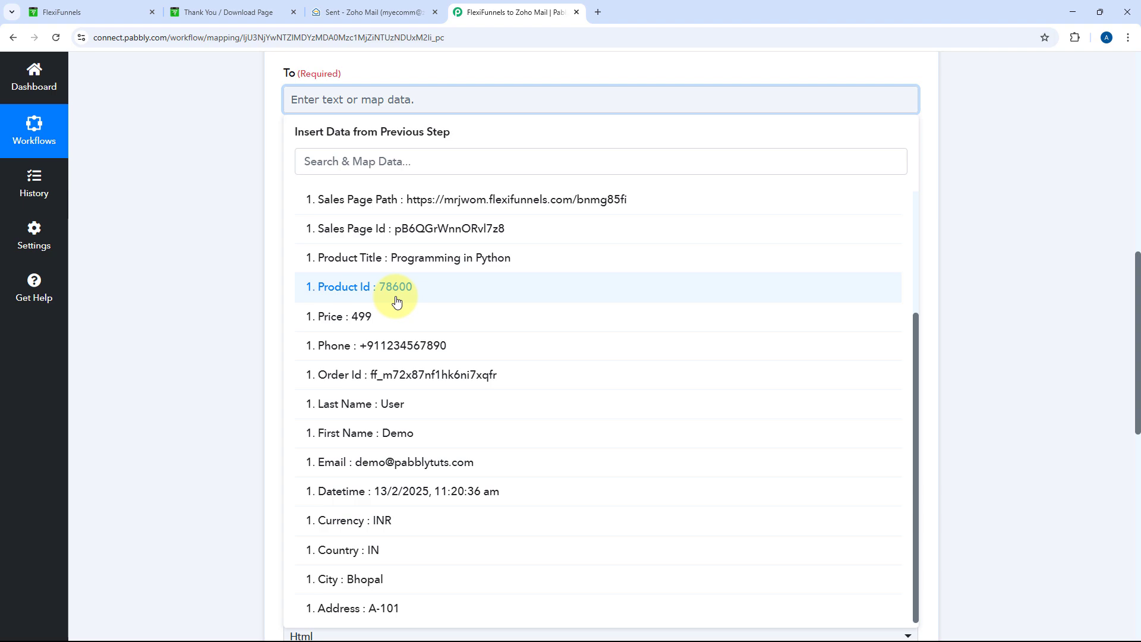
left_click(327, 462)
left_click(259, 238)
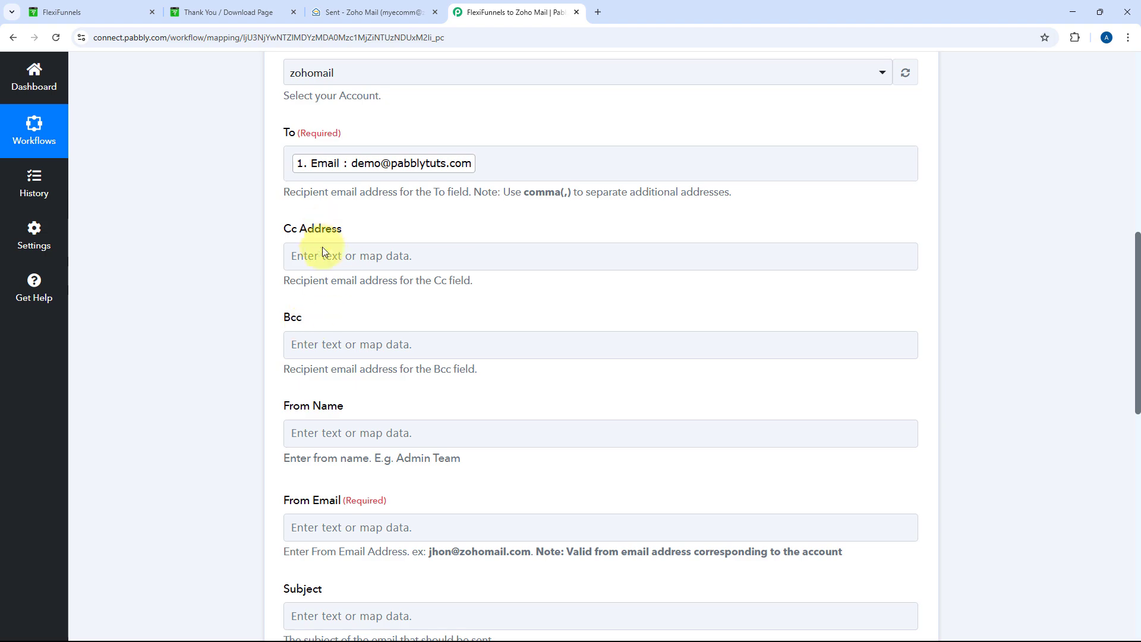
Leave the Cc Address and Bcc fields blank
left_click(341, 256)
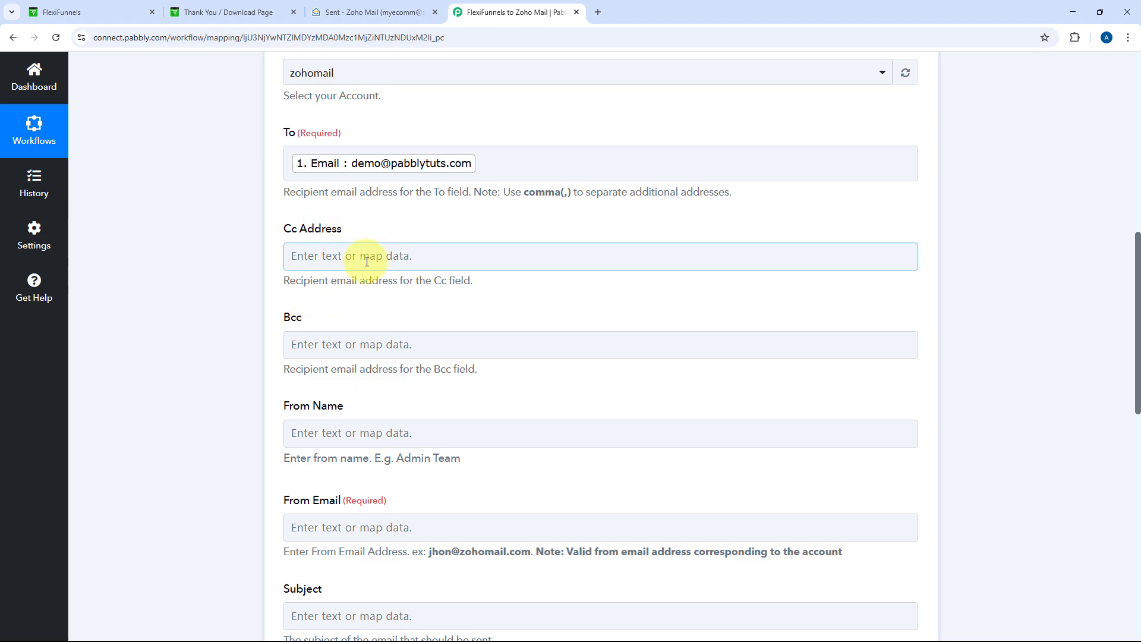
left_click(327, 365)
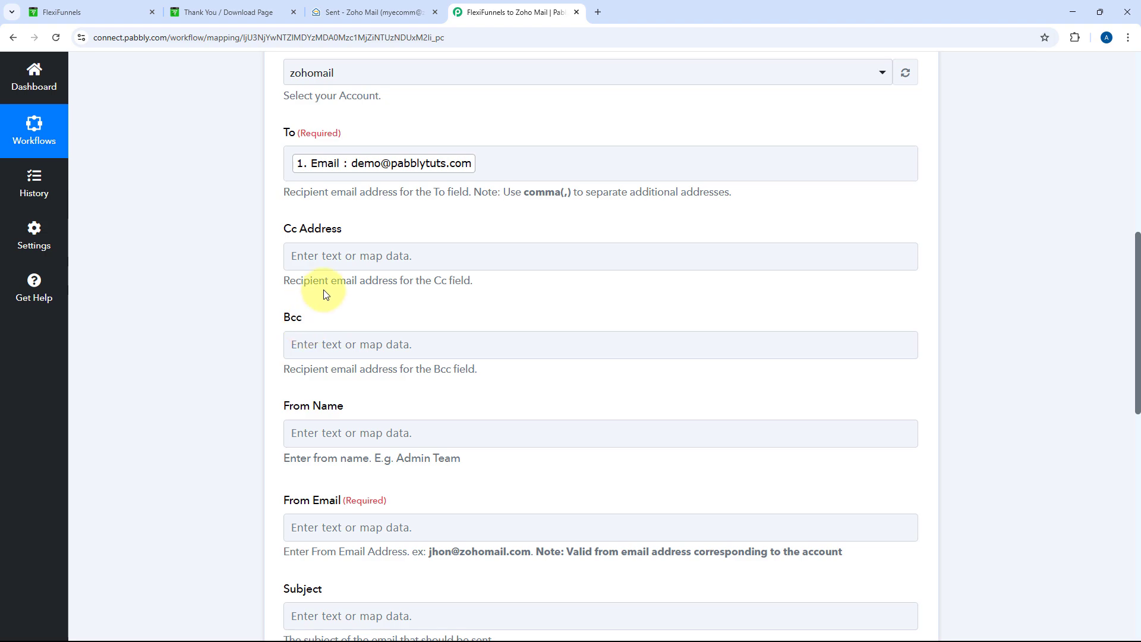
left_click(300, 349)
left_click(401, 315)
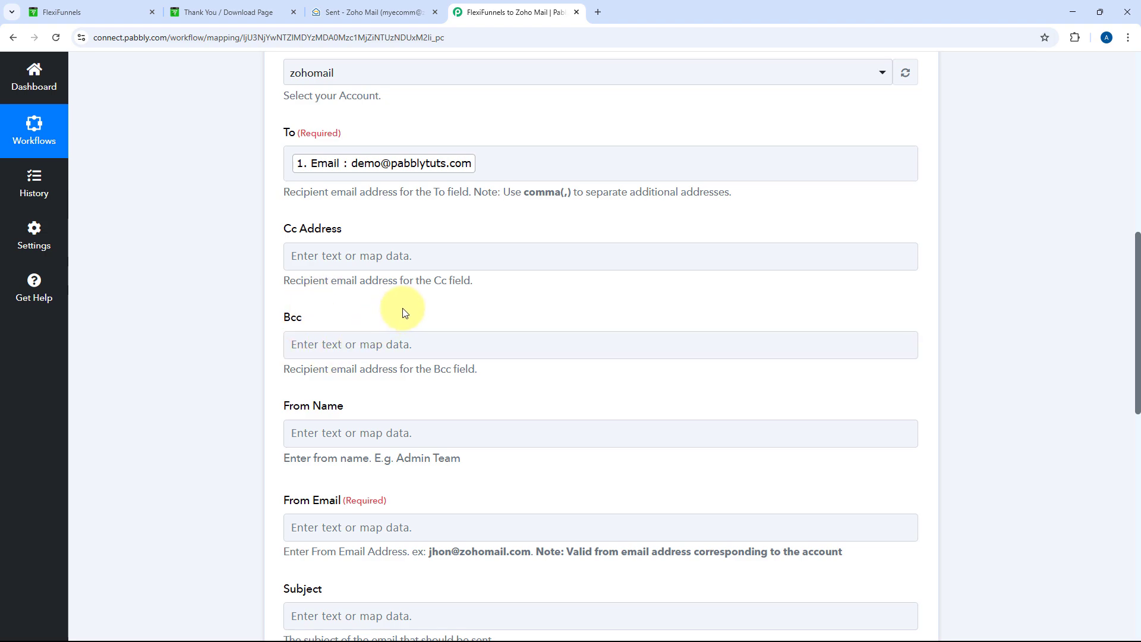
Enter 'My E-Comm' as the From Name
scroll(376, 314, "down", 2)
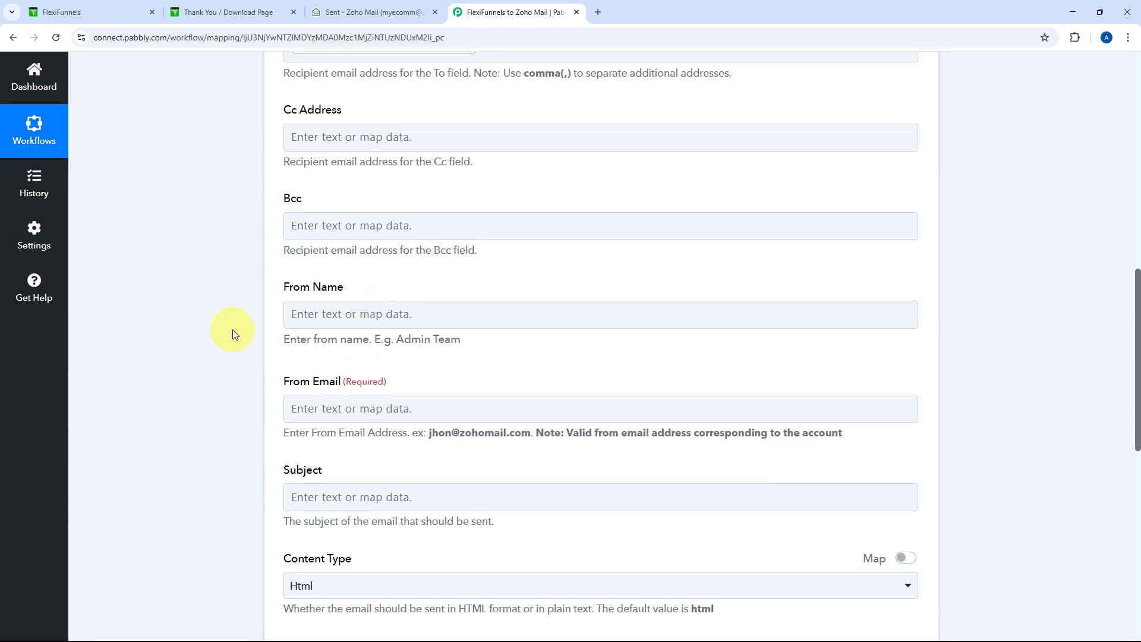
left_click(386, 315)
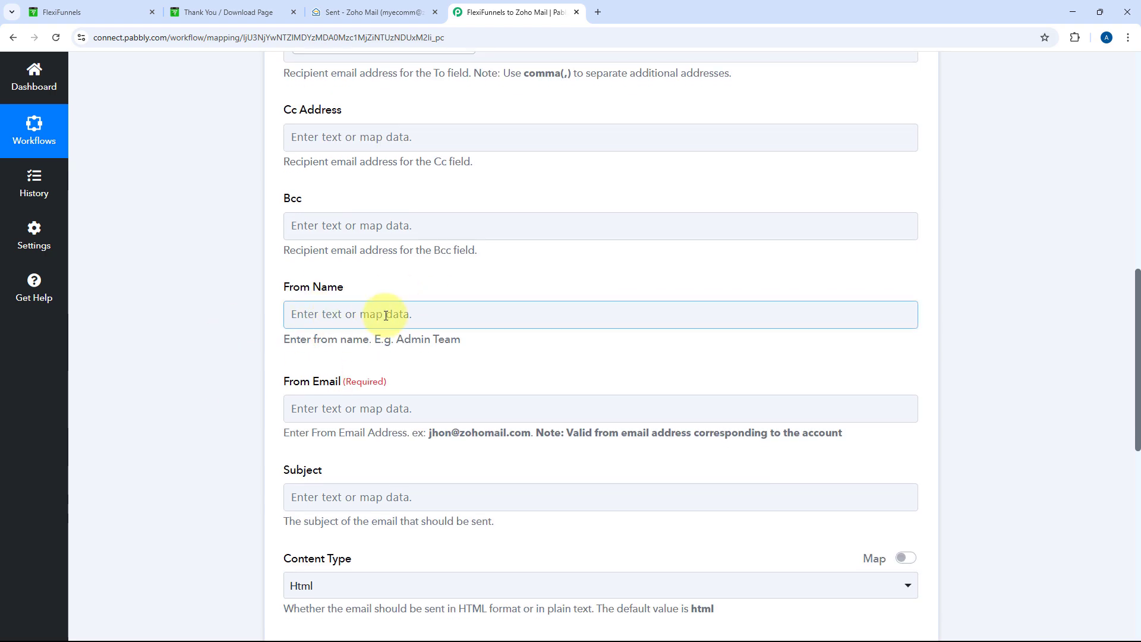
left_click(386, 315)
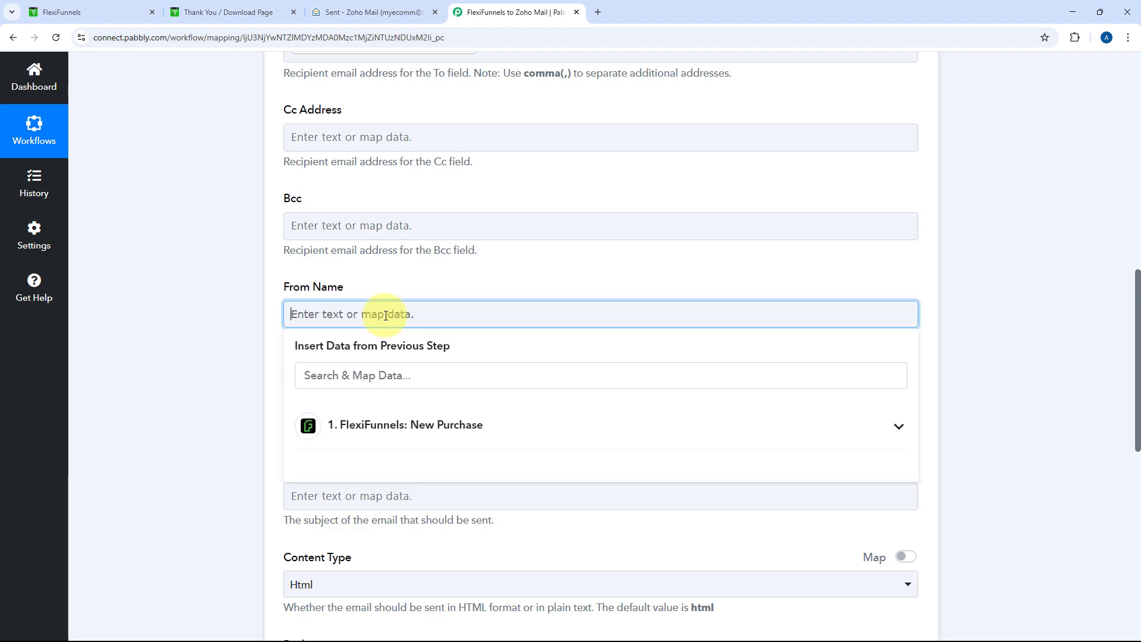
type("My E-Comm")
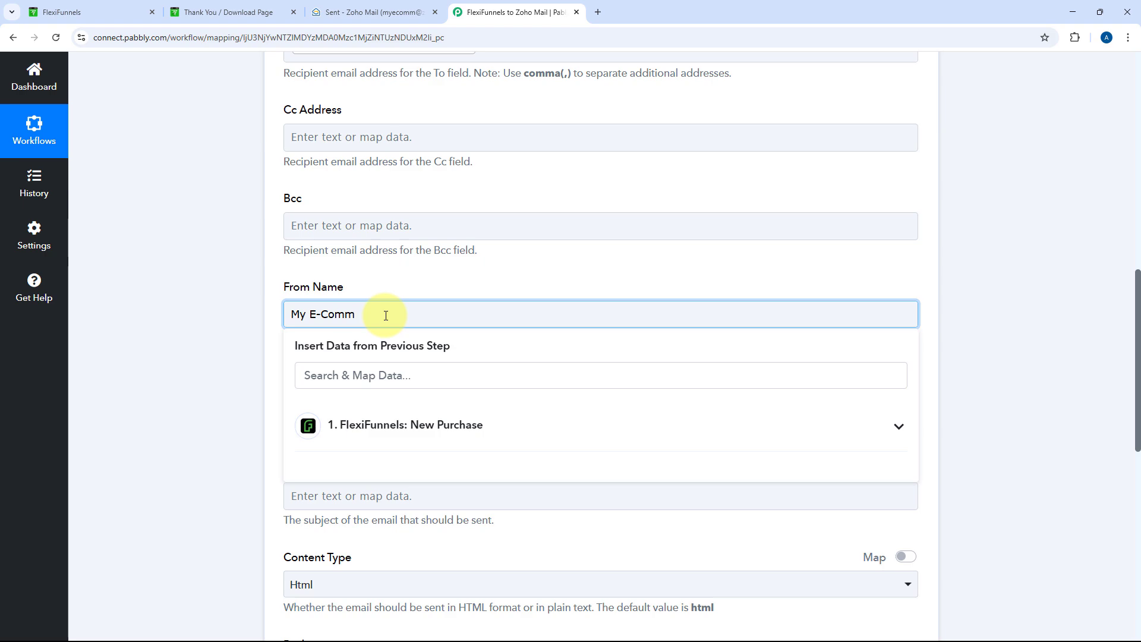
left_click(376, 284)
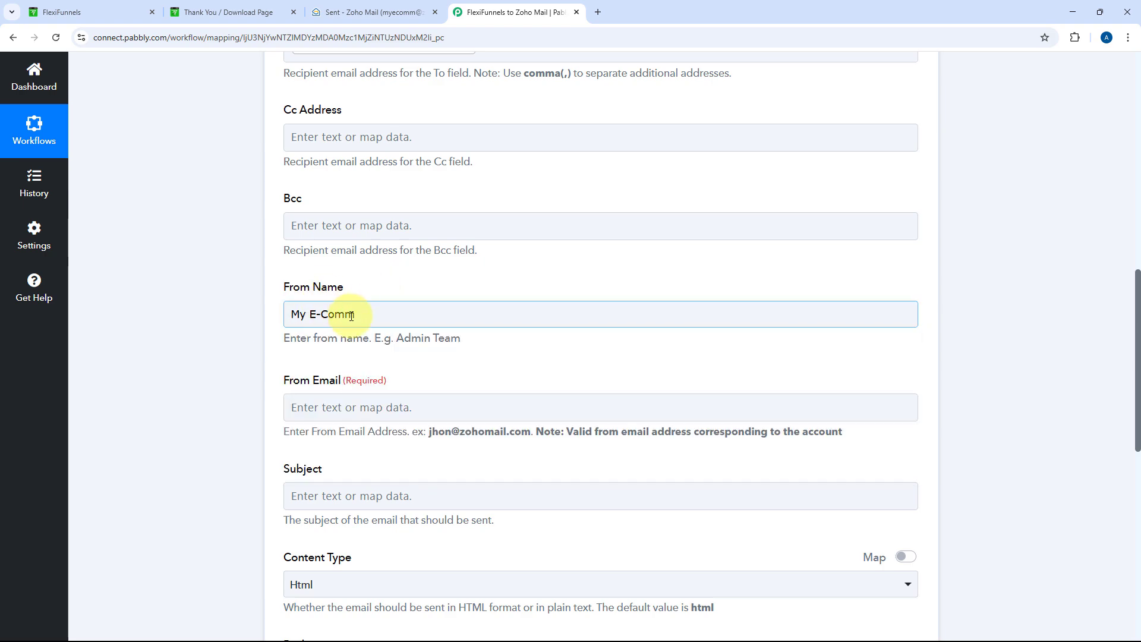
scroll(298, 325, "down", 2)
Look up the account's sender address in a new Zoho Mail compose window
left_click(355, 295)
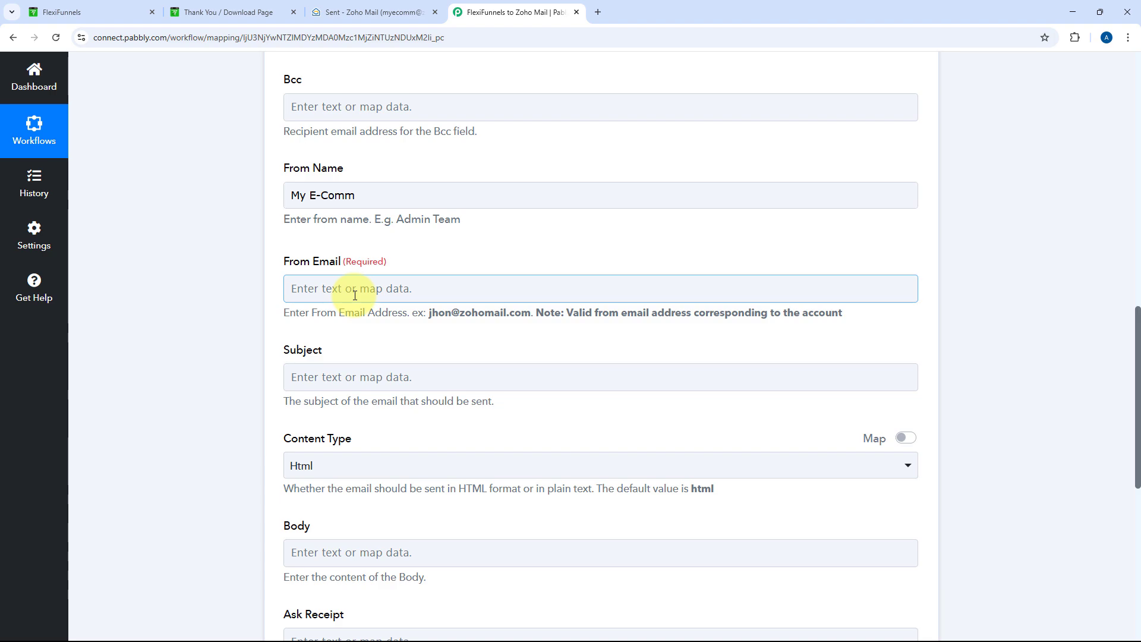
left_click(516, 255)
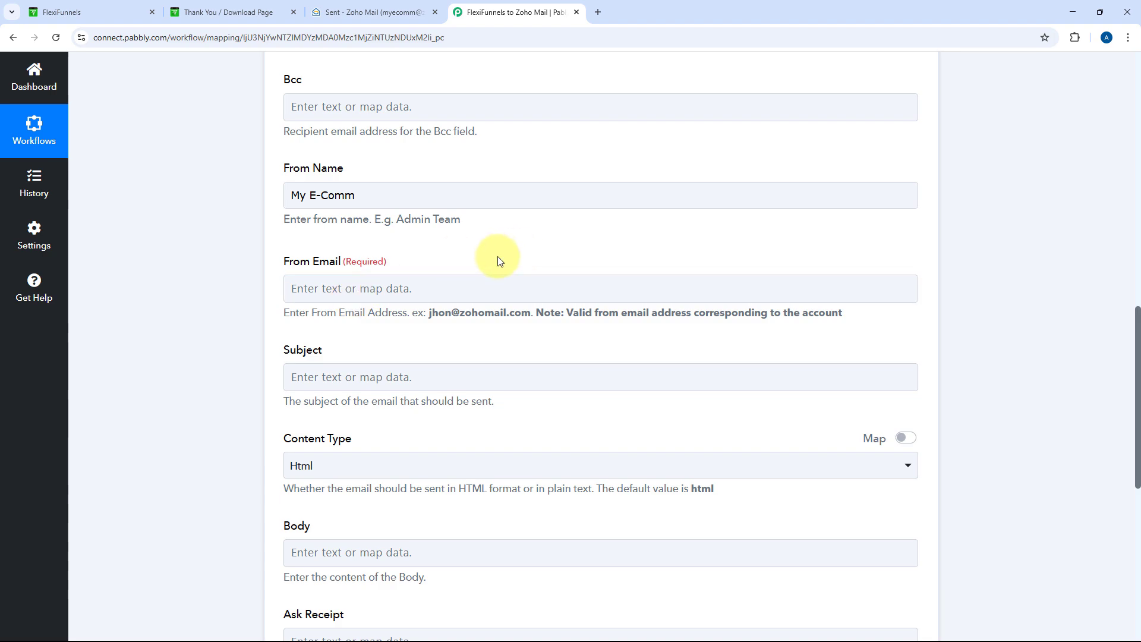
left_click(345, 12)
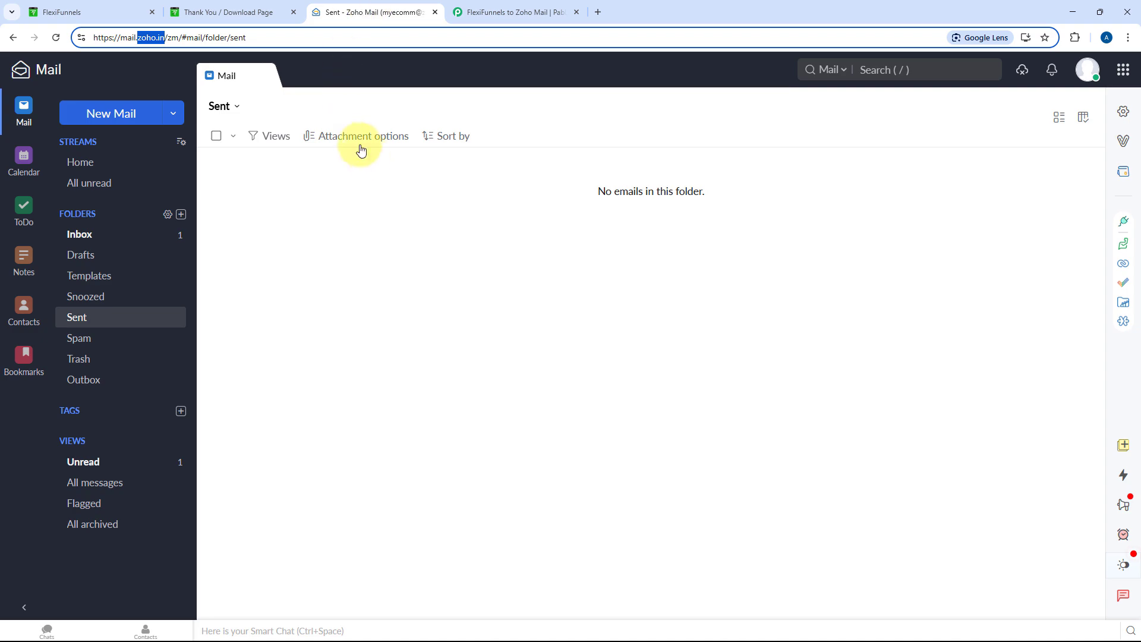
left_click(553, 12)
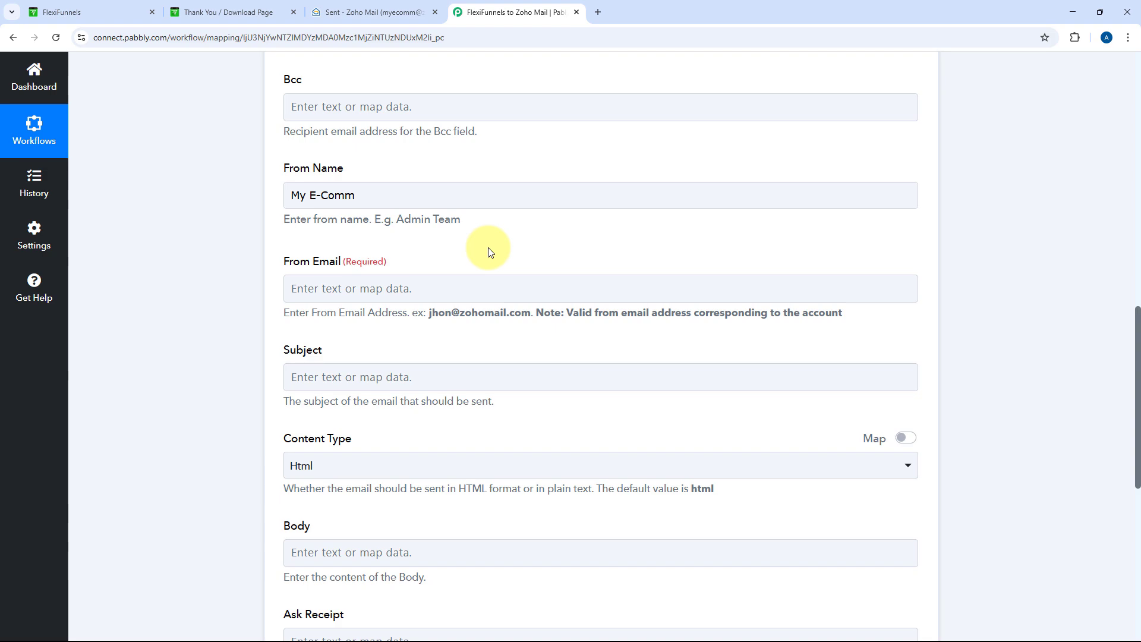
left_click(410, 10)
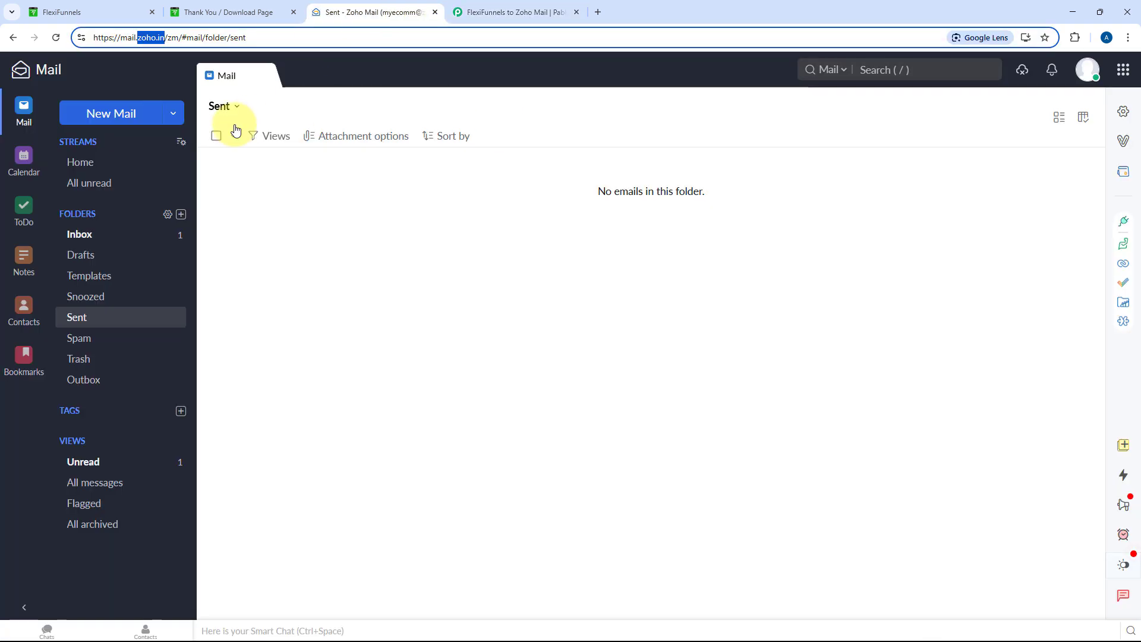
left_click(111, 114)
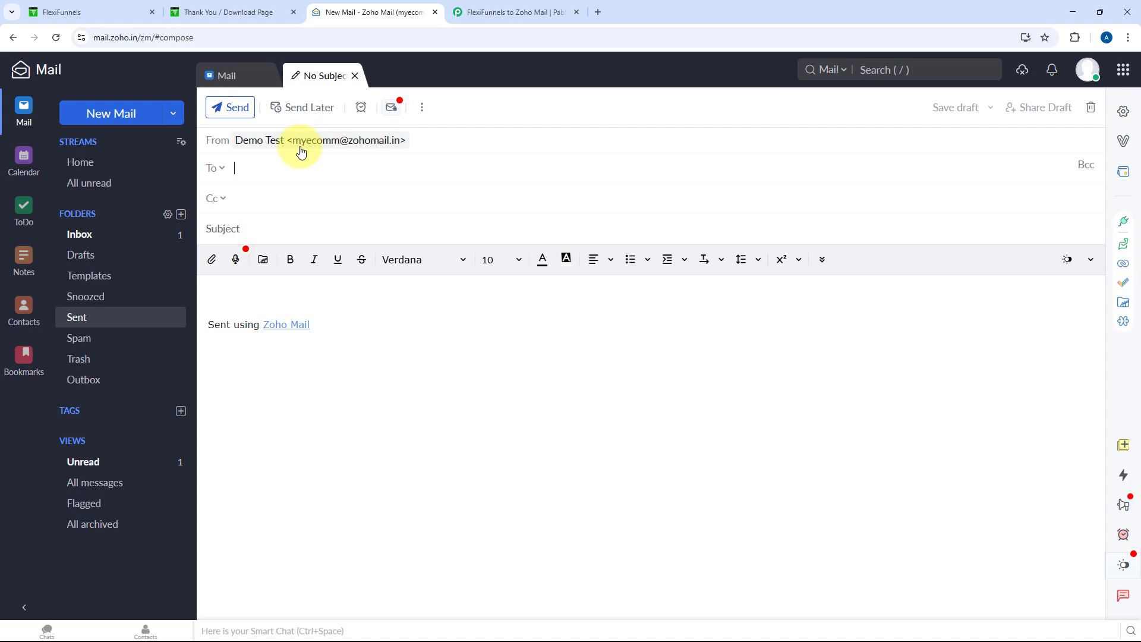
left_click(505, 11)
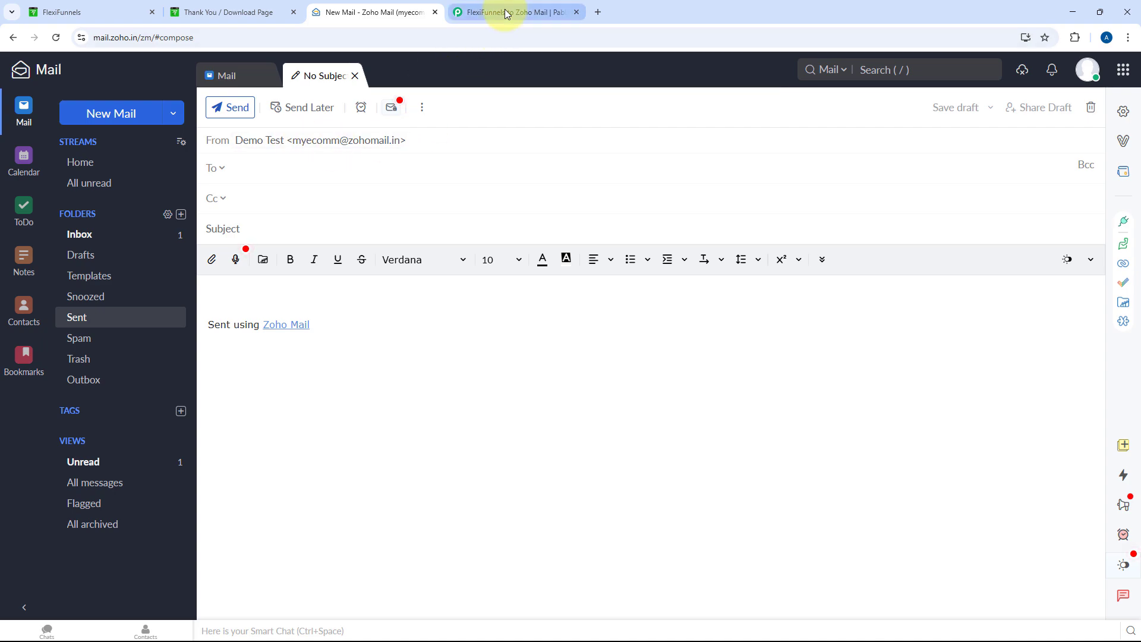
Enter the connected Zoho Mail account's address as From Email and recheck it against Zoho Mail
left_click(363, 293)
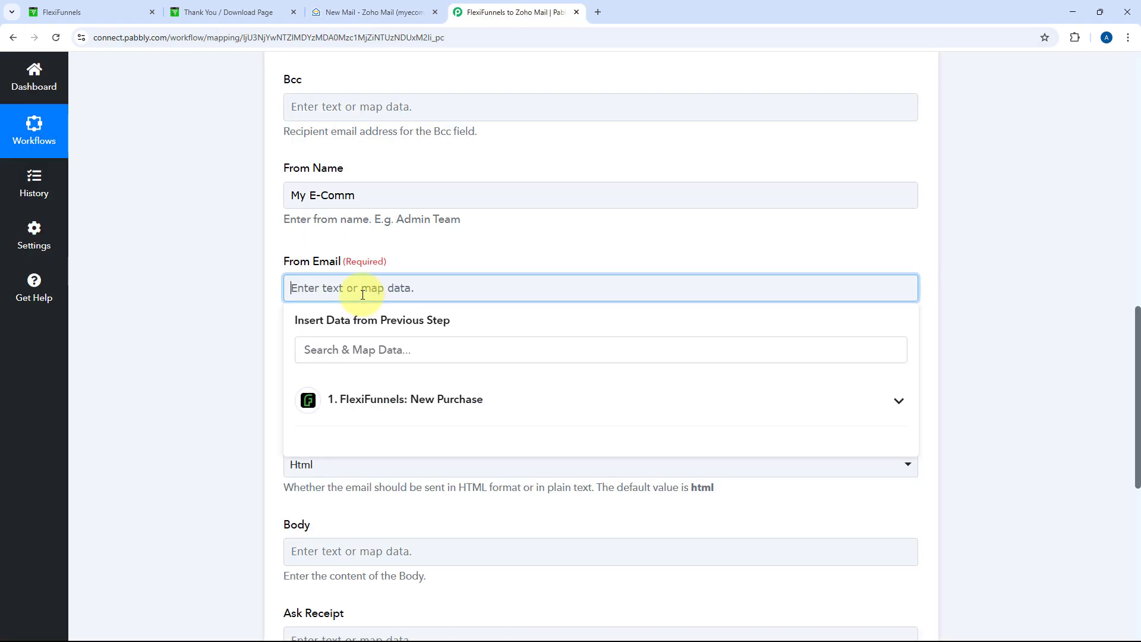
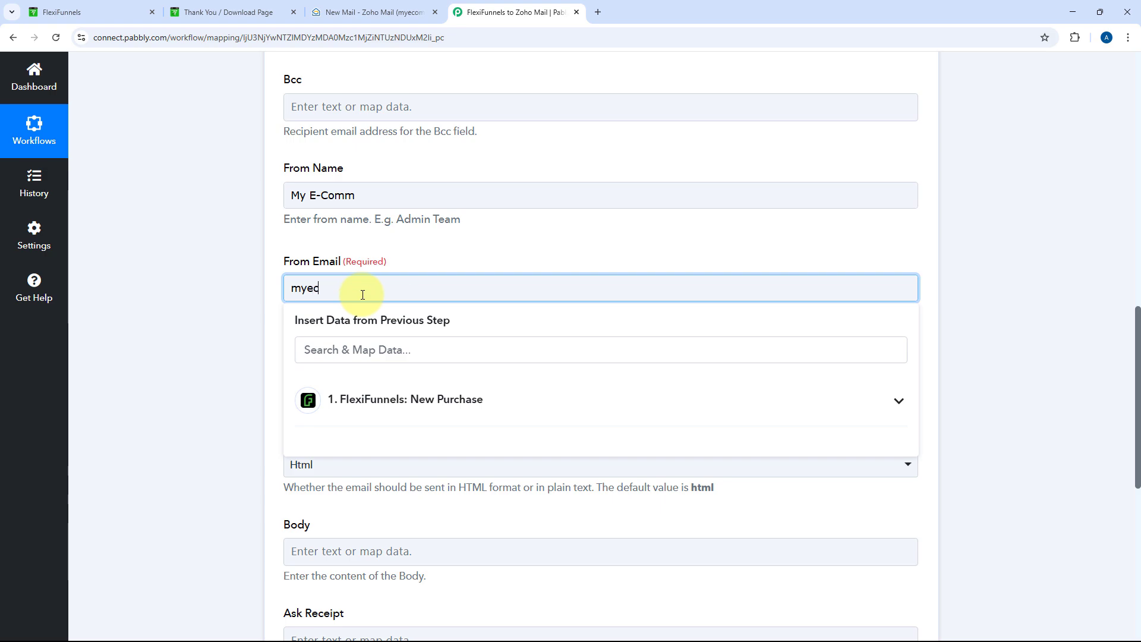
left_click(411, 256)
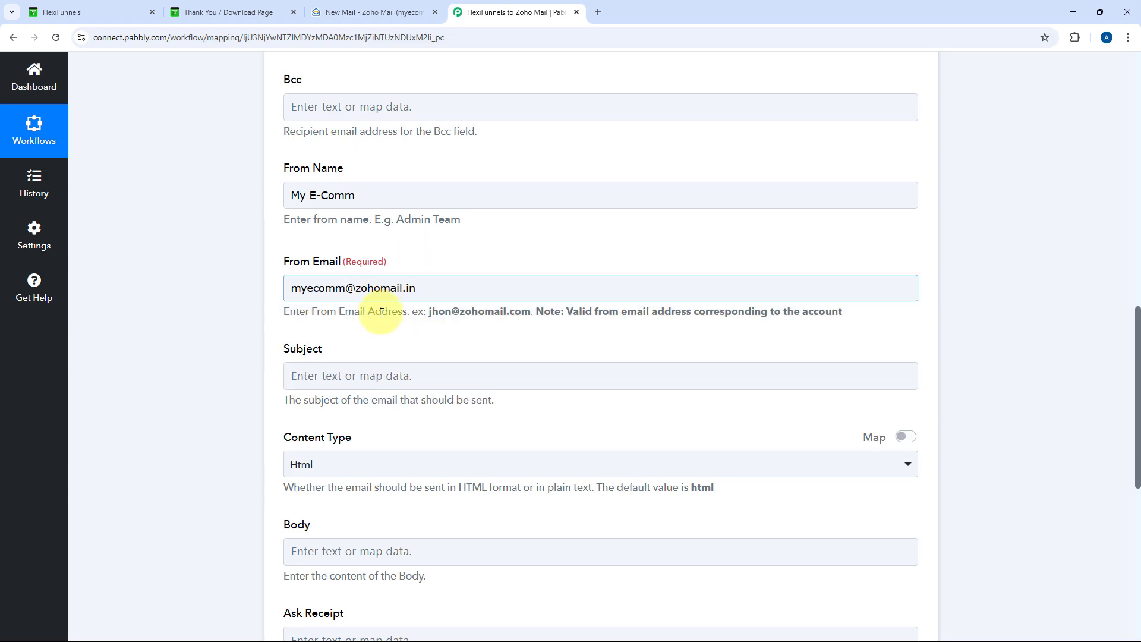
left_click(418, 4)
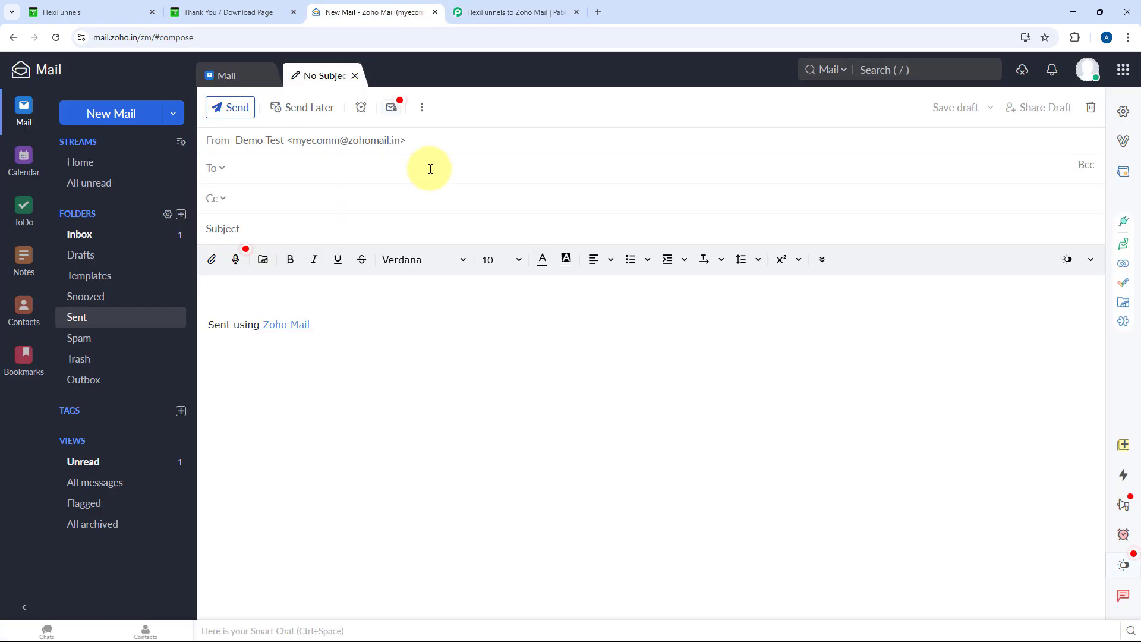
left_click(518, 5)
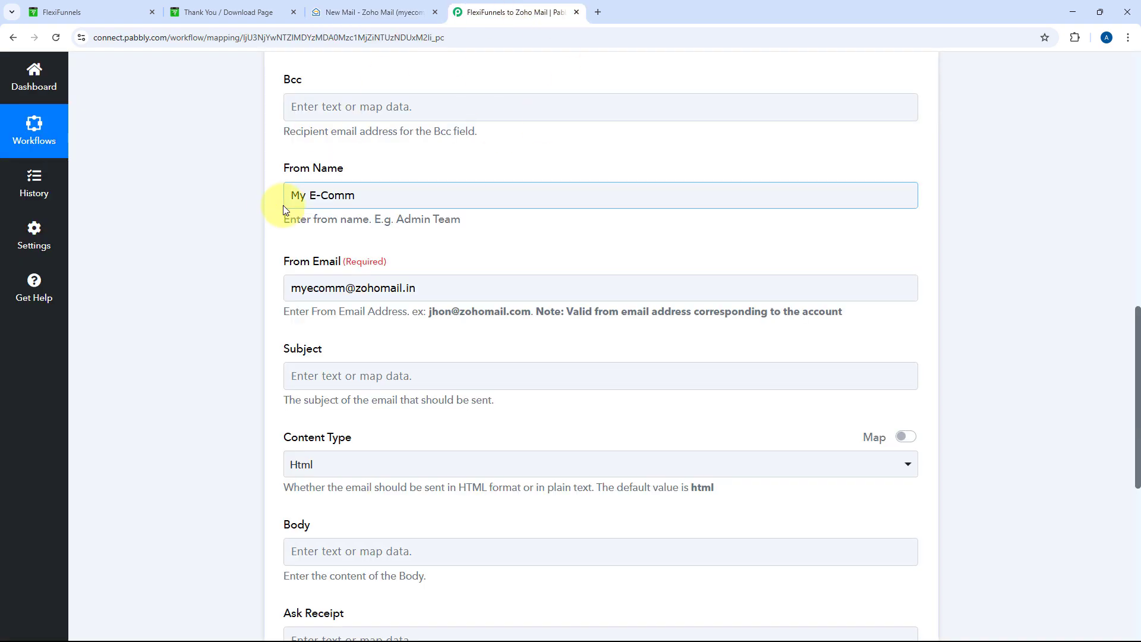
scroll(283, 205, "down", 3)
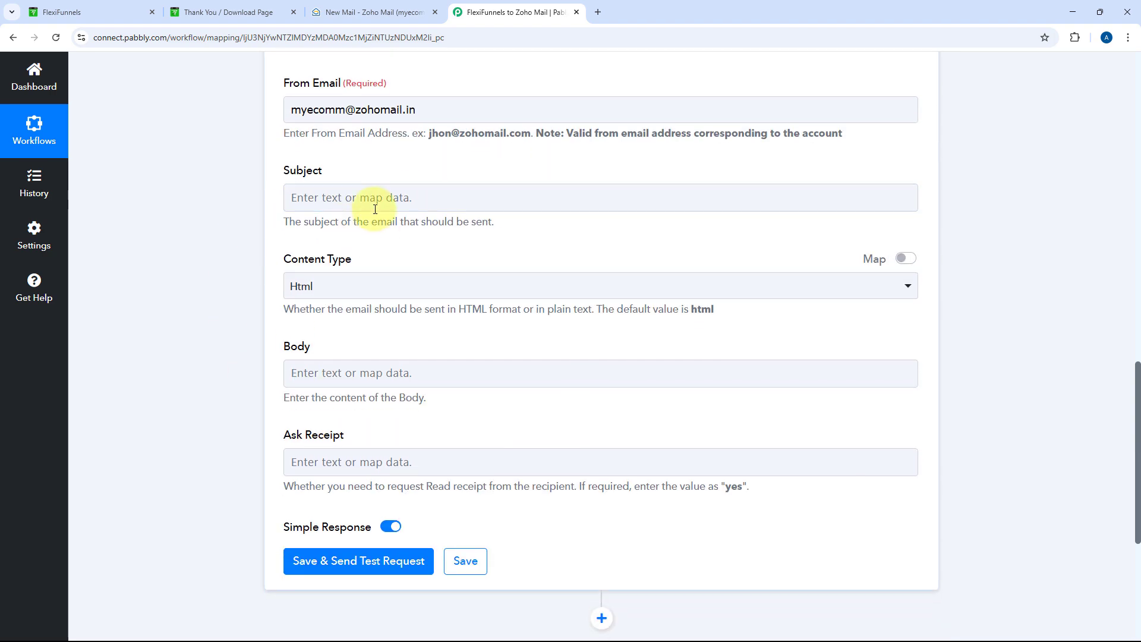
Set the Subject to 'Thank You for Purchasing the [Product Title] Course!' using the purchase's Product Title
left_click(379, 206)
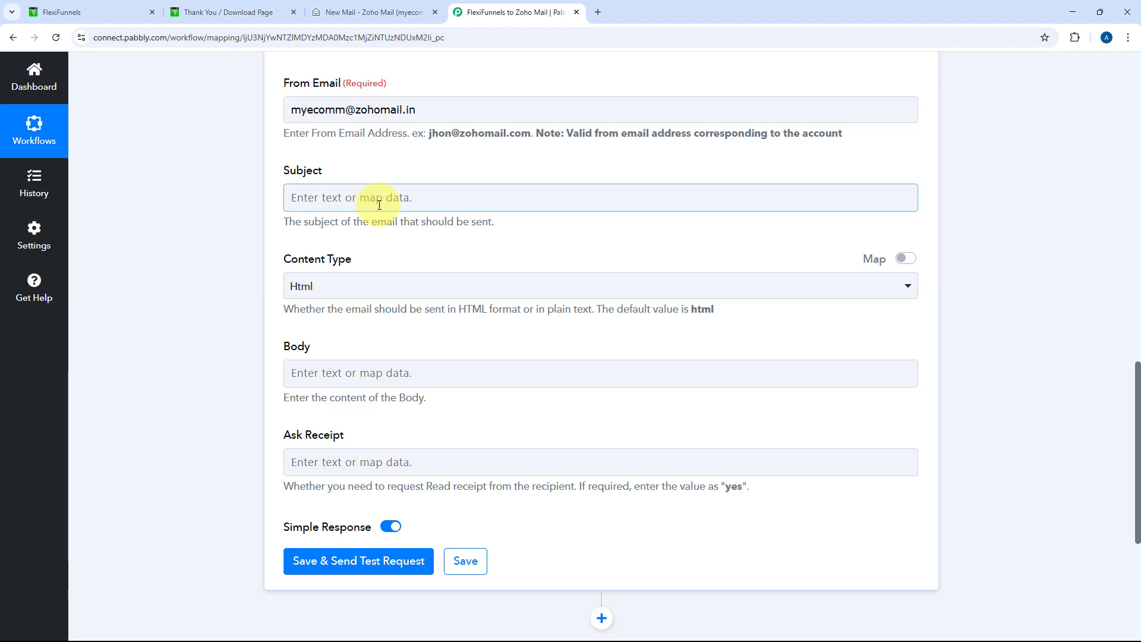
left_click(293, 195)
type("Thank You for Purchasing the")
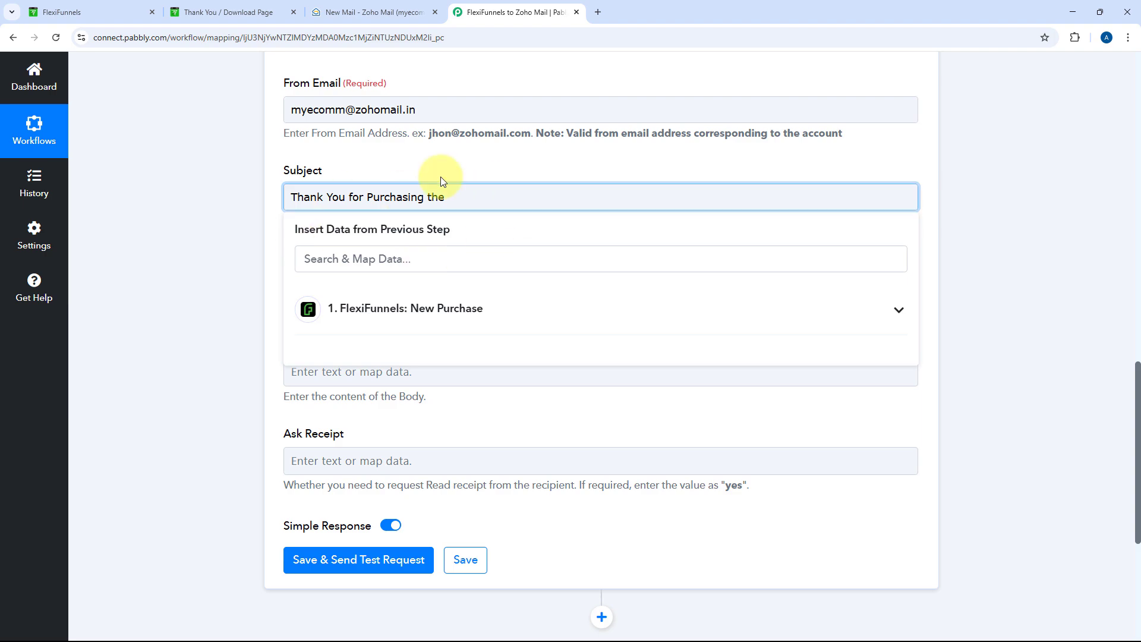
left_click(445, 299)
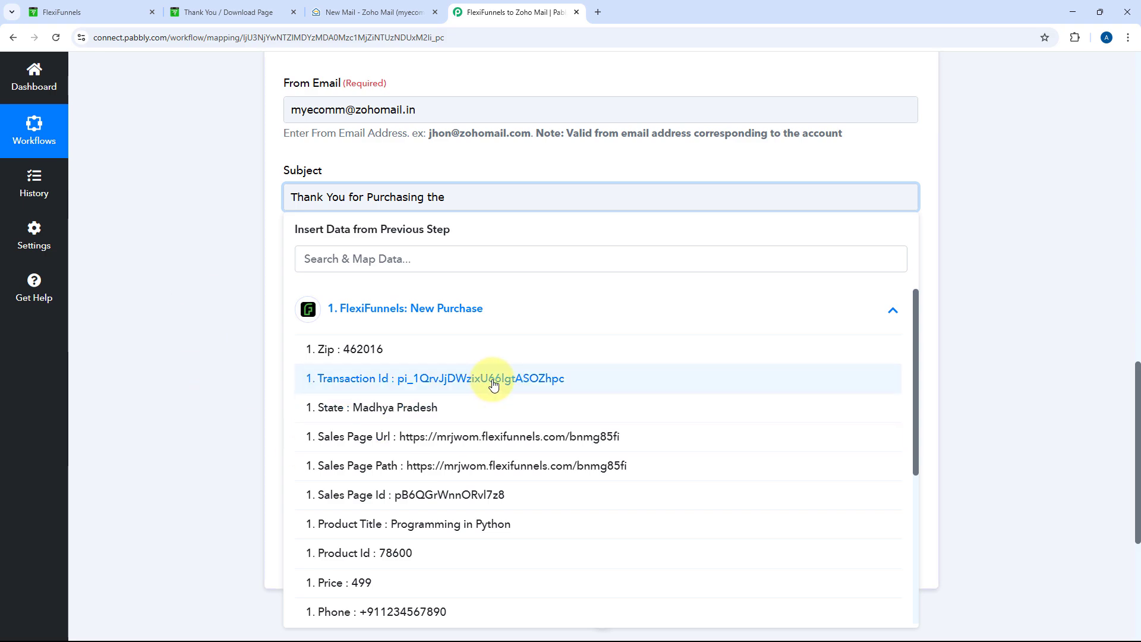
scroll(484, 362, "down", 1)
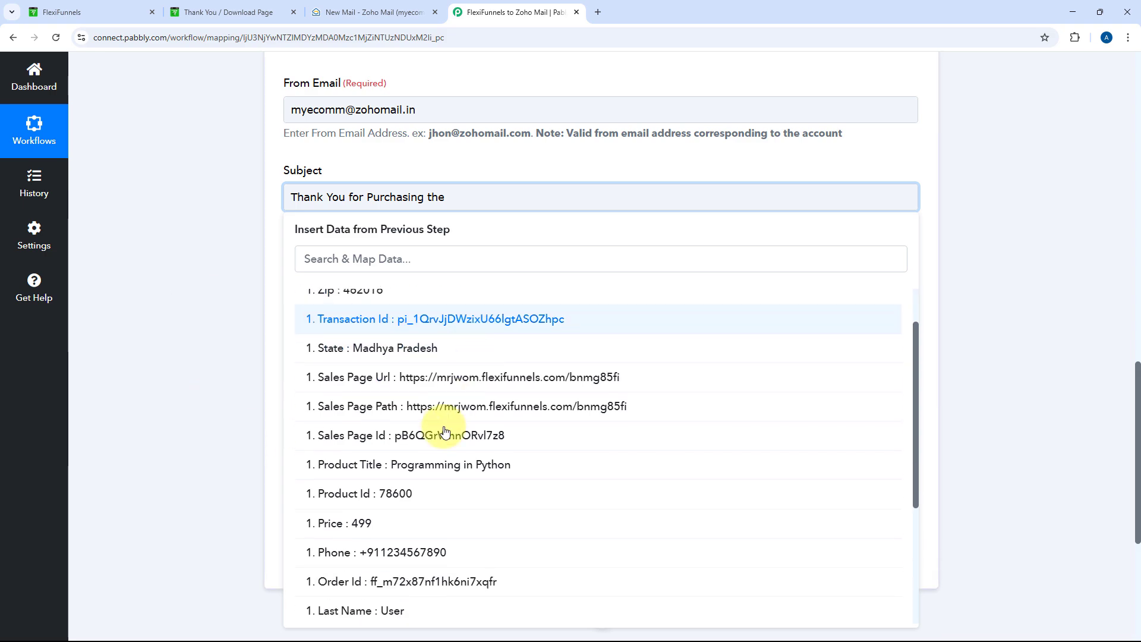
left_click(438, 471)
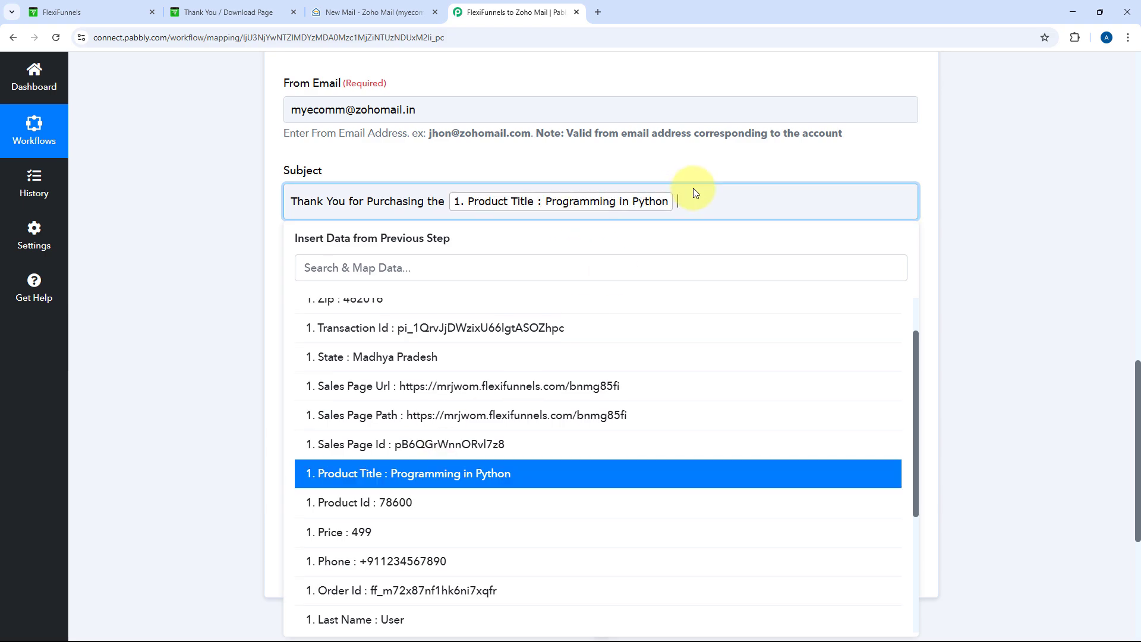
type("Course!")
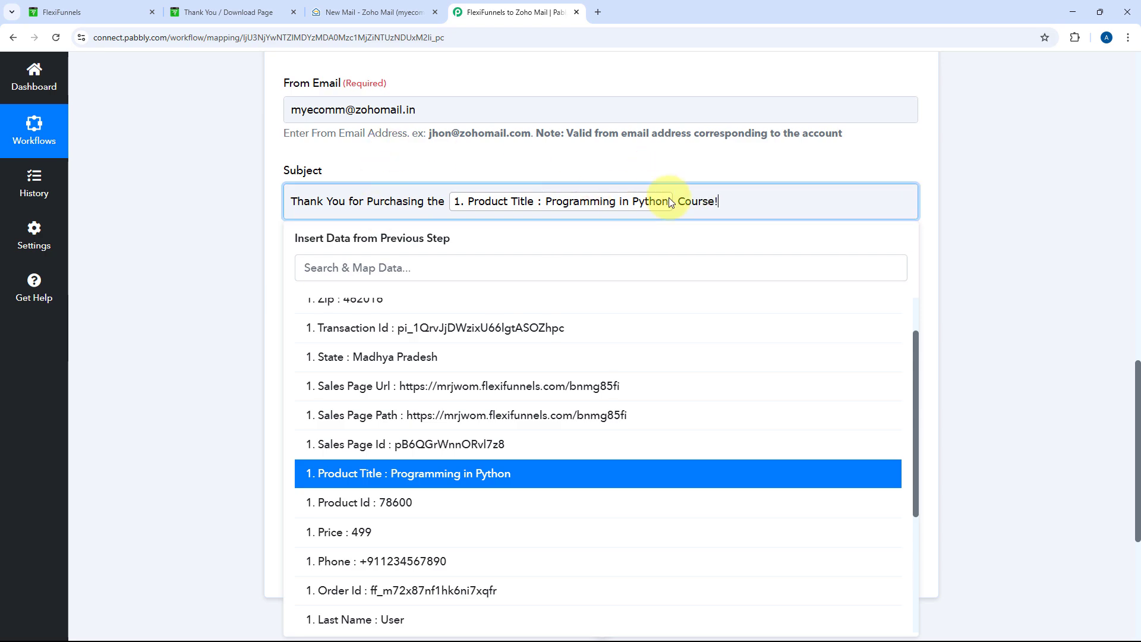
left_click(673, 168)
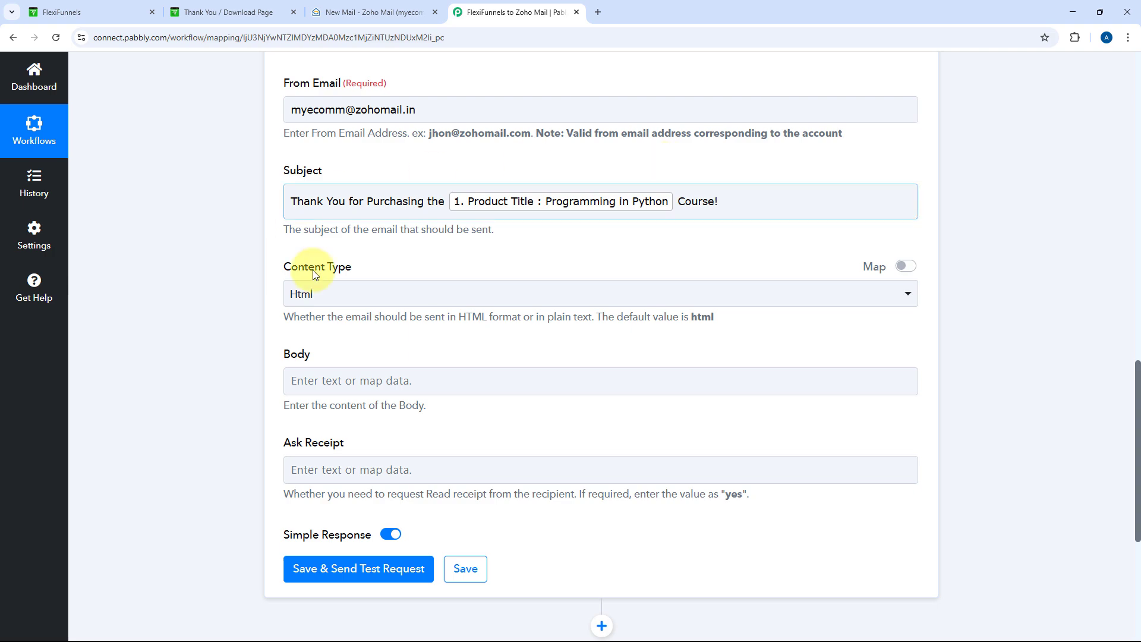
Keep Content Type as Html and move into the Body field
left_click(464, 296)
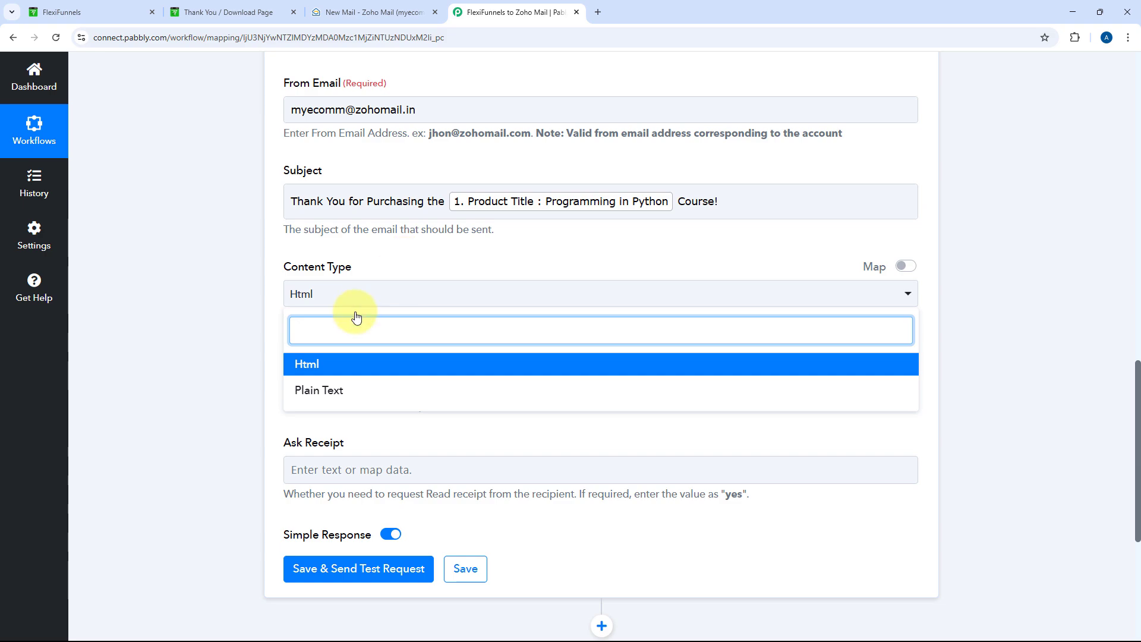
left_click(347, 364)
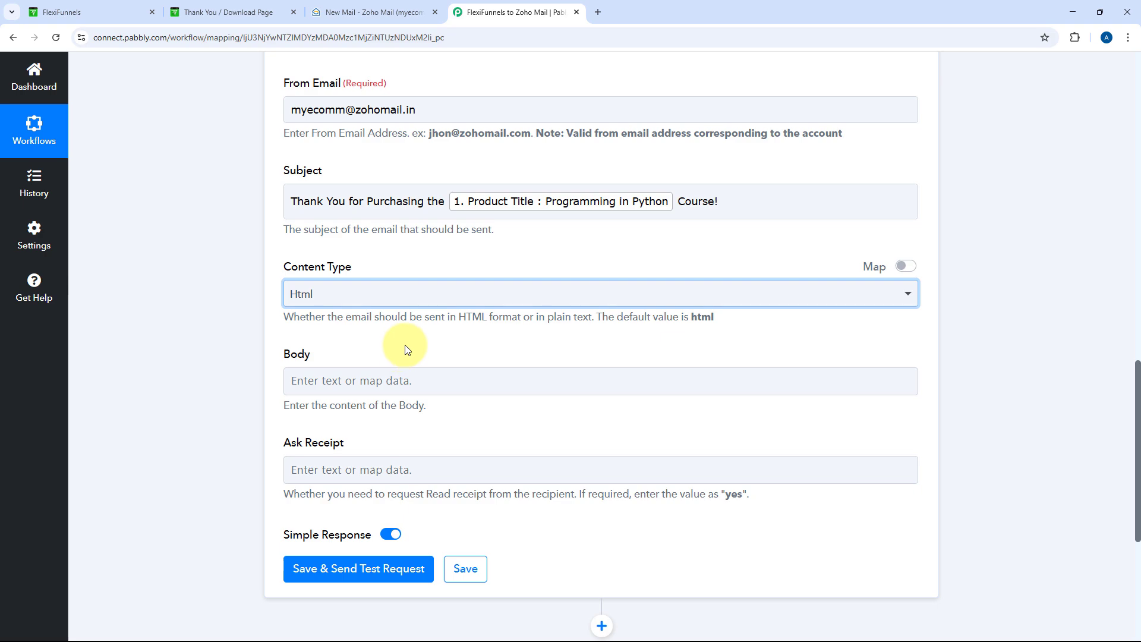
scroll(392, 350, "down", 2)
left_click(379, 264)
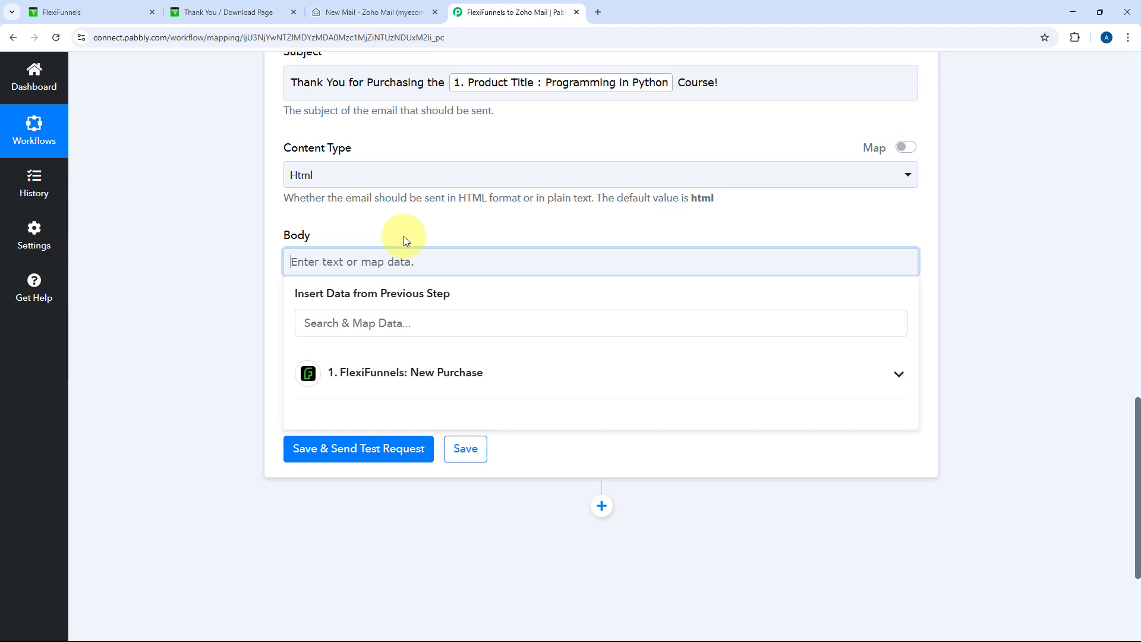
Paste the HTML email body and replace the greeting name 'Demo' with the buyer's First Name
type("<h2>Hi Demo,</h2> <p>Thank you for purchasing the <strong>Programming in Python</strong> course! 🚀</p> <p>We’re excited to have you on board and can’t wait for you to start your learning journey.</p> <h3>Here’s what you’ll learn:</h3> <ul> <li>✅ Python fundamentals & syntax</li> <li>✅ Data structures & algorithms</li> <li>✅ Hands-on projects & real-world applications</li> </ul> <p>If you have any questions or need assistance, feel free to reply to this email.</p> <p><strong>Happy coding! 🐍💻</strong></p>")
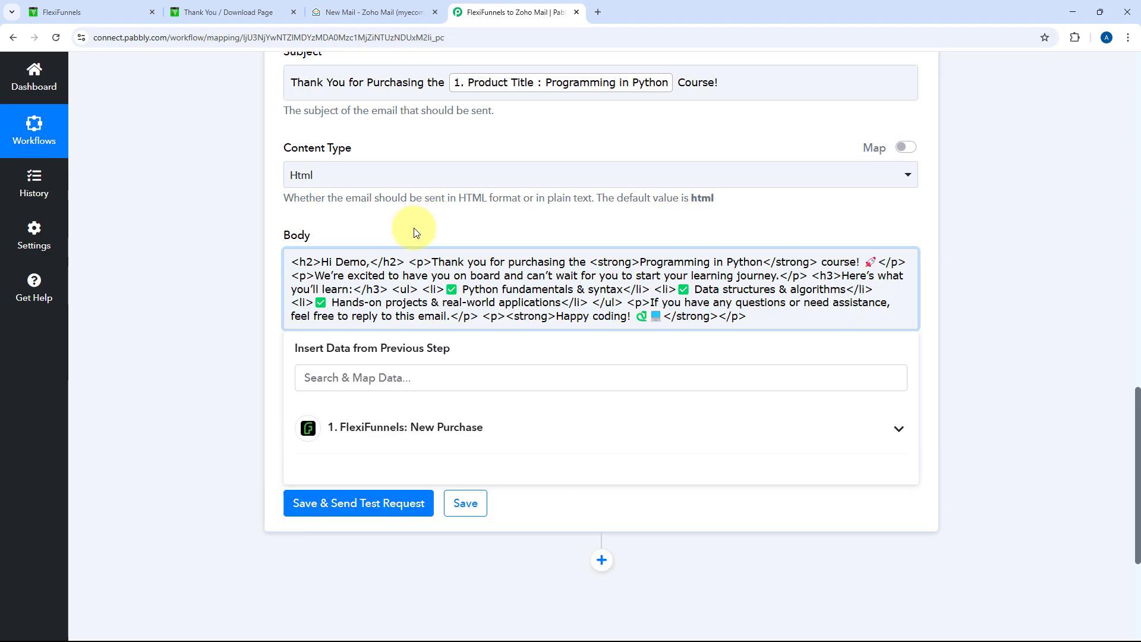
double_click(346, 263)
key("BackSpace")
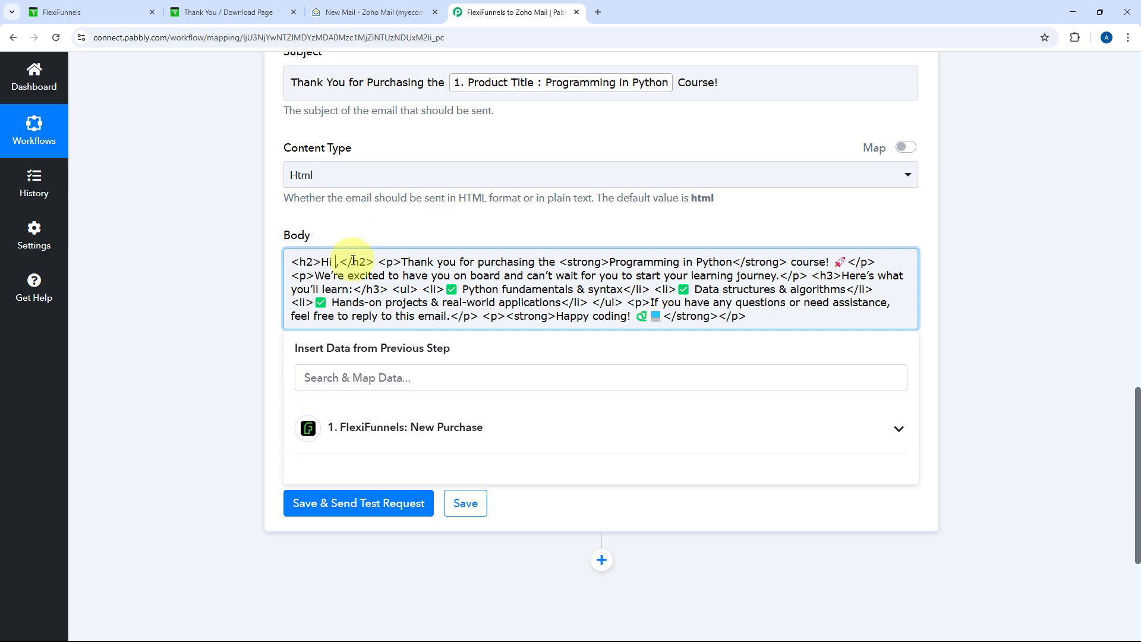
left_click(377, 428)
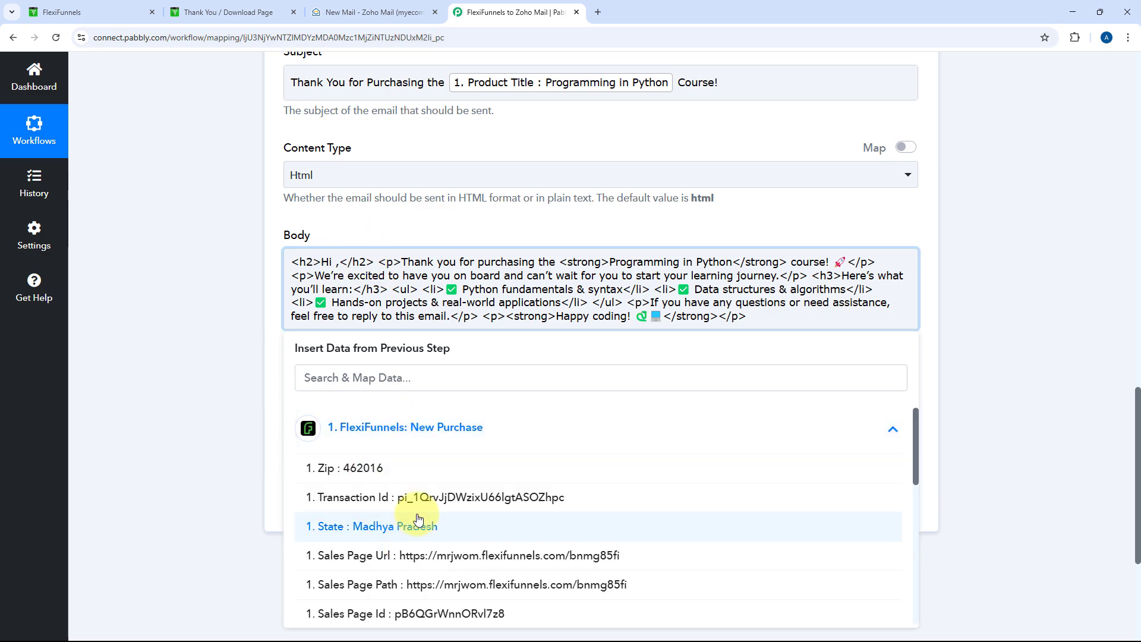
scroll(410, 535, "down", 3)
scroll(425, 511, "down", 2)
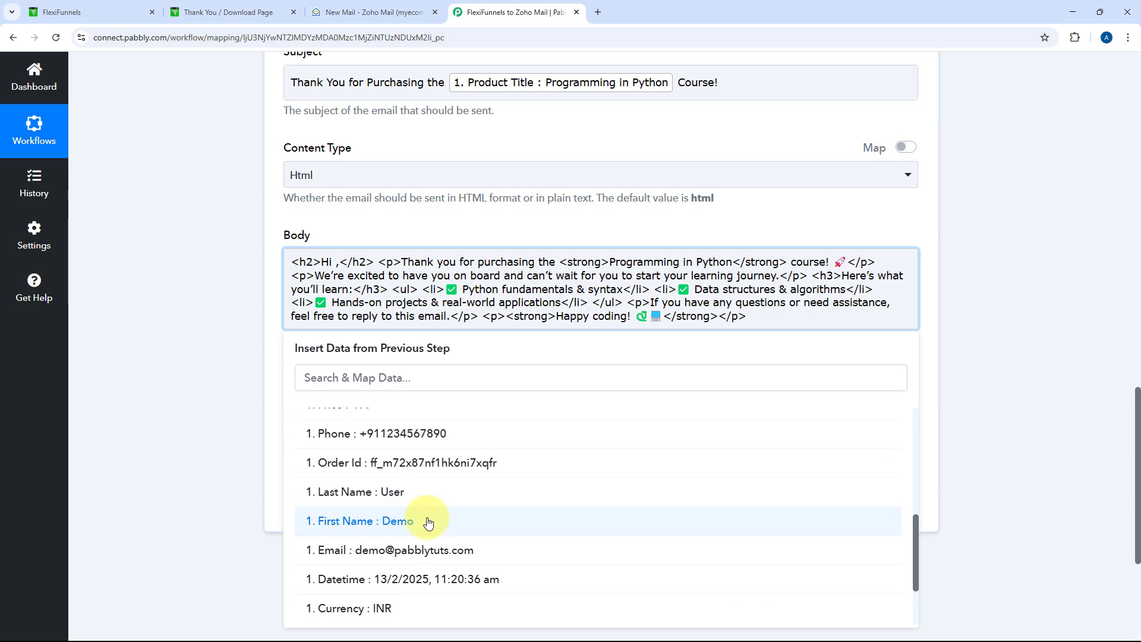
left_click(429, 522)
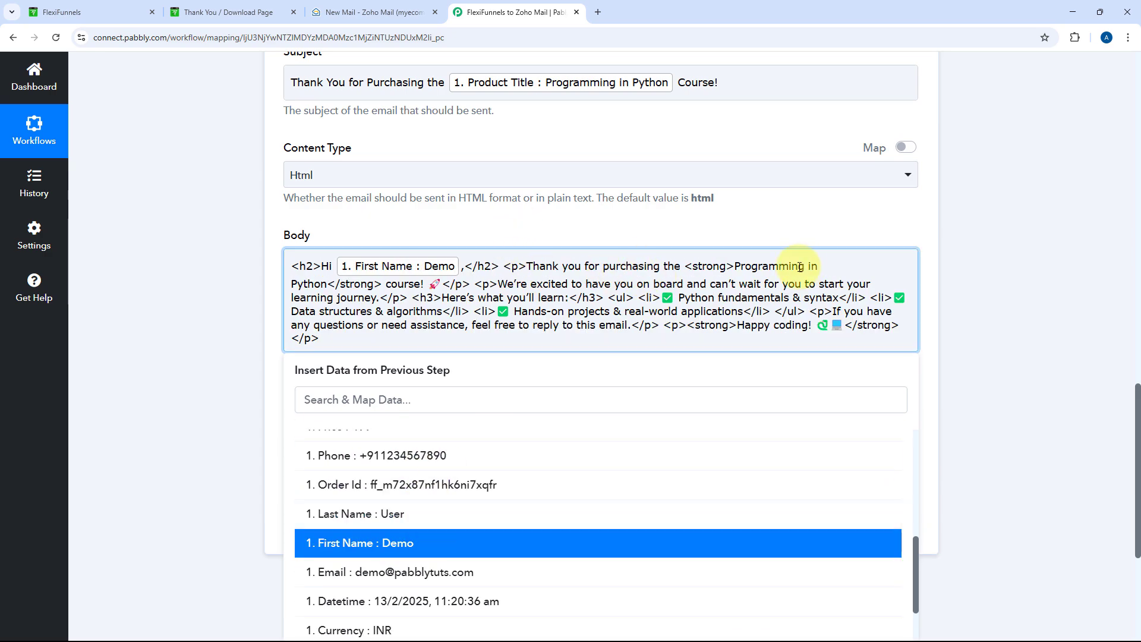
Replace 'Programming in Python' in the body with the Product Title field
left_click_drag(736, 269, 328, 282)
key("BackSpace")
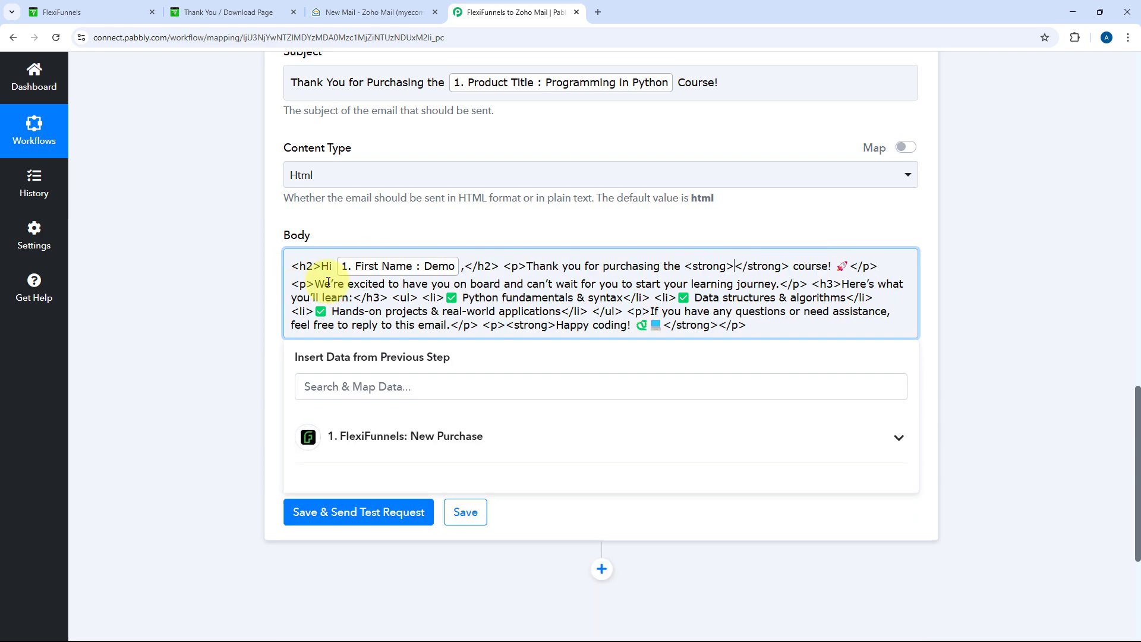
left_click(393, 437)
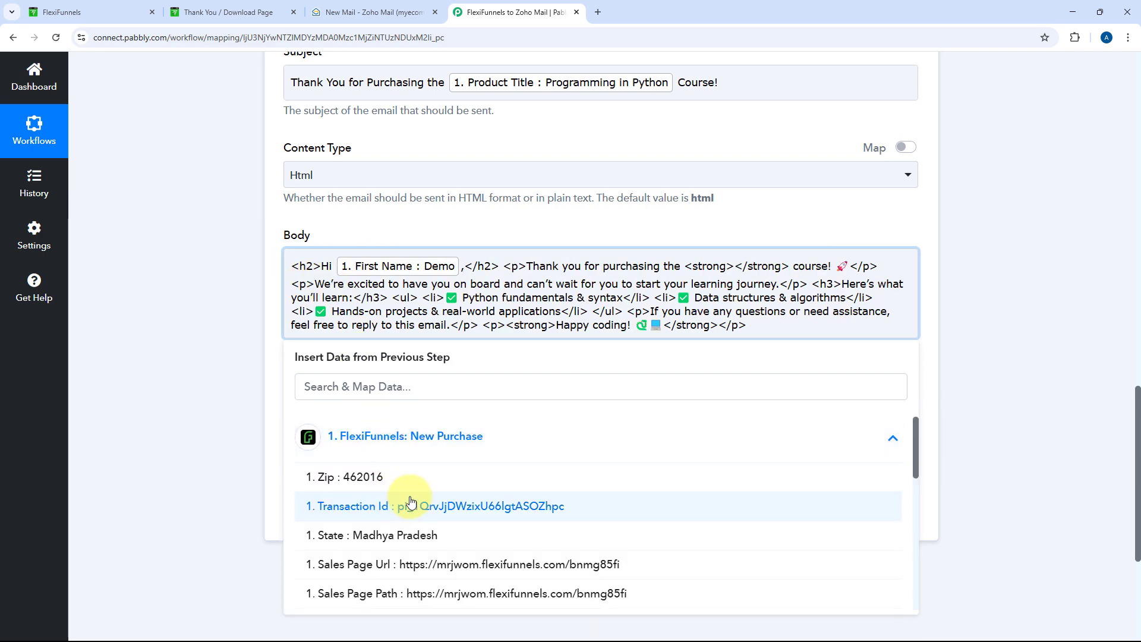
scroll(409, 503, "down", 3)
scroll(410, 502, "down", 2)
left_click(392, 474)
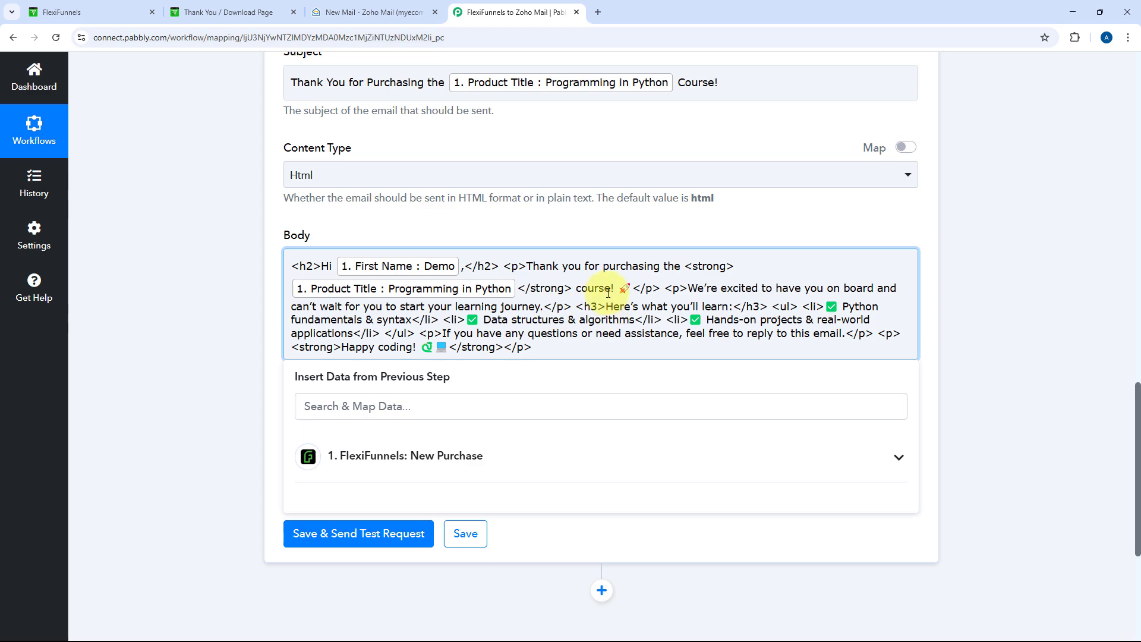
left_click(602, 266)
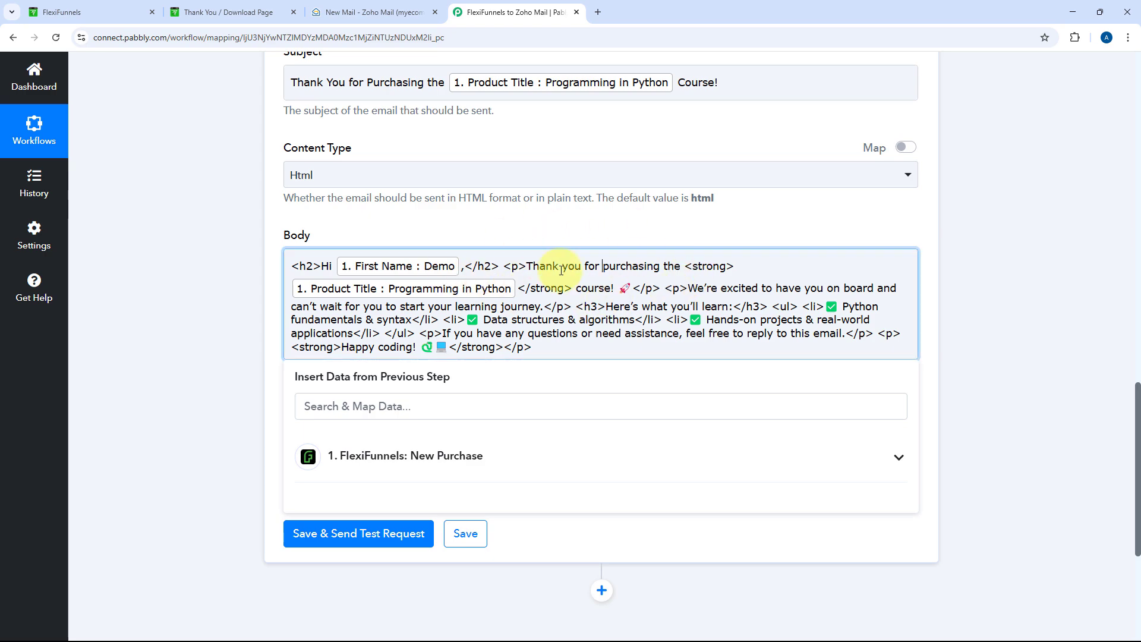
left_click(533, 219)
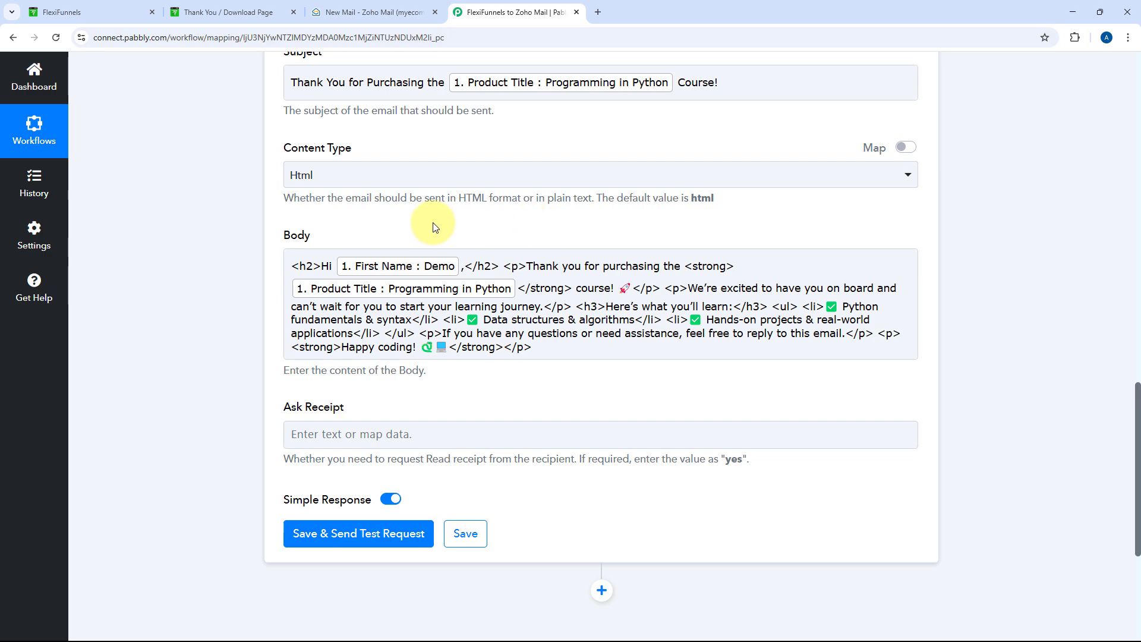
Save the Zoho Mail step, send a test email and review the Status Code 200 success response
scroll(216, 370, "down", 3)
left_click(350, 356)
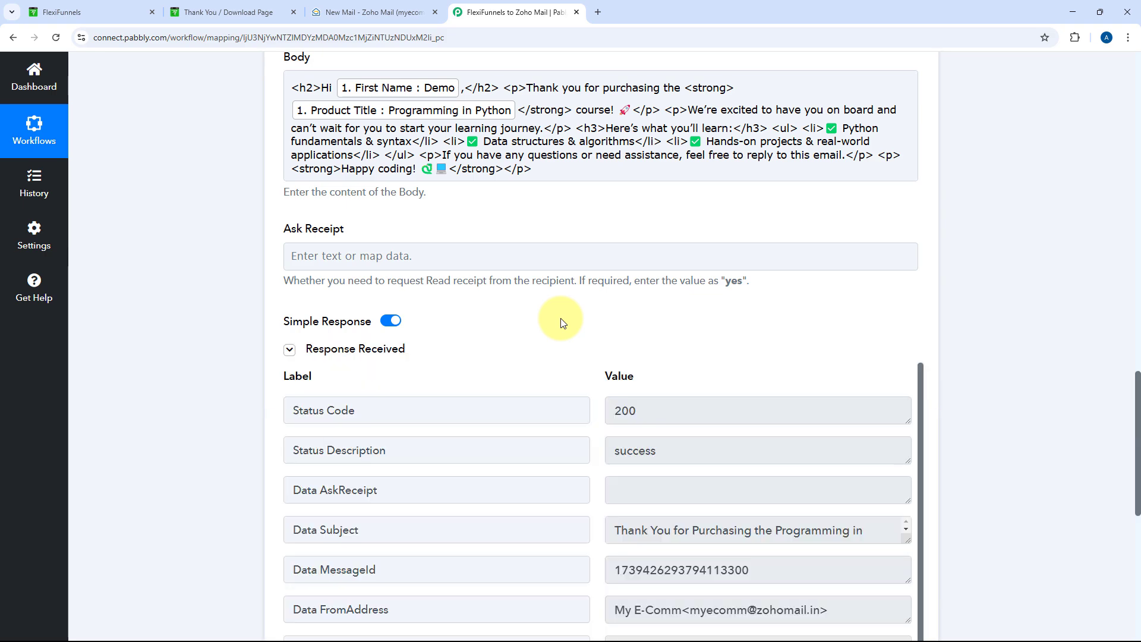
scroll(562, 323, "down", 3)
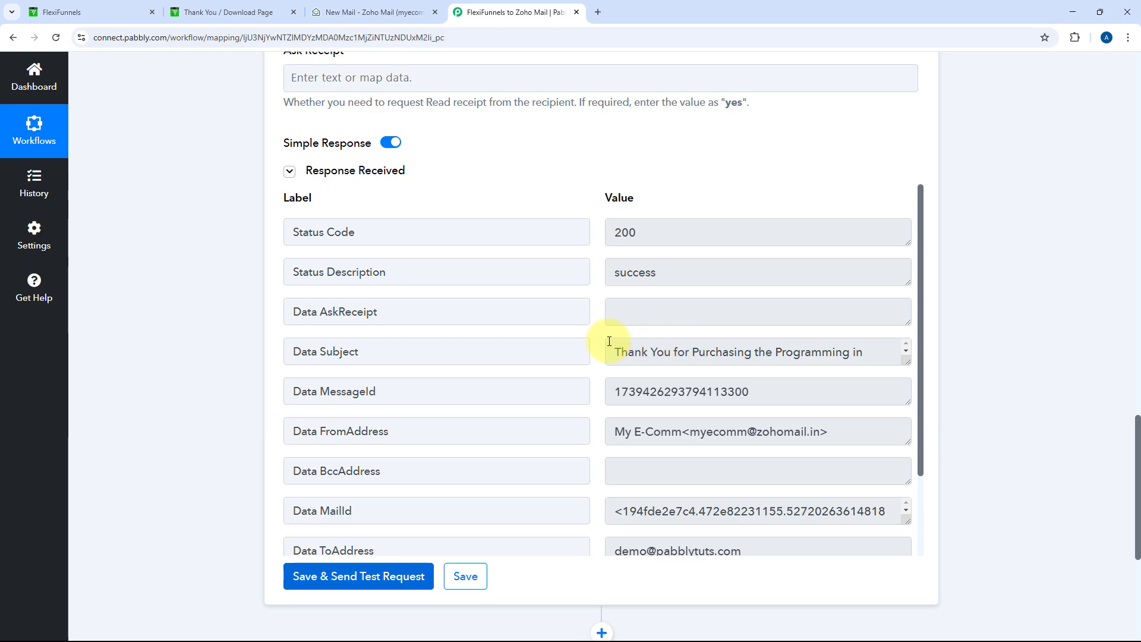
scroll(599, 339, "down", 2)
scroll(587, 222, "up", 5)
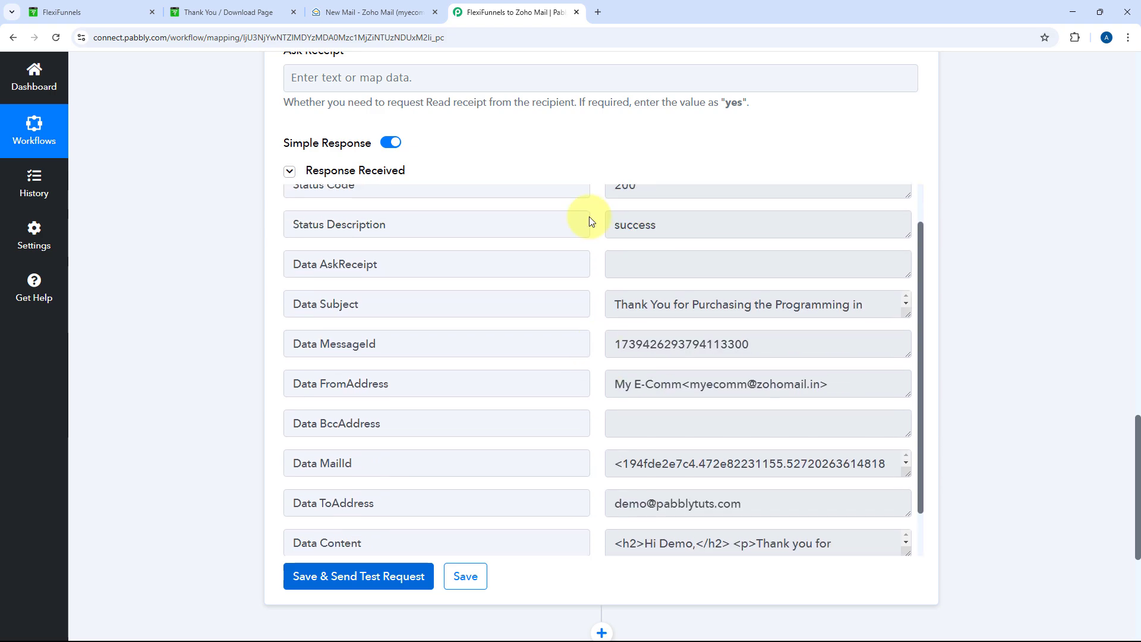
scroll(558, 257, "up", 3)
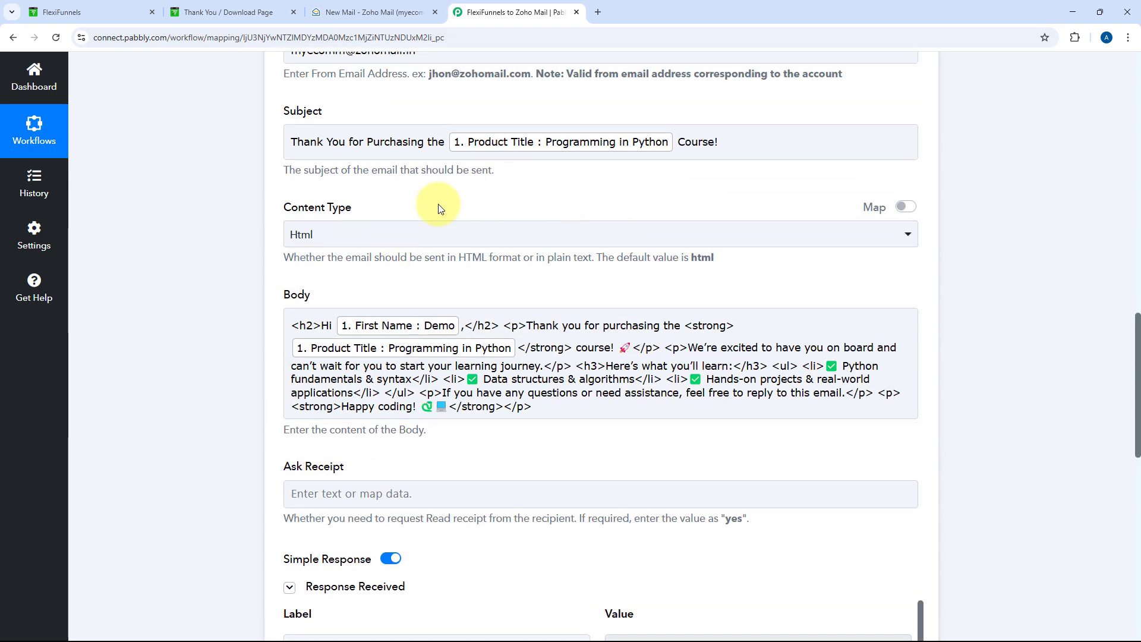
scroll(504, 242, "up", 10)
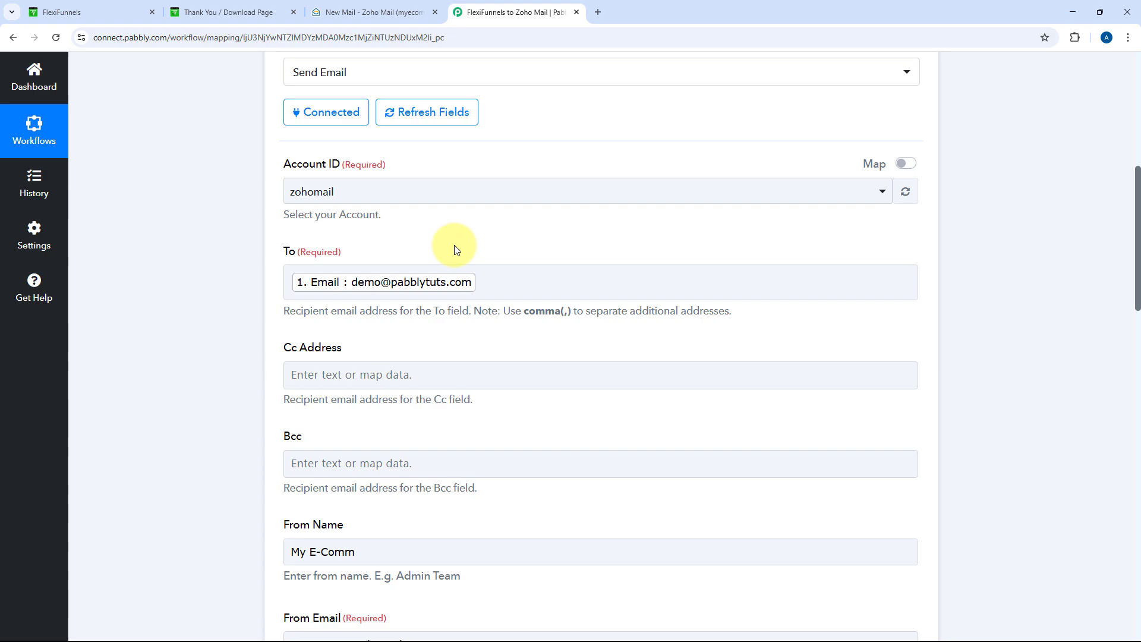
Open the new thank-you email from Zoho Mail's Sent folder and view its 'Hi Demo,' greeting
left_click(376, 12)
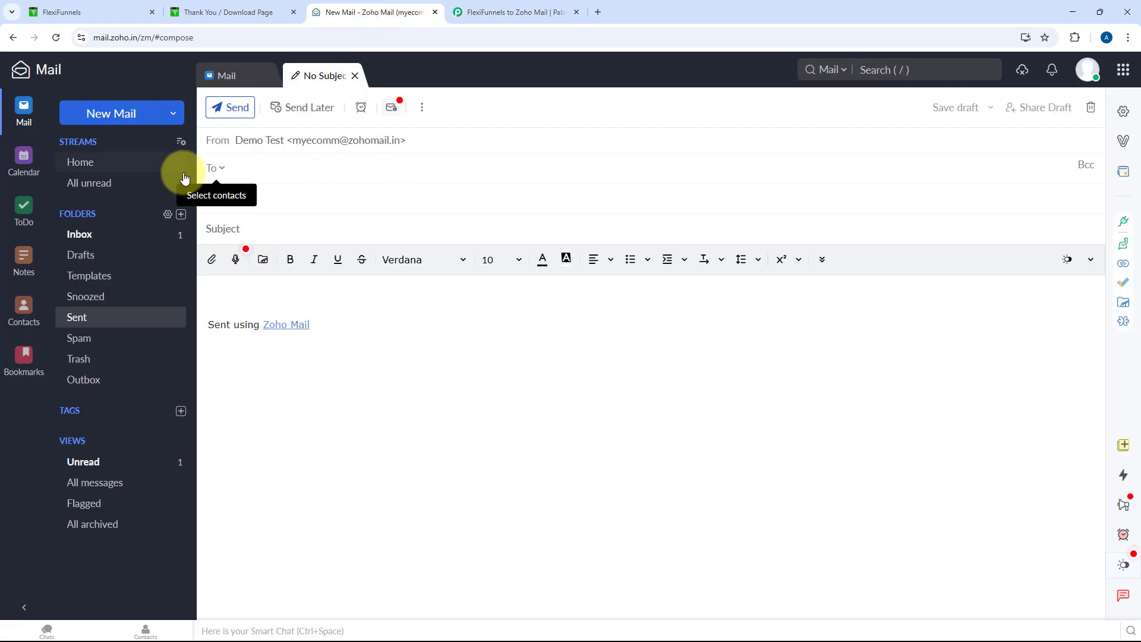
left_click(276, 74)
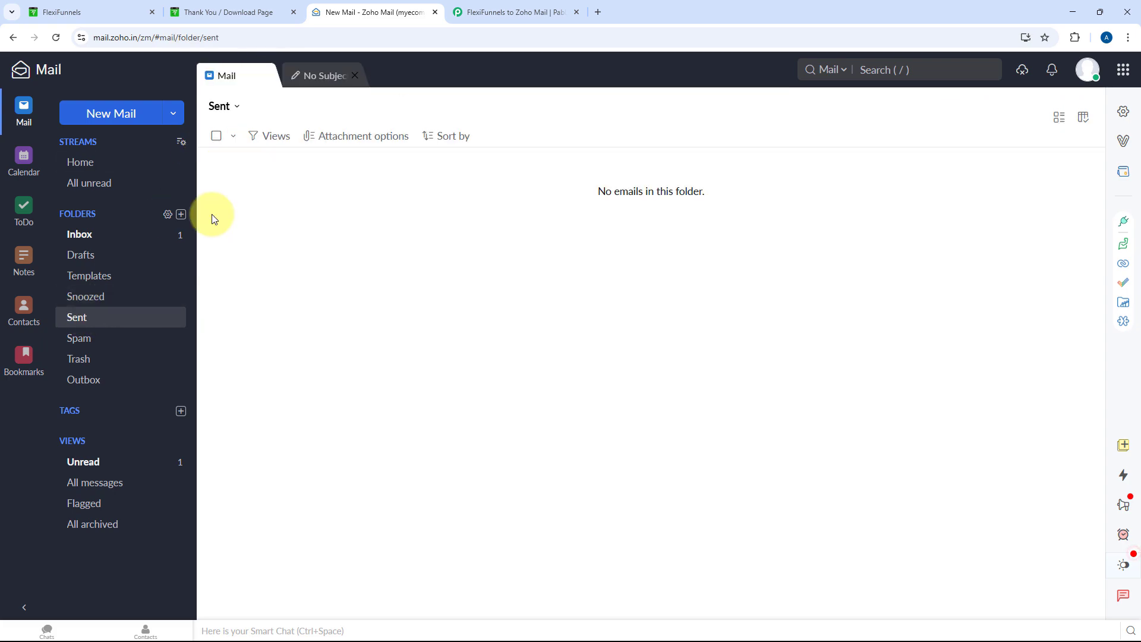
left_click(114, 320)
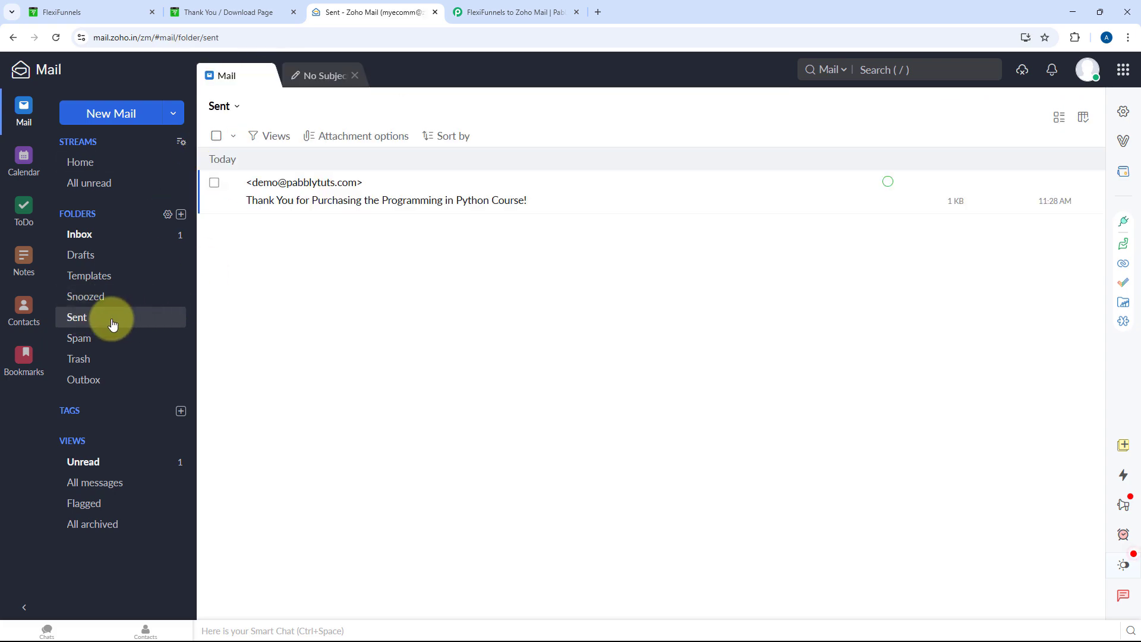
left_click(437, 197)
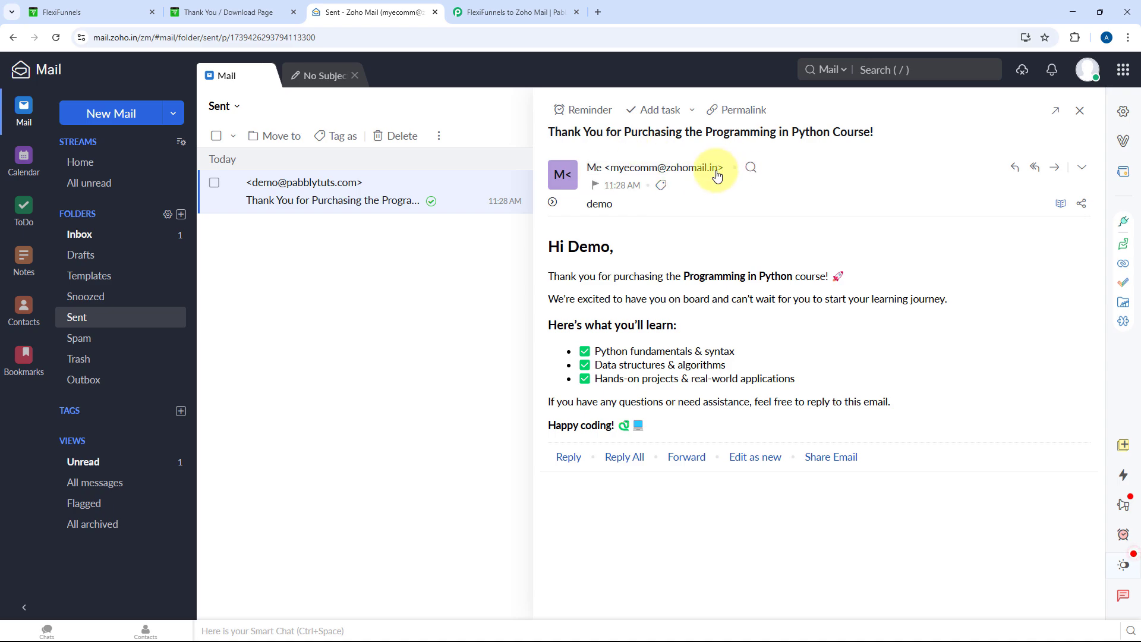
mouse_move(602, 208)
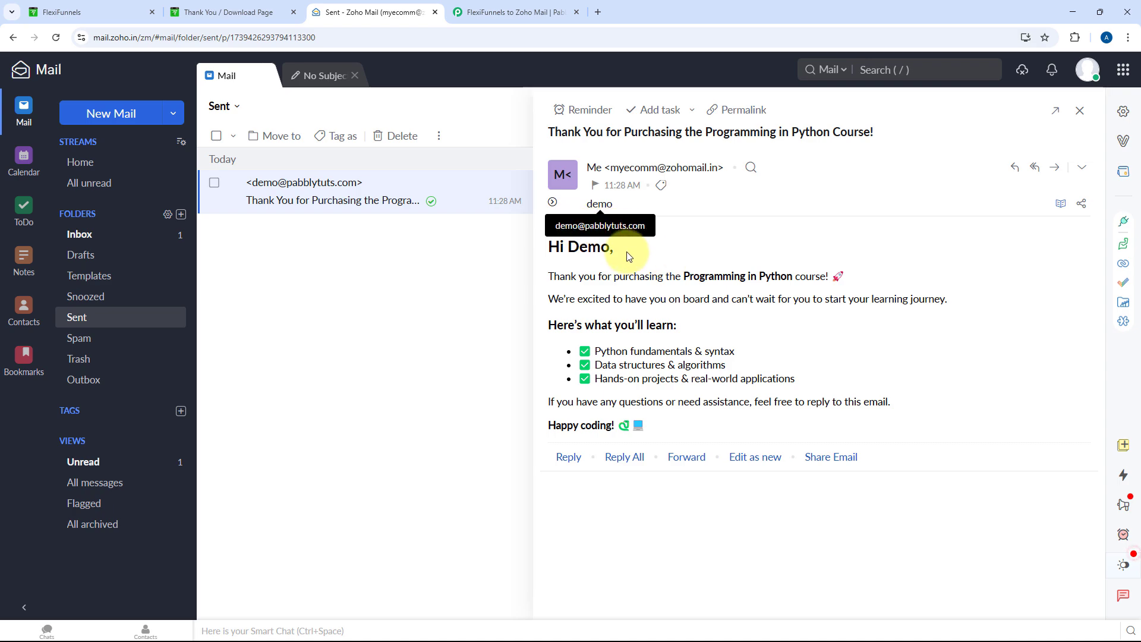
left_click(479, 8)
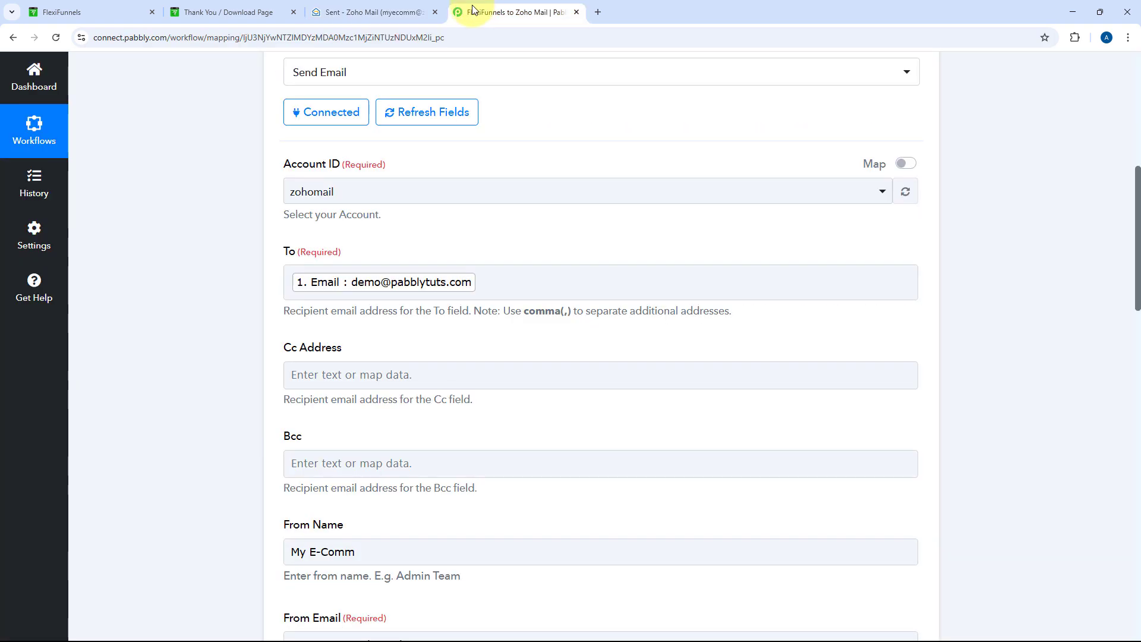
scroll(256, 309, "down", 9)
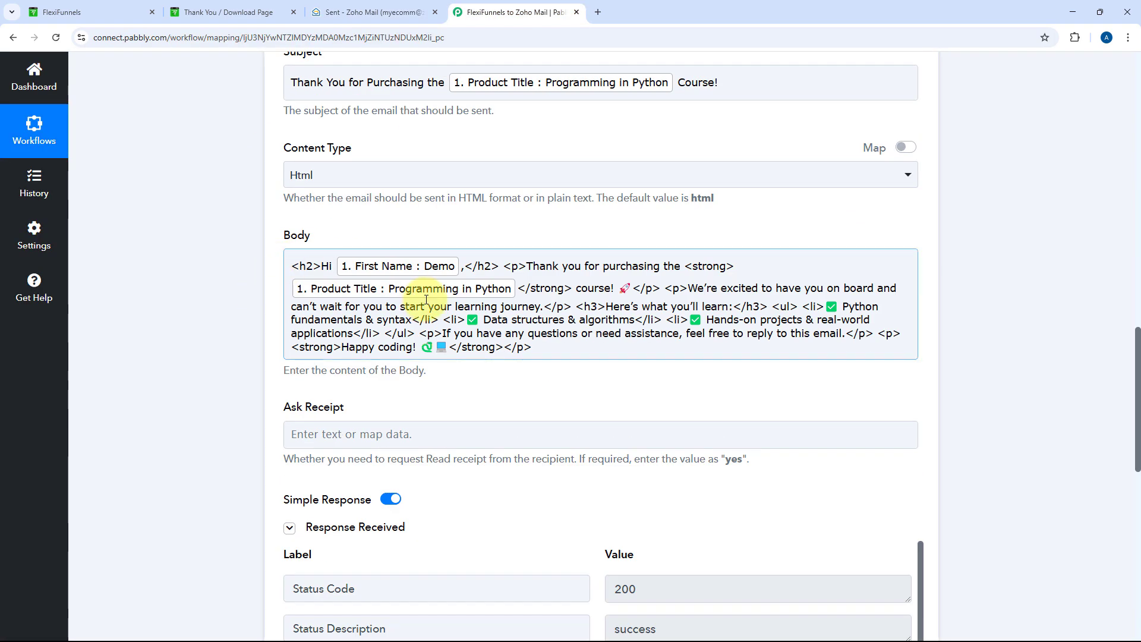
left_click(384, 7)
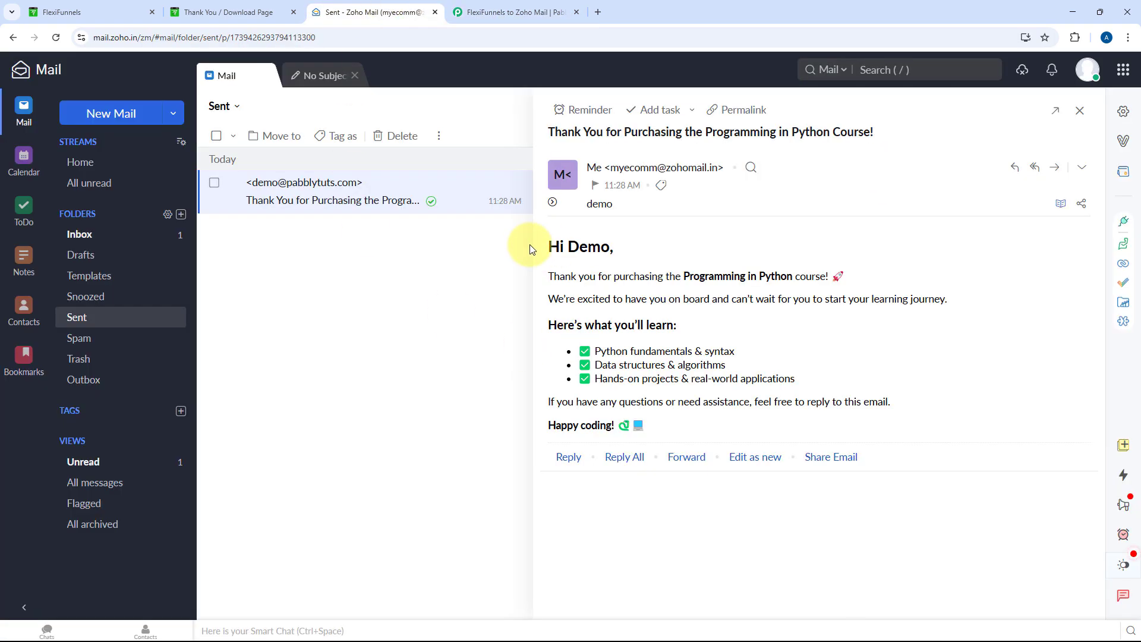
left_click_drag(530, 245, 668, 448)
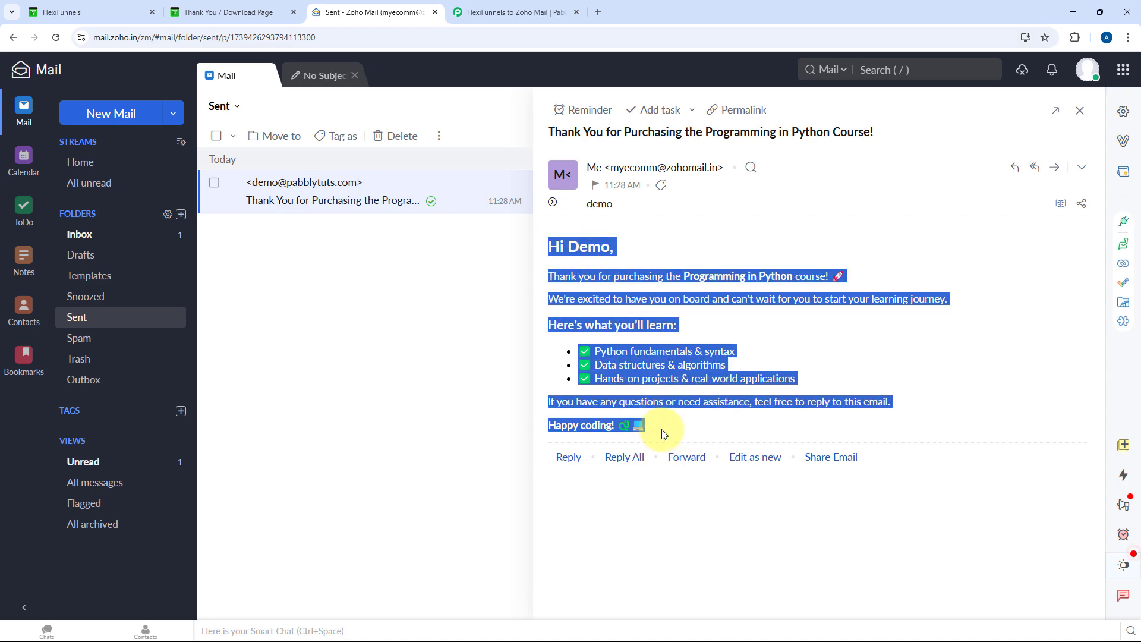
left_click(657, 425)
left_click_drag(547, 246, 626, 245)
left_click(687, 276)
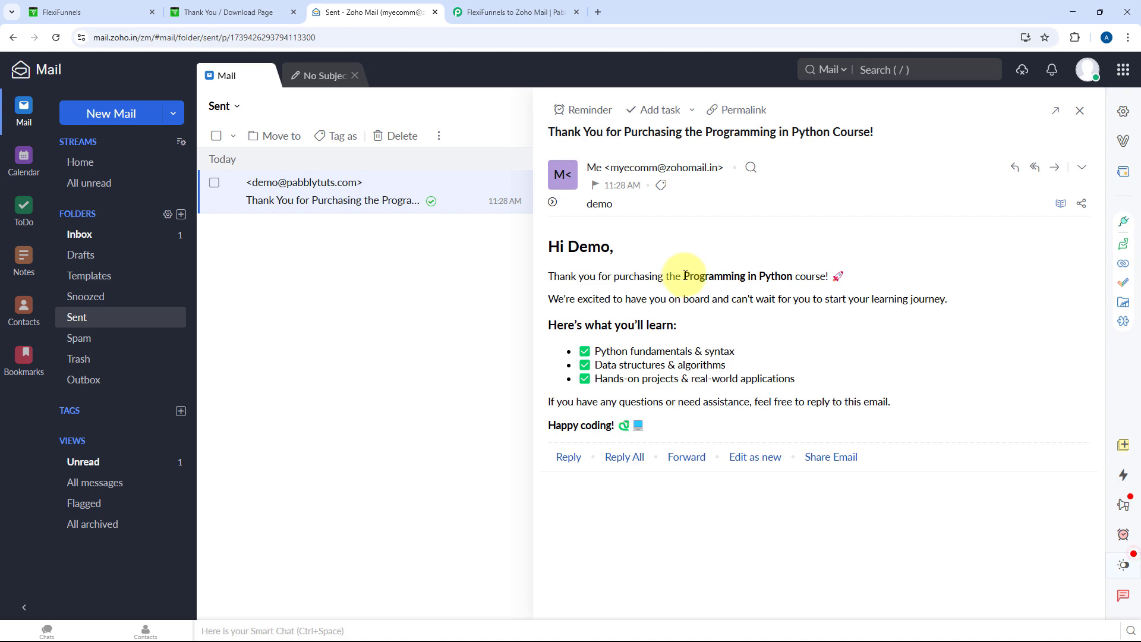
left_click_drag(685, 276, 795, 277)
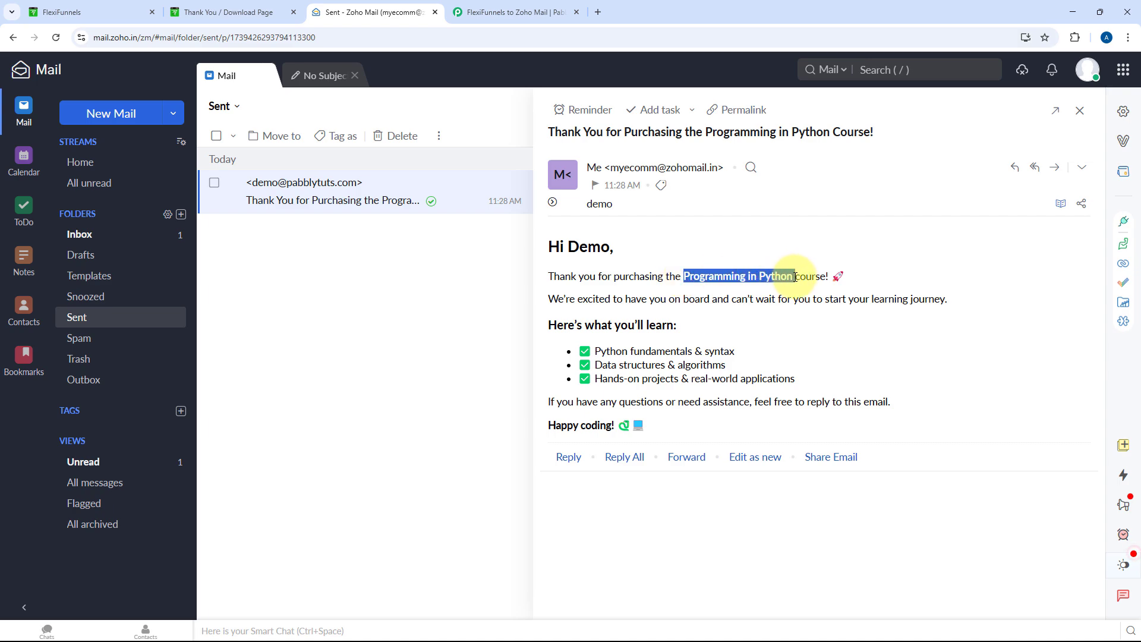
left_click(665, 424)
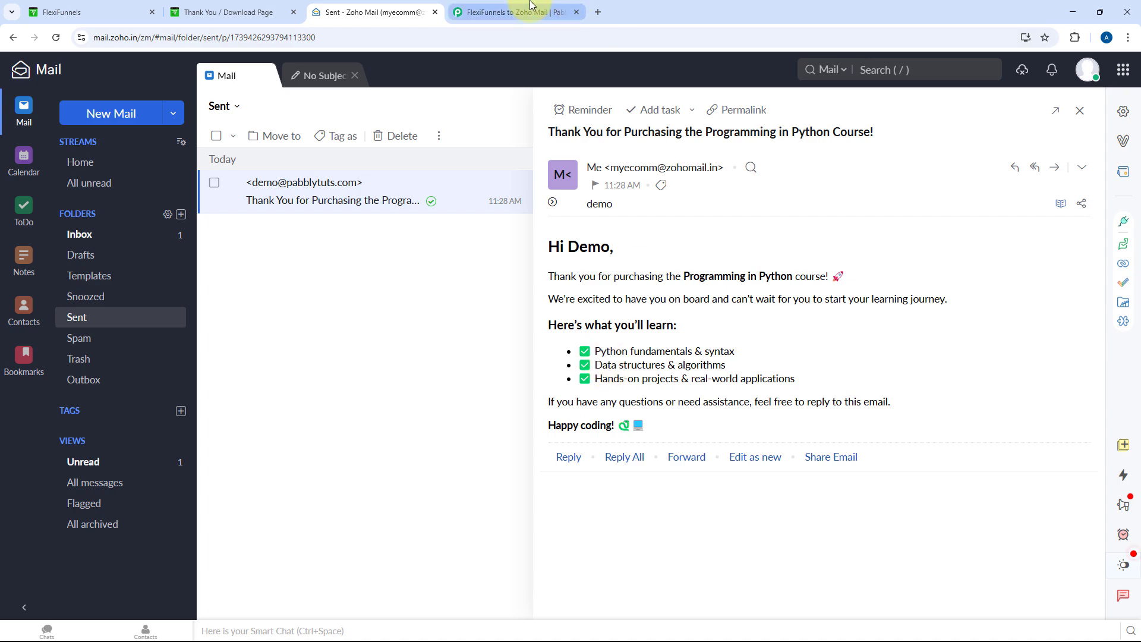
left_click(531, 6)
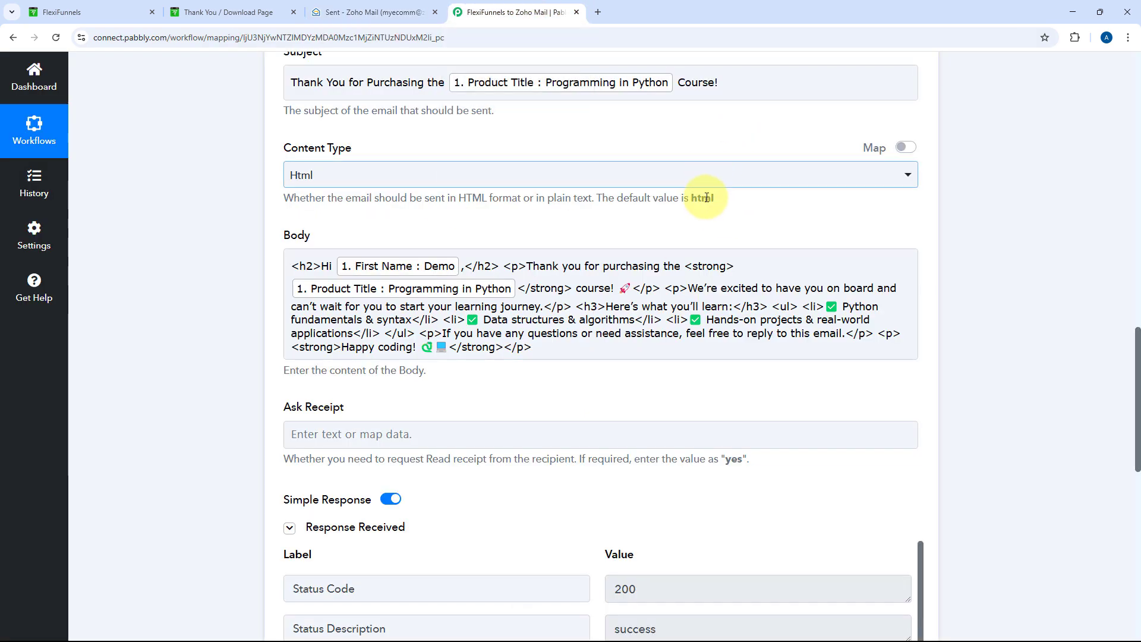
scroll(703, 267, "up", 5)
scroll(703, 267, "up", 10)
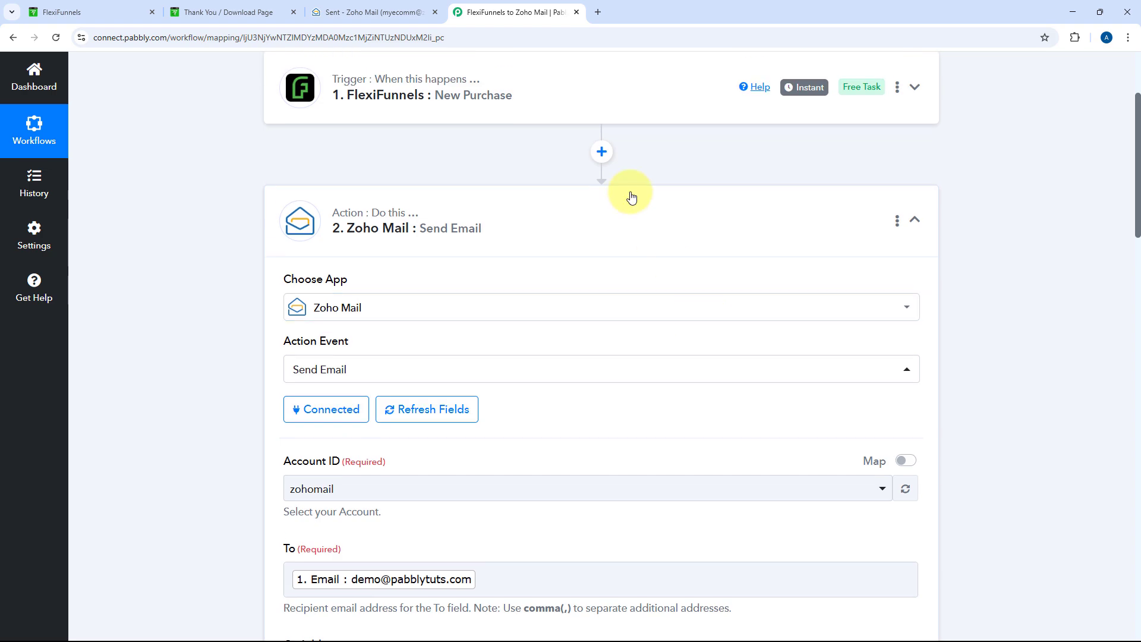
Collapse the Zoho Mail Send Email step and show the FlexiFunnels 'Thank You / Download Page' tab
left_click(654, 187)
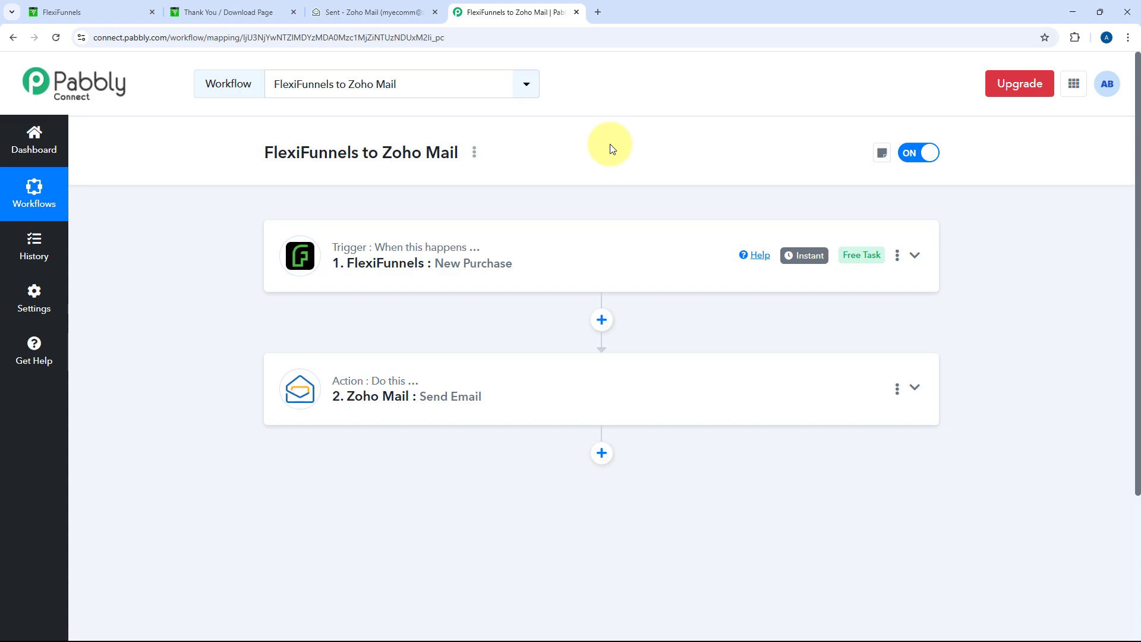
left_click(205, 12)
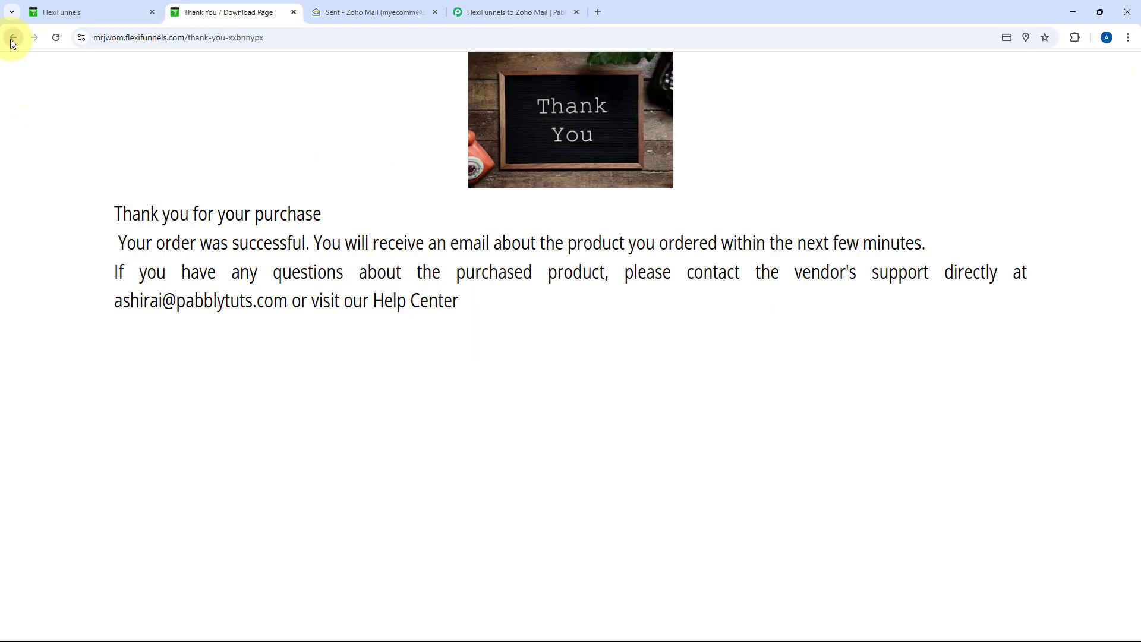
Return to the Programming in Python sales page and open a fresh checkout form
left_click(12, 40)
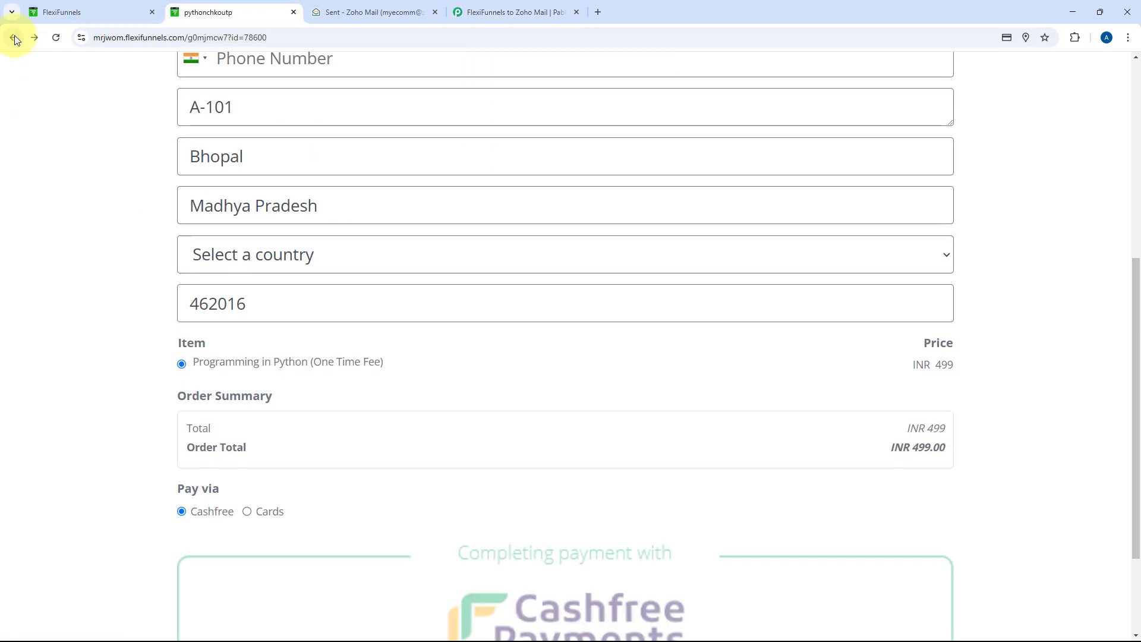
left_click(14, 37)
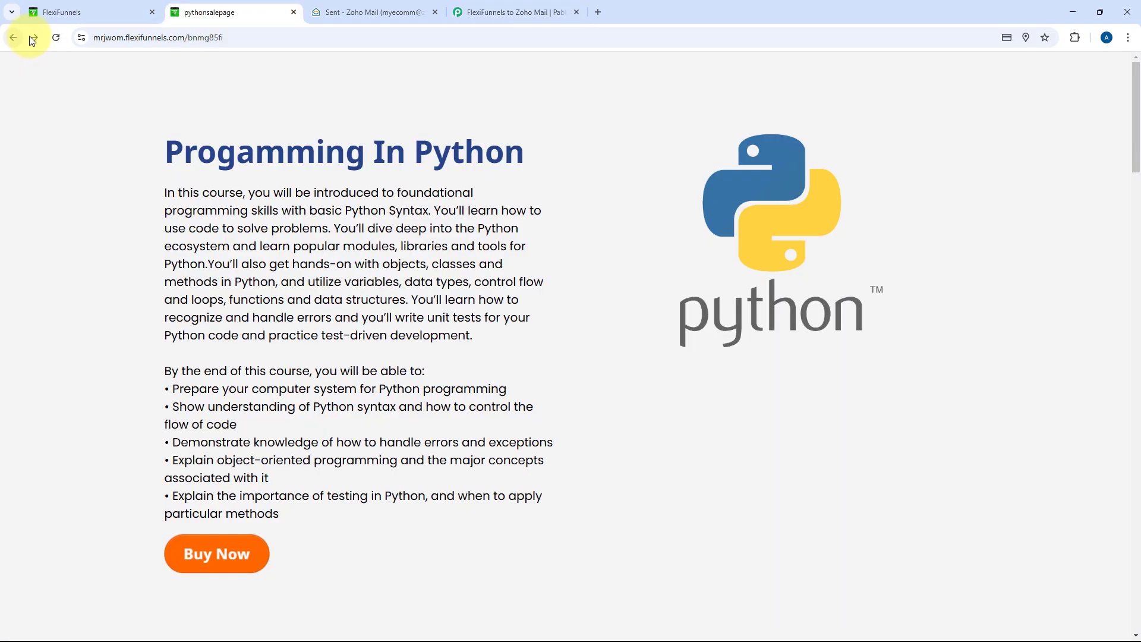
left_click(252, 547)
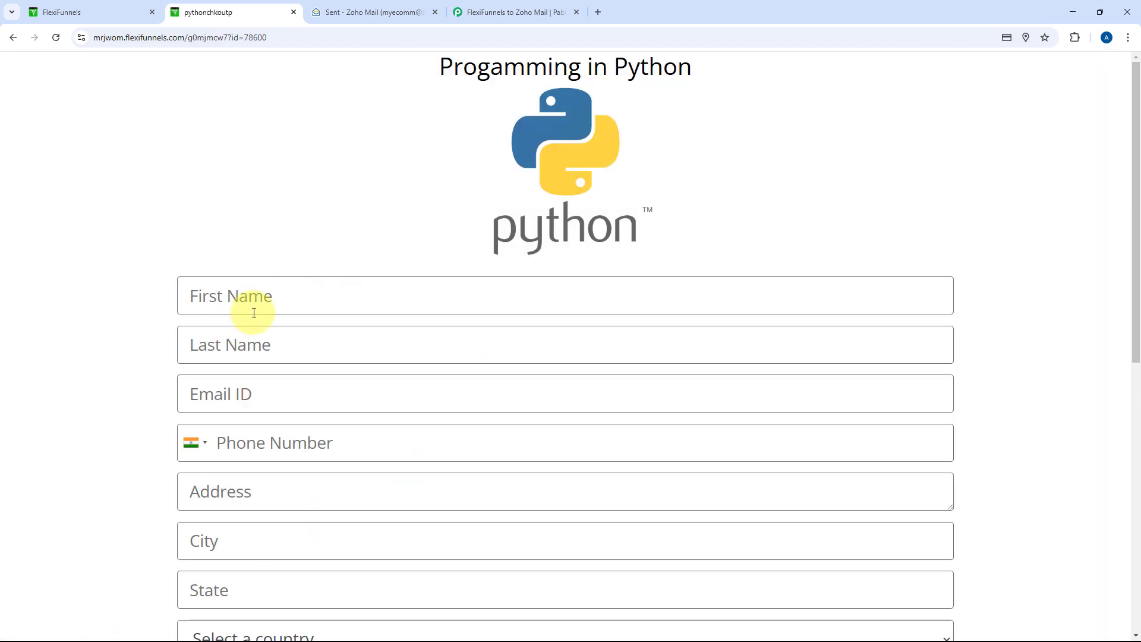
Enter the test buyer's first and last name, suggested email address and phone number
left_click(254, 309)
type("Test")
key("Tab")
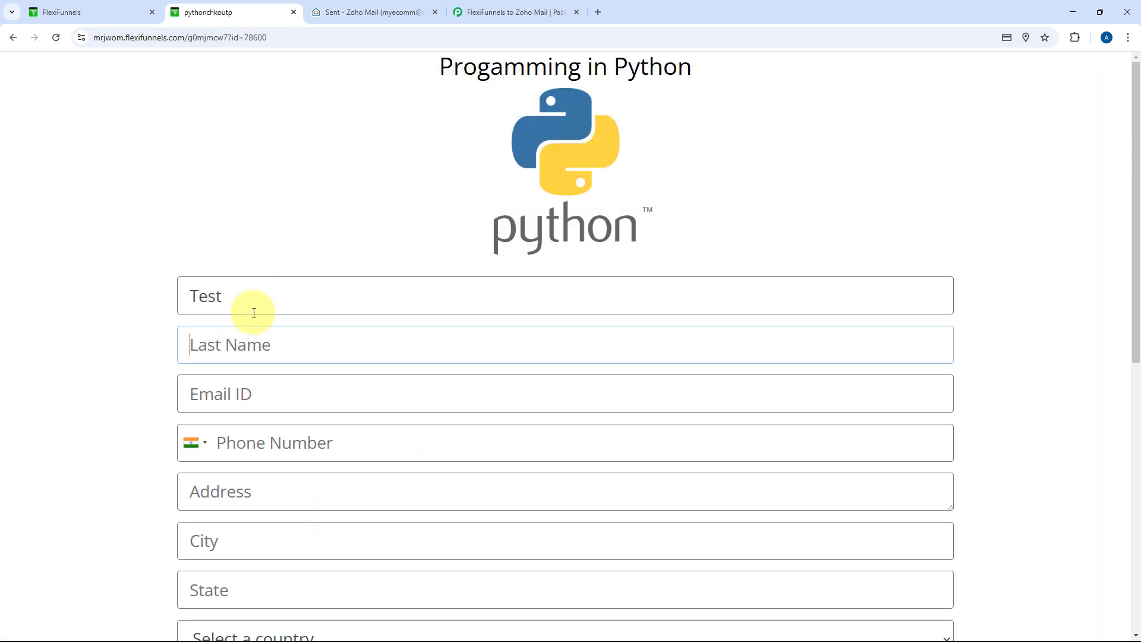
type("User")
key("Tab")
type("test")
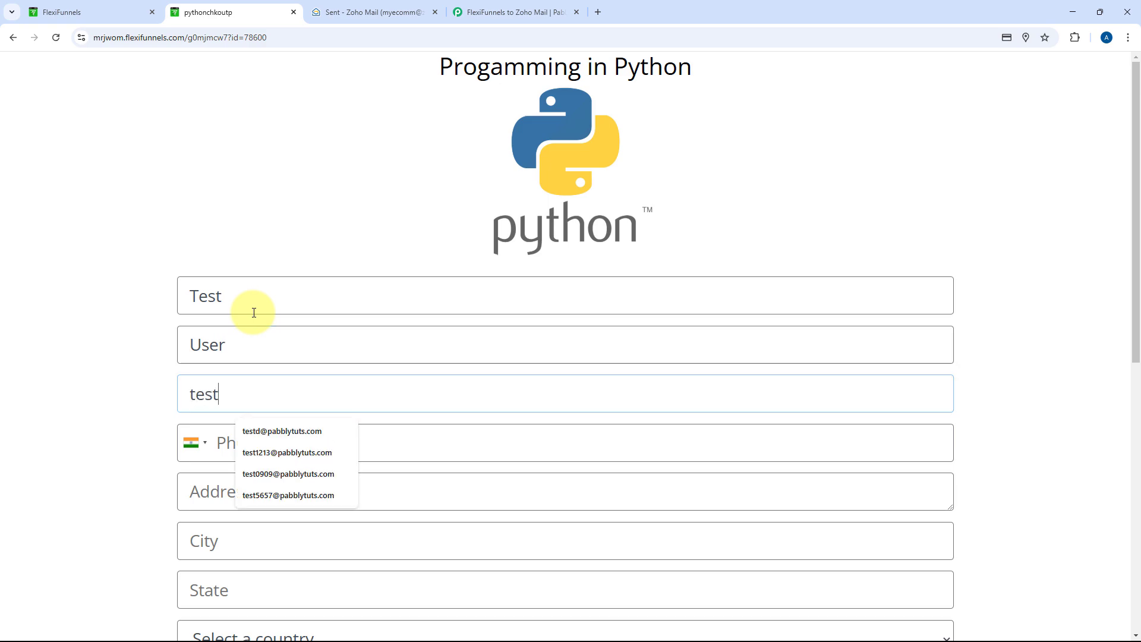
key("Down")
key("Return")
scroll(202, 268, "down", 3)
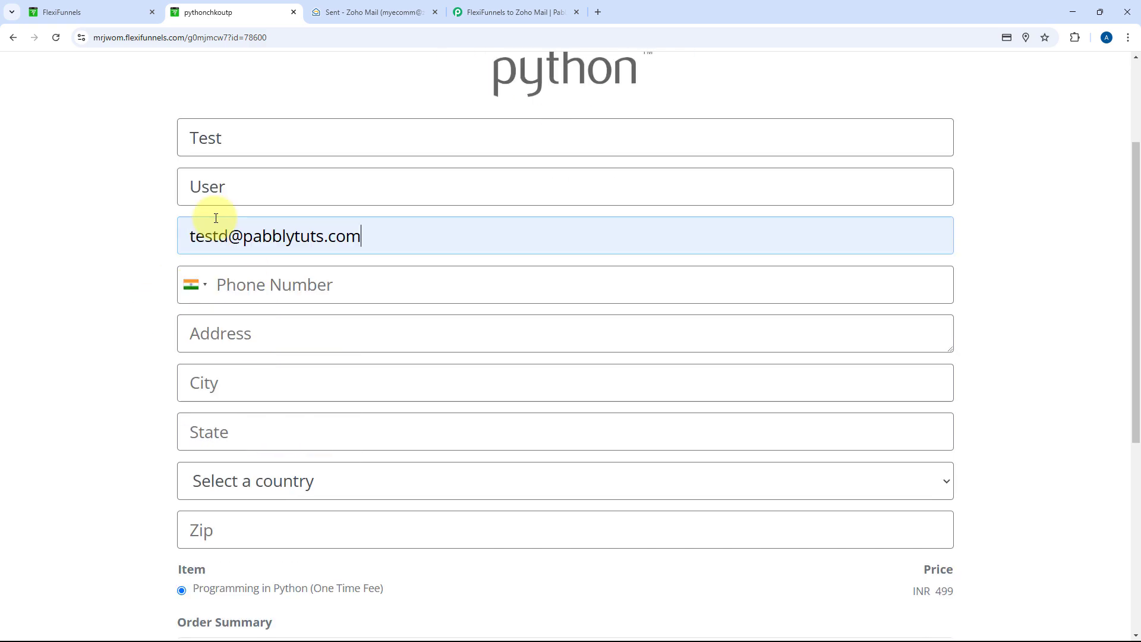
left_click(272, 261)
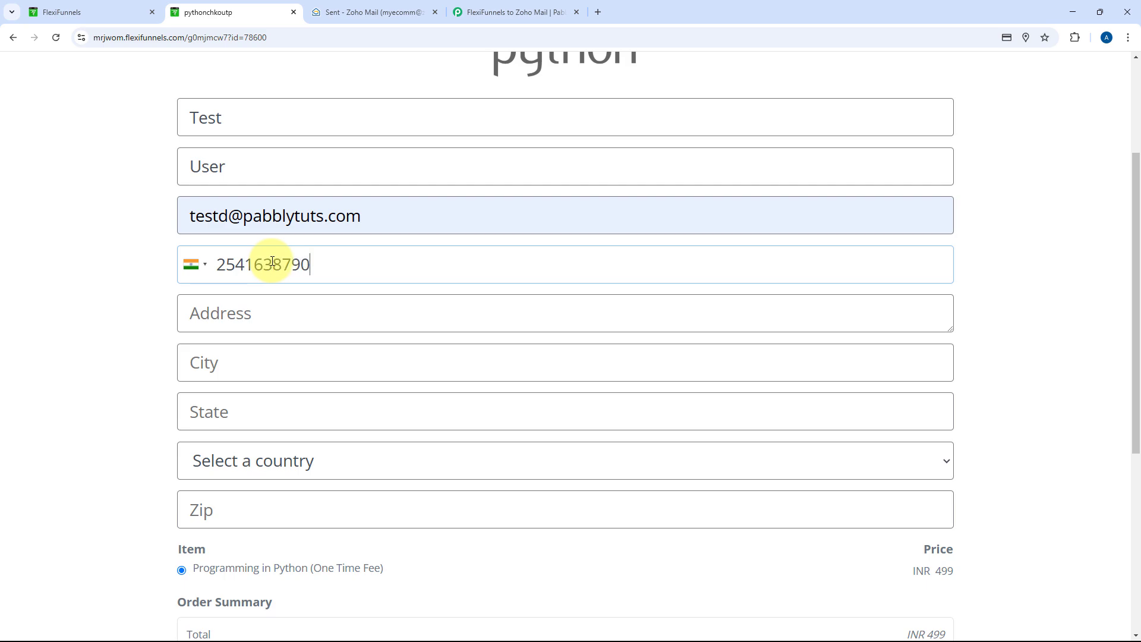
Fill in the buyer's street address, city Delhi, state, country India and zip code
left_click(316, 323)
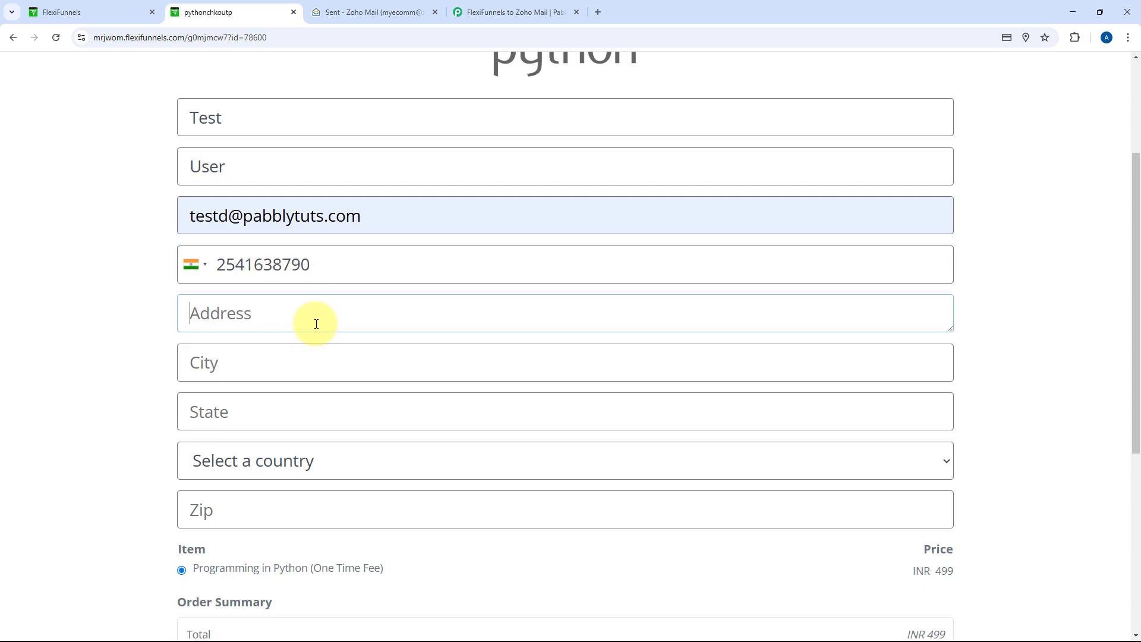
type("Z-10")
key("Tab")
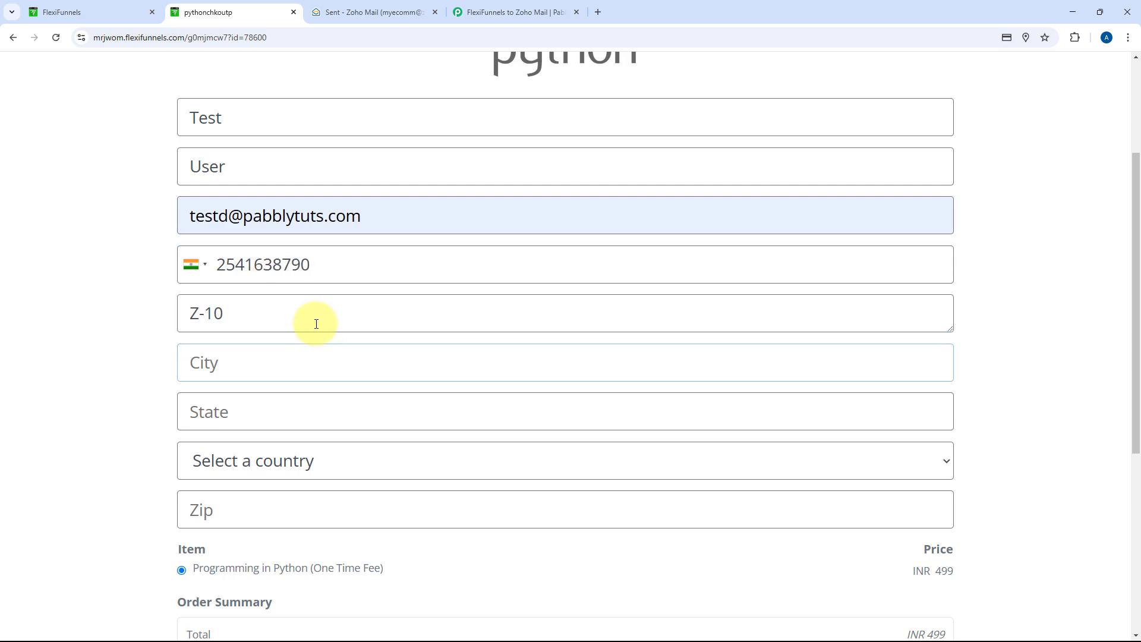
type("Delhi")
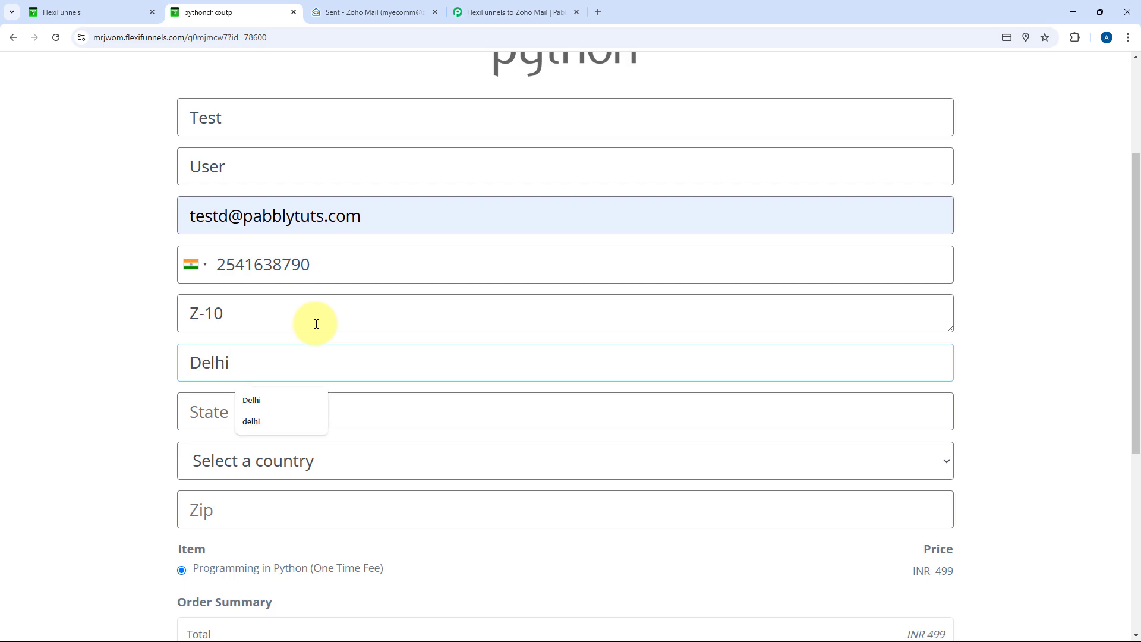
key("Tab")
type("d")
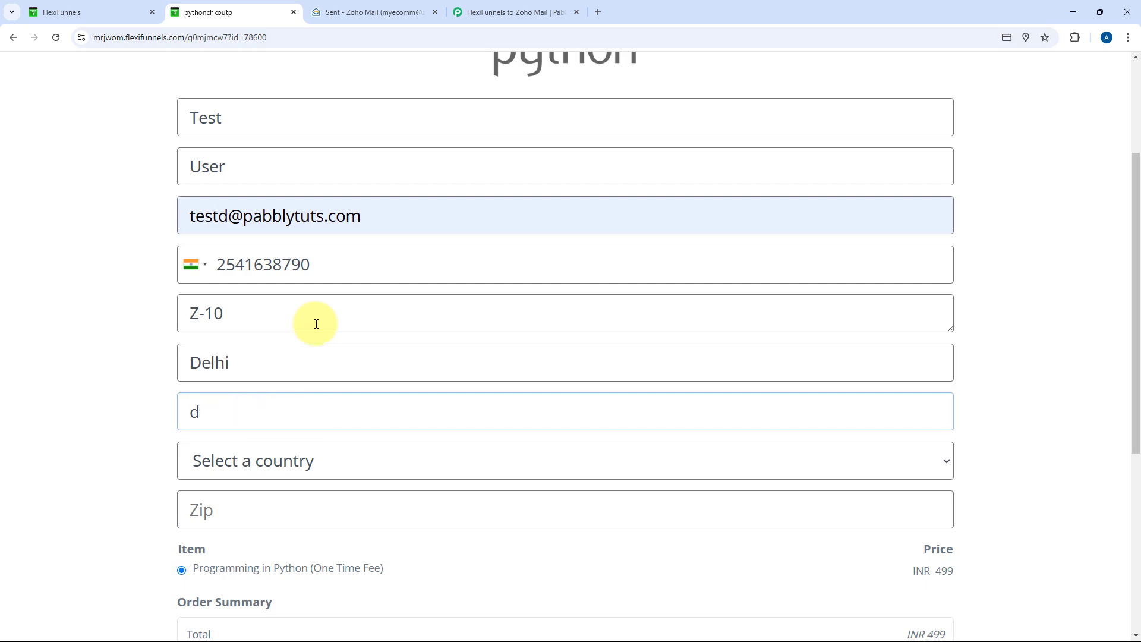
key("Tab")
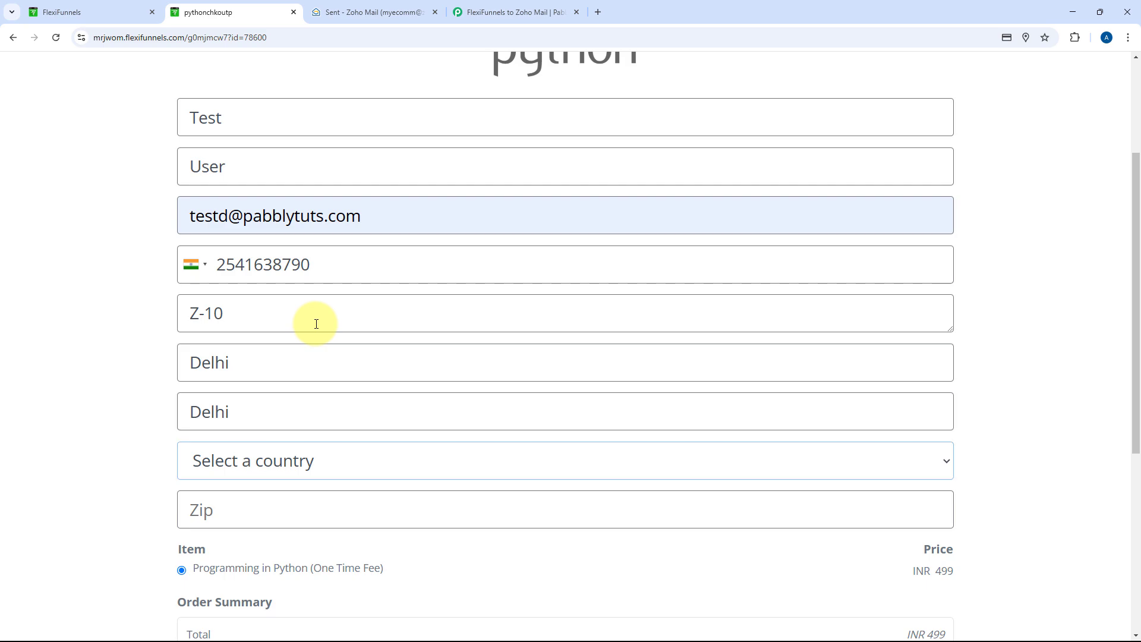
type("ind")
key("Tab")
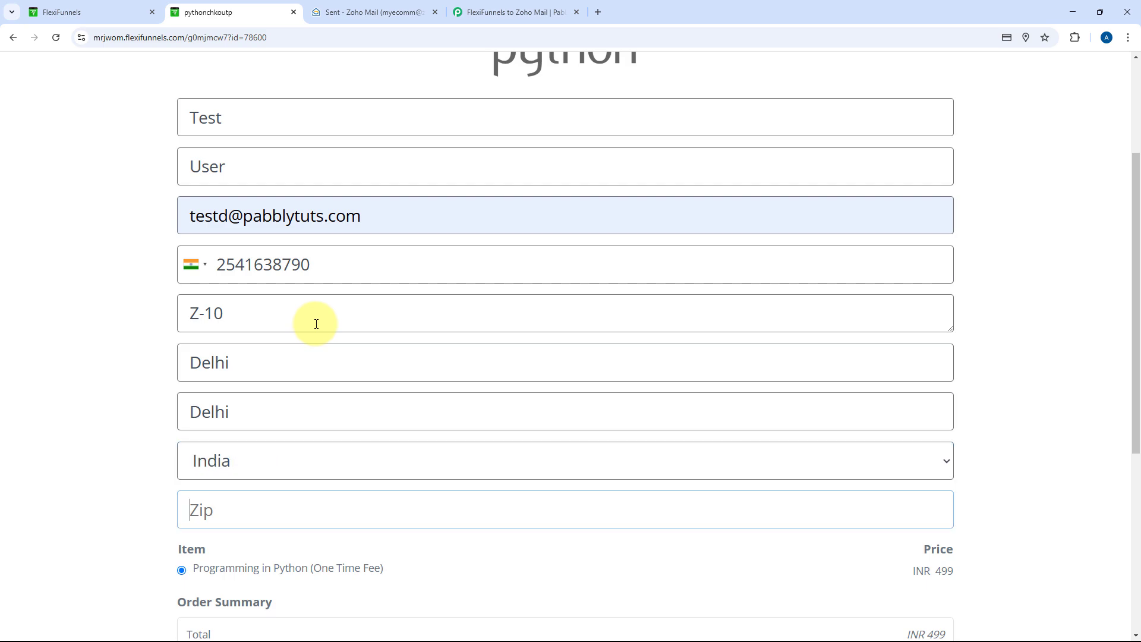
type("110011")
Choose Cards as the payment method and enter the test card details
scroll(224, 358, "down", 4)
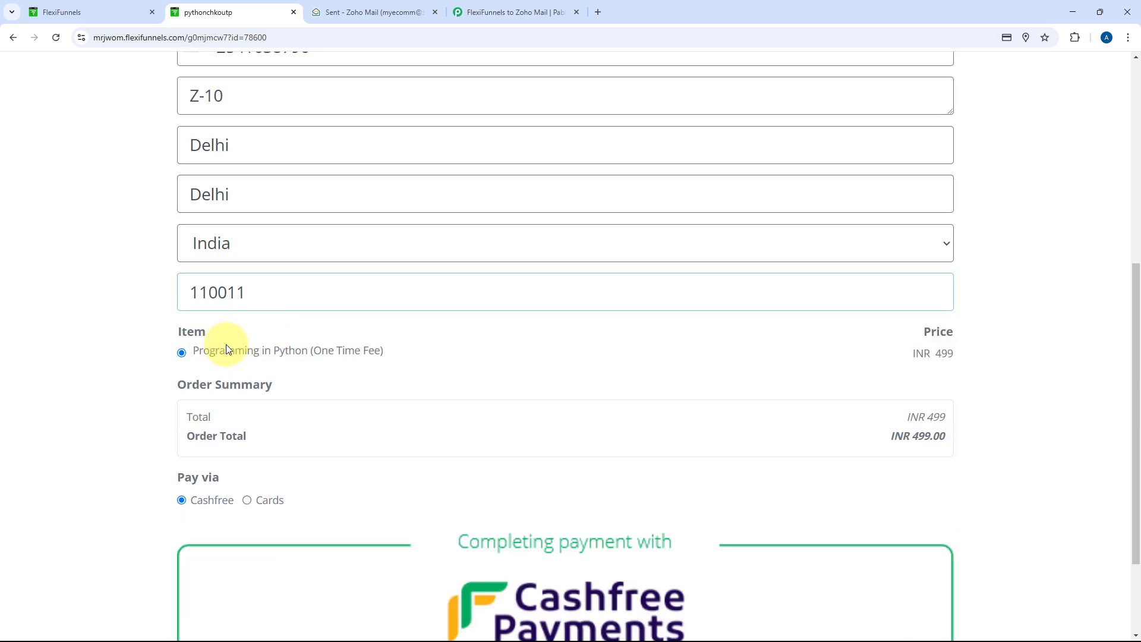
left_click(273, 479)
left_click(257, 545)
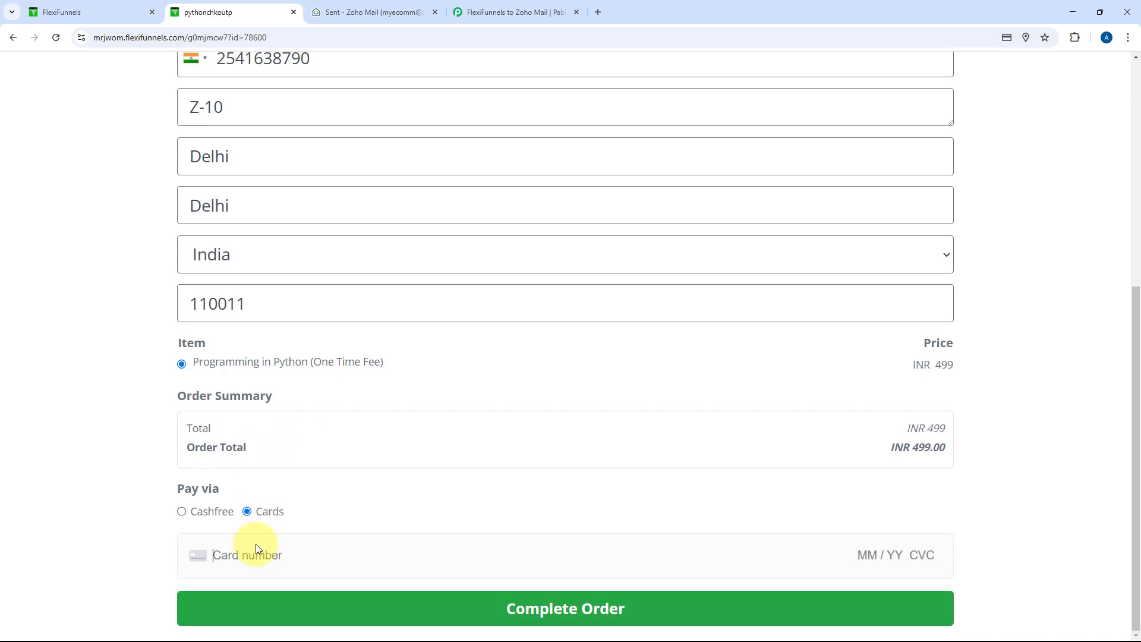
type("4111 1111 11")
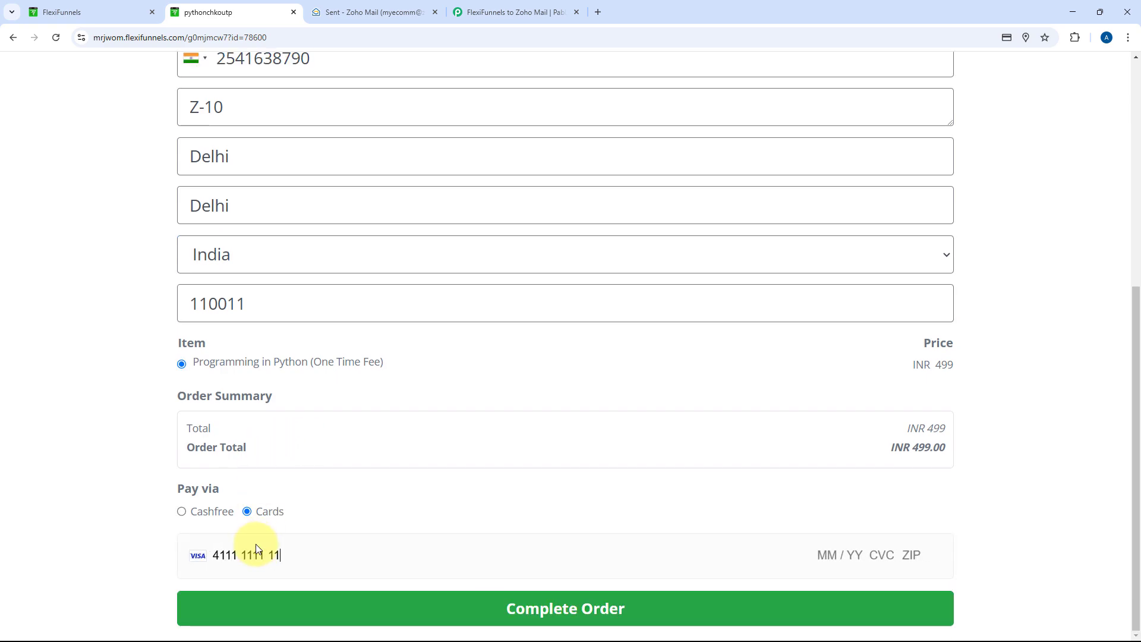
type("11 1111 02 / 51 2")
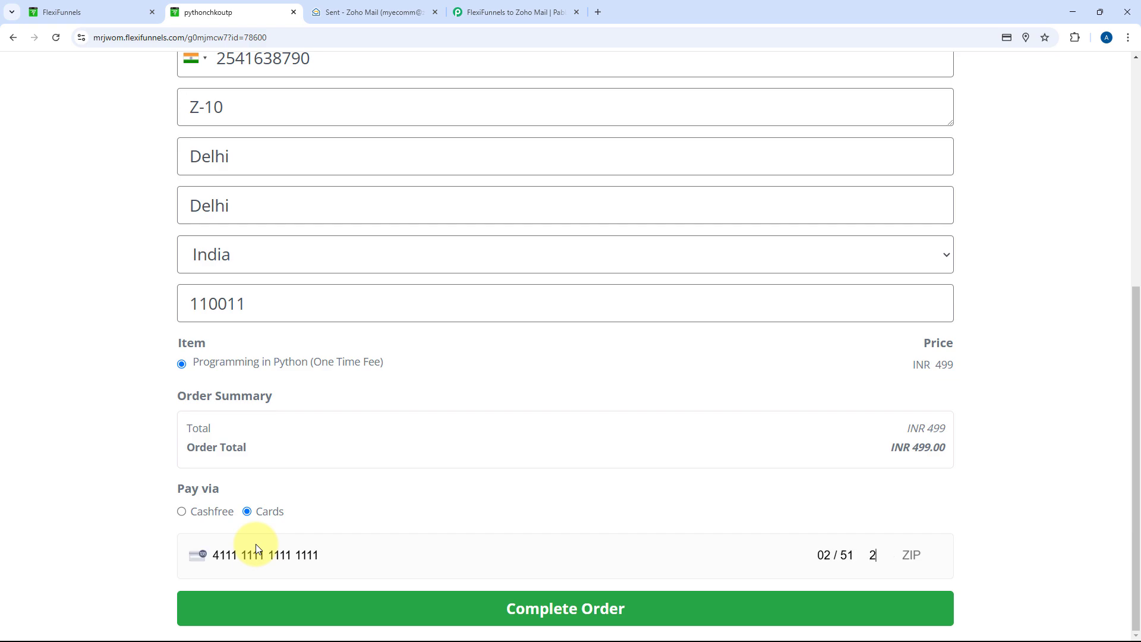
type("45 11001")
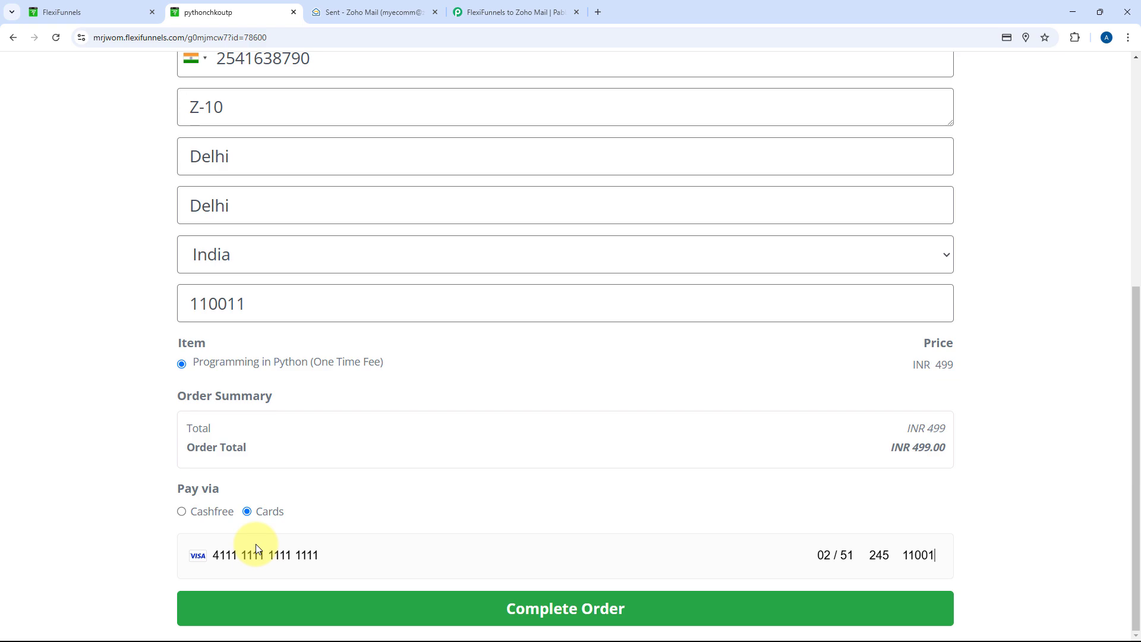
Correct the rejected phone number's first digit to 9, resubmit the order, and decline saving the address
left_click(541, 609)
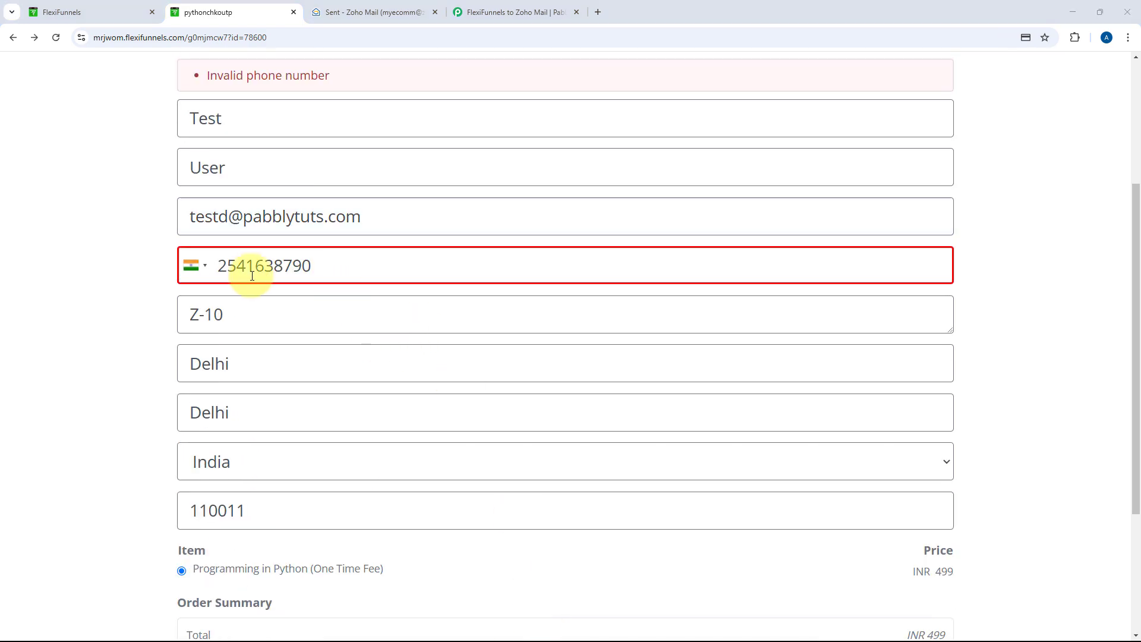
left_click(227, 264)
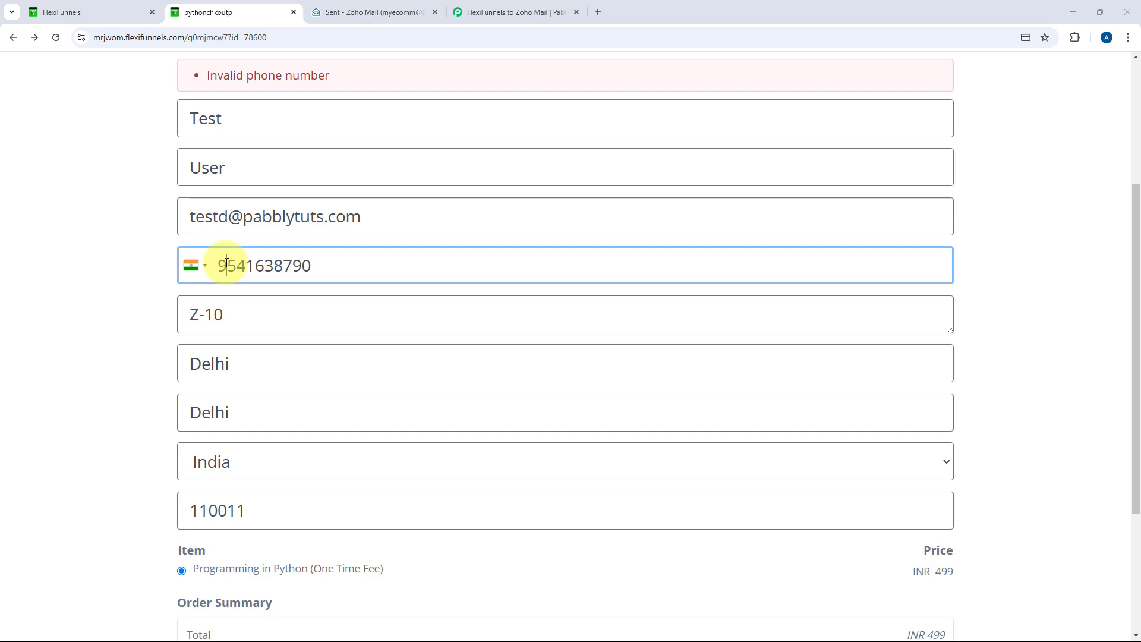
key("BackSpace")
type("9")
scroll(324, 232, "down", 4)
left_click(610, 603)
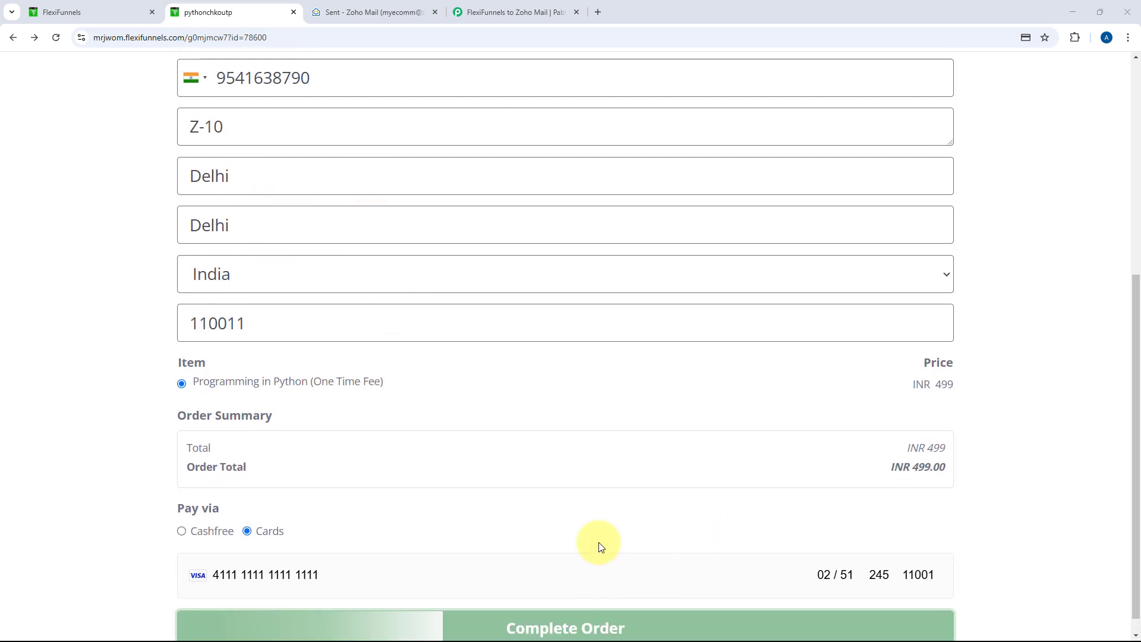
scroll(561, 476, "down", 3)
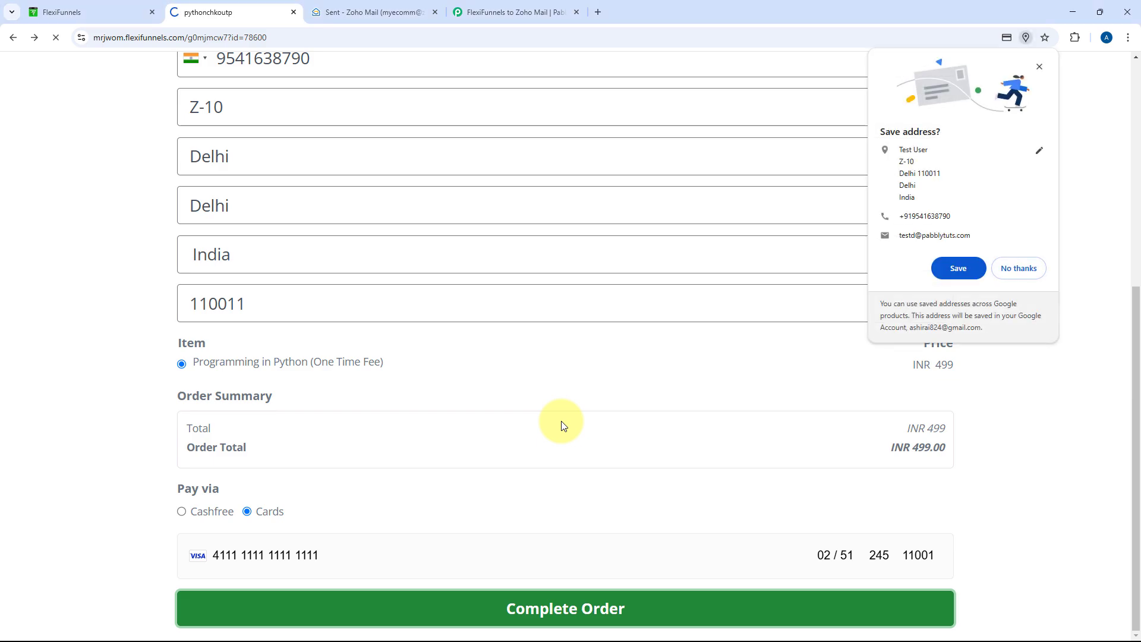
left_click(1023, 267)
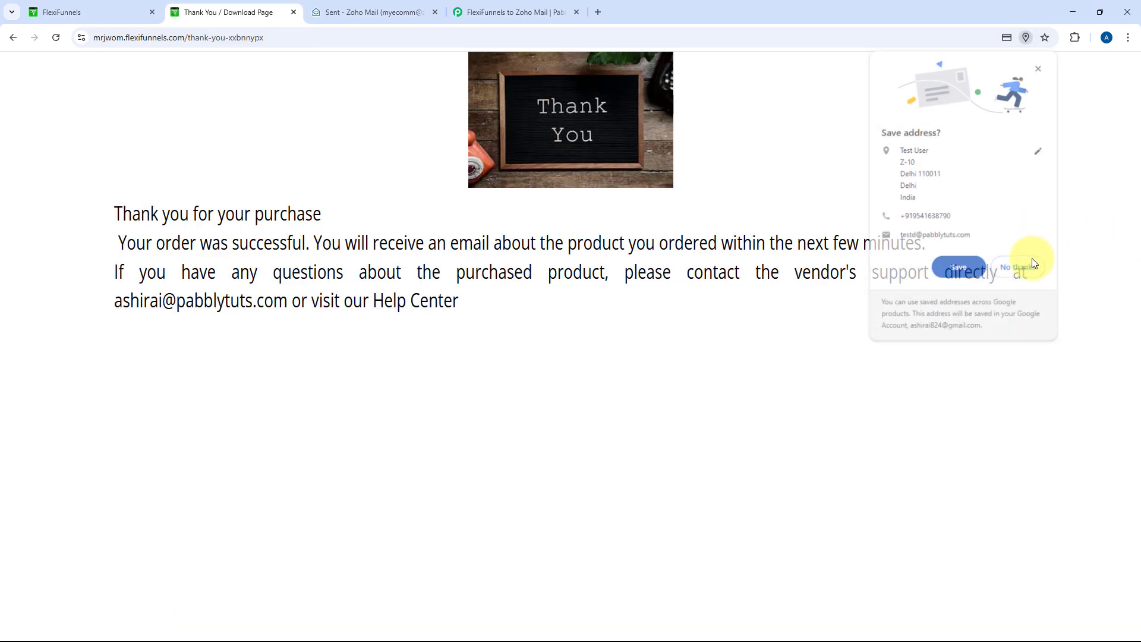
Refresh Zoho Mail's Sent folder and highlight 'Test' in the new Python course thank-you greeting
left_click(550, 11)
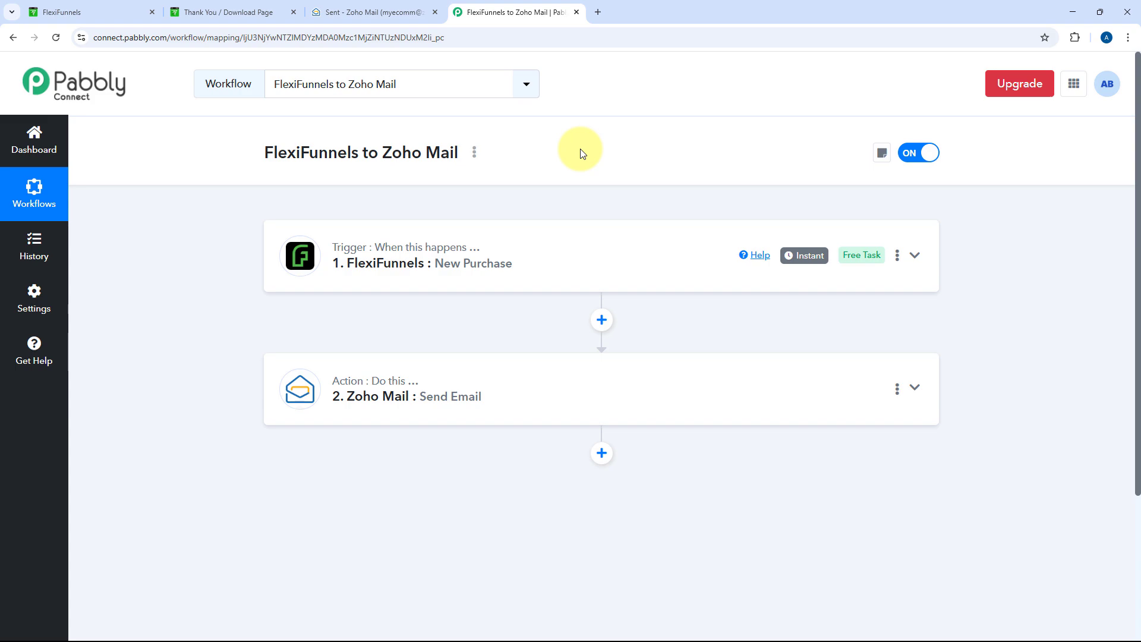
left_click(202, 12)
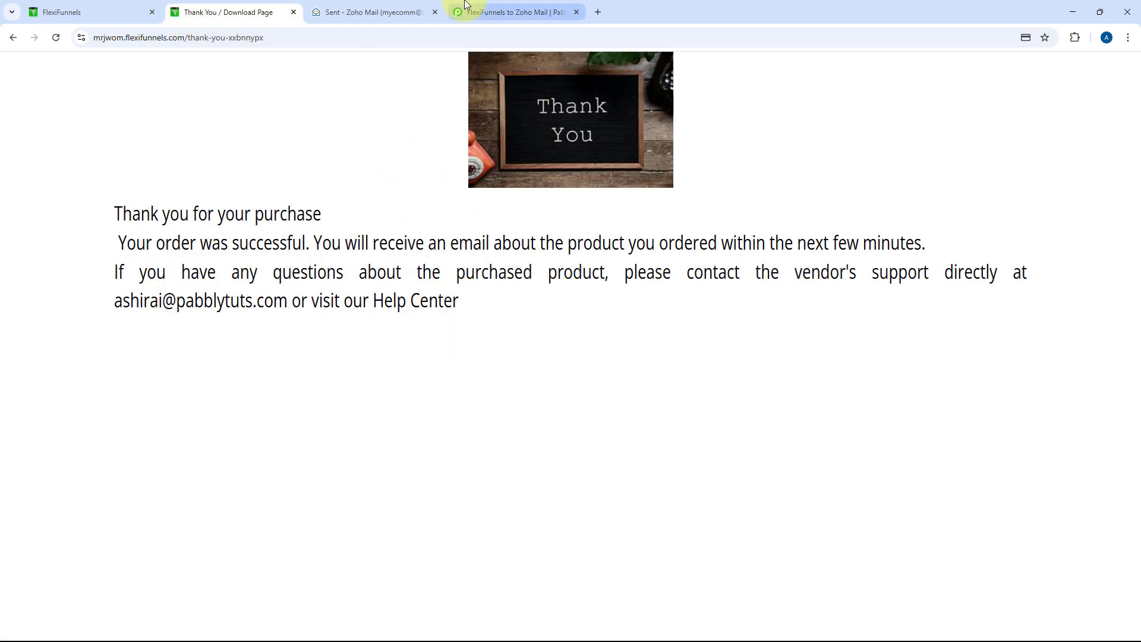
left_click(373, 12)
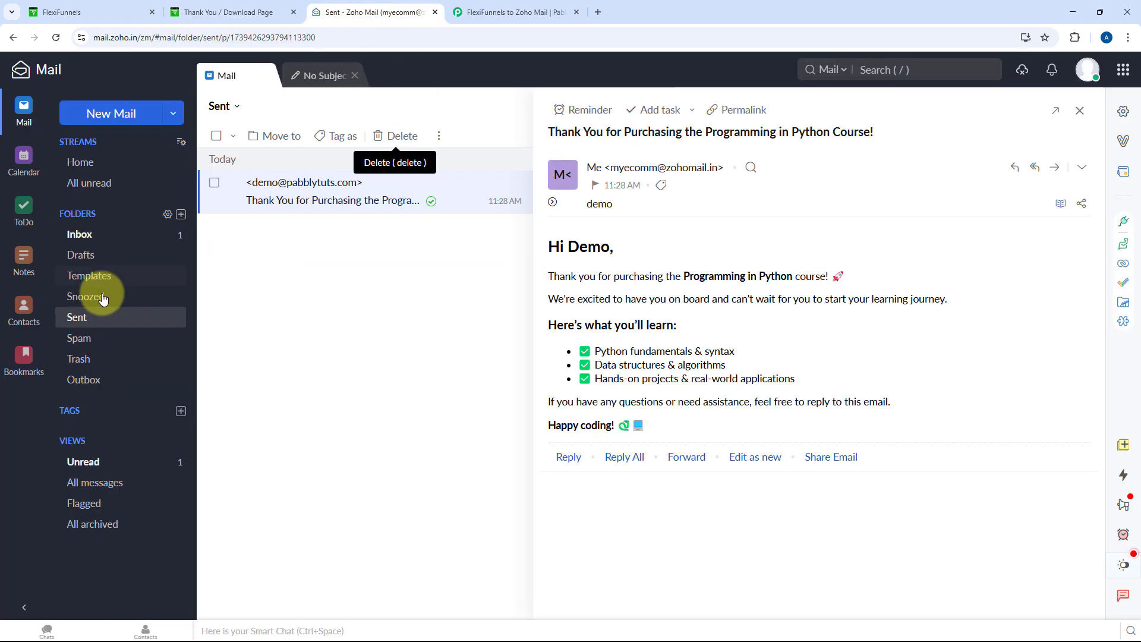
left_click(98, 316)
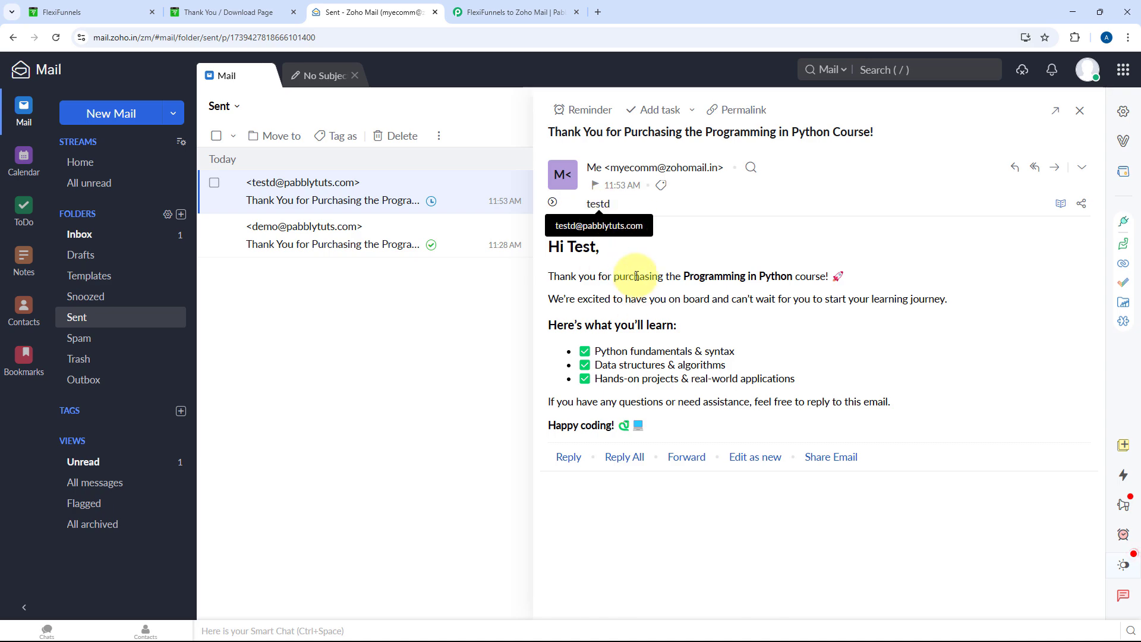
left_click_drag(566, 248, 600, 256)
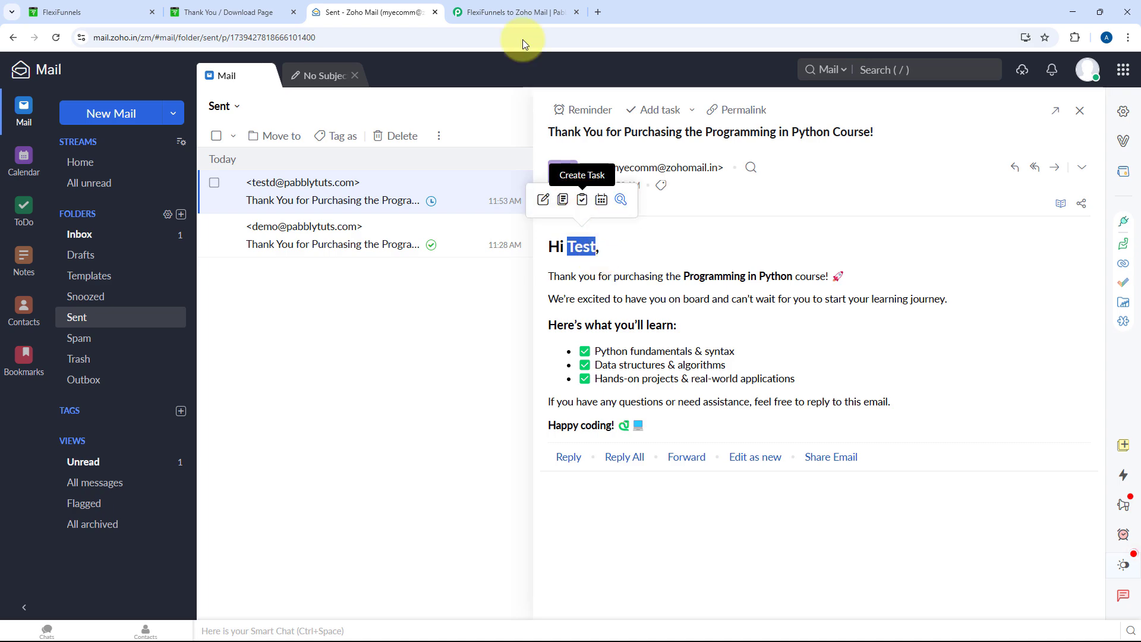
Return to the 'FlexiFunnels to Zoho Mail' workflow editor in Pabbly Connect
left_click(527, 12)
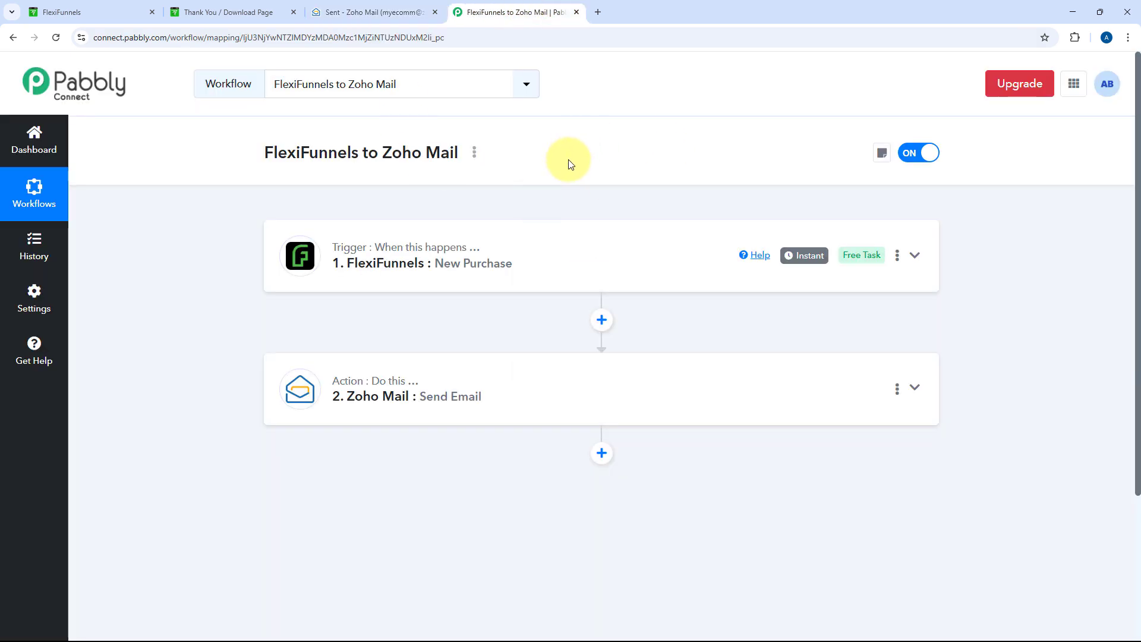